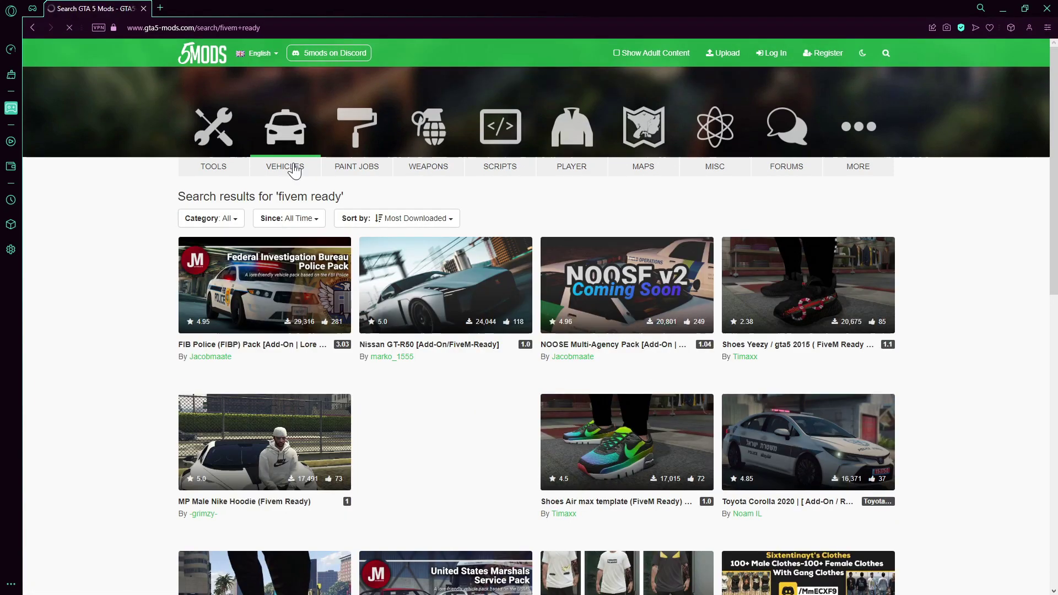
Browse the vehicle mods and open the page of the Ford Mustang GT 2018 add-on
click(295, 169)
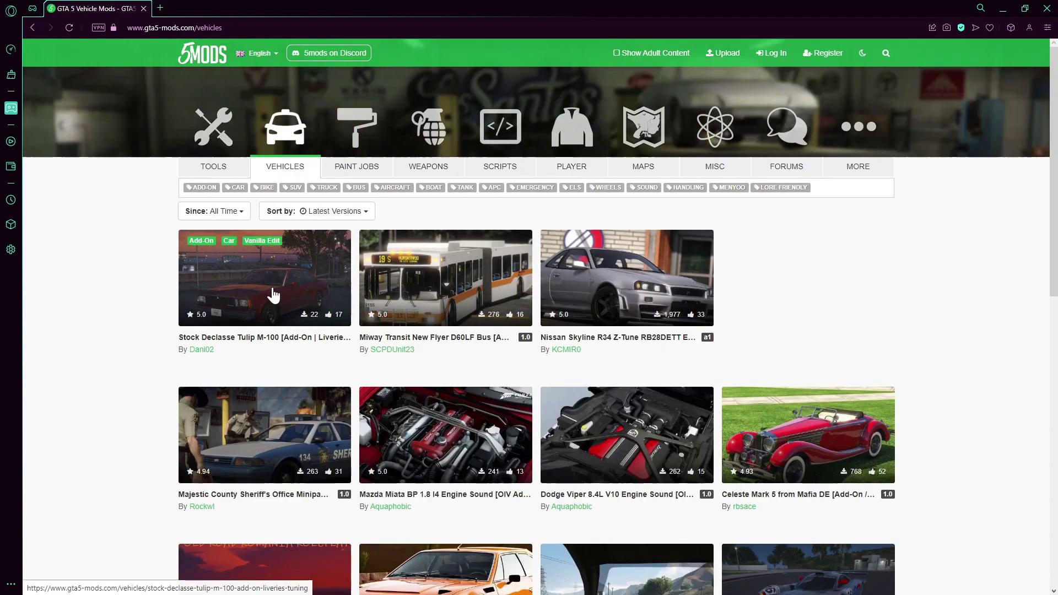
scroll(345, 404, down, 3)
scroll(465, 331, down, 5)
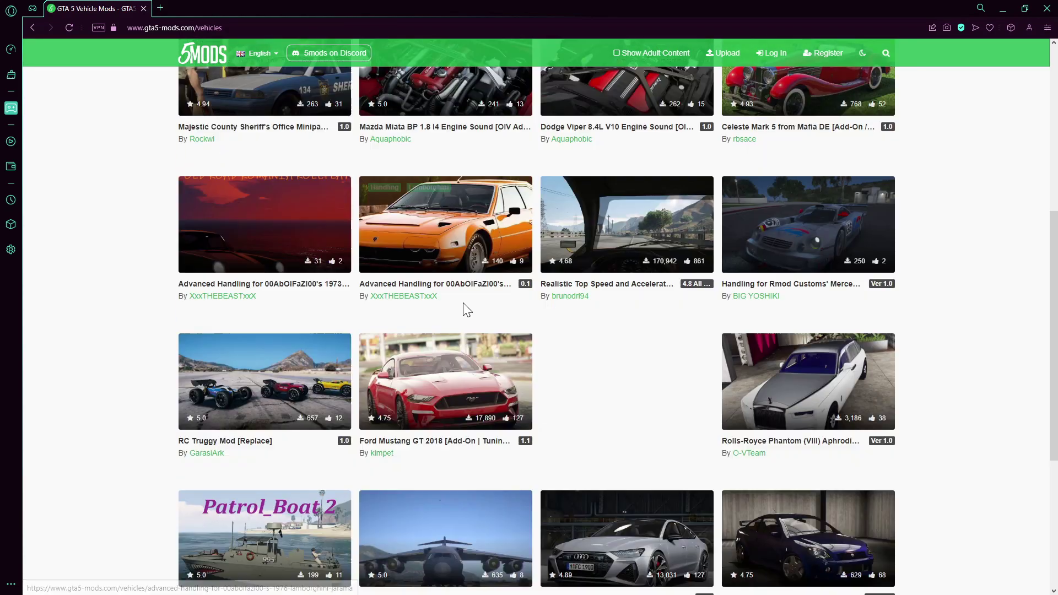
click(470, 310)
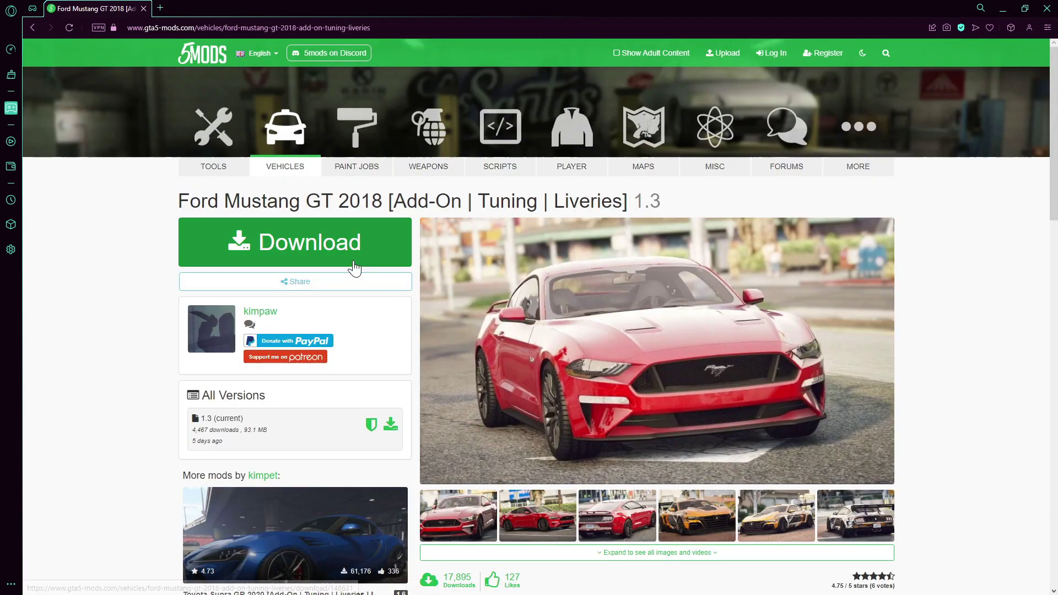
Check the Add-On tag in the Ford Mustang GT 2018 title and download the mod's zip file
drag(392, 202, 462, 203)
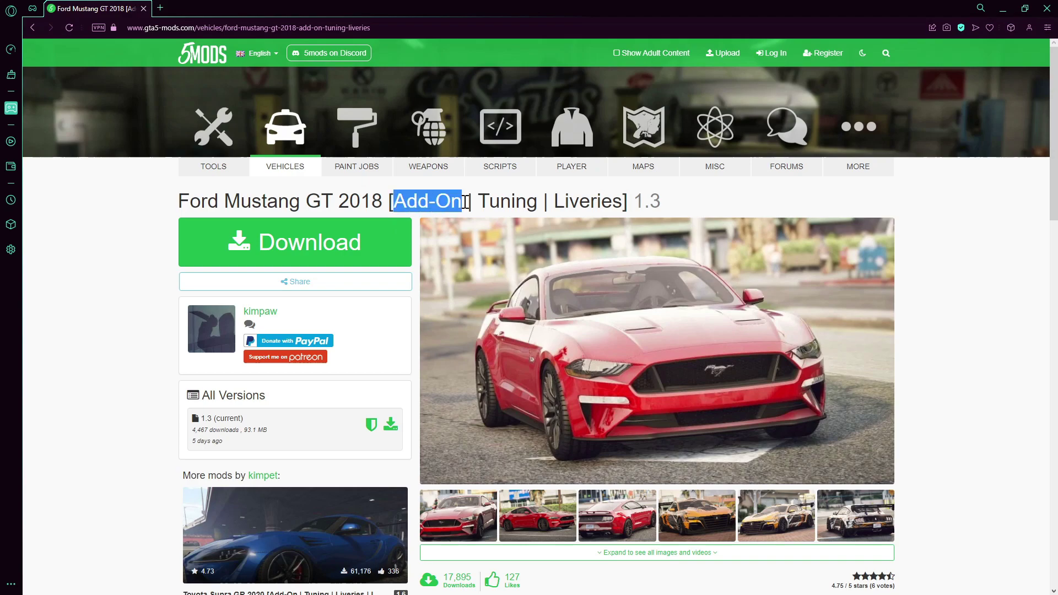
click(352, 246)
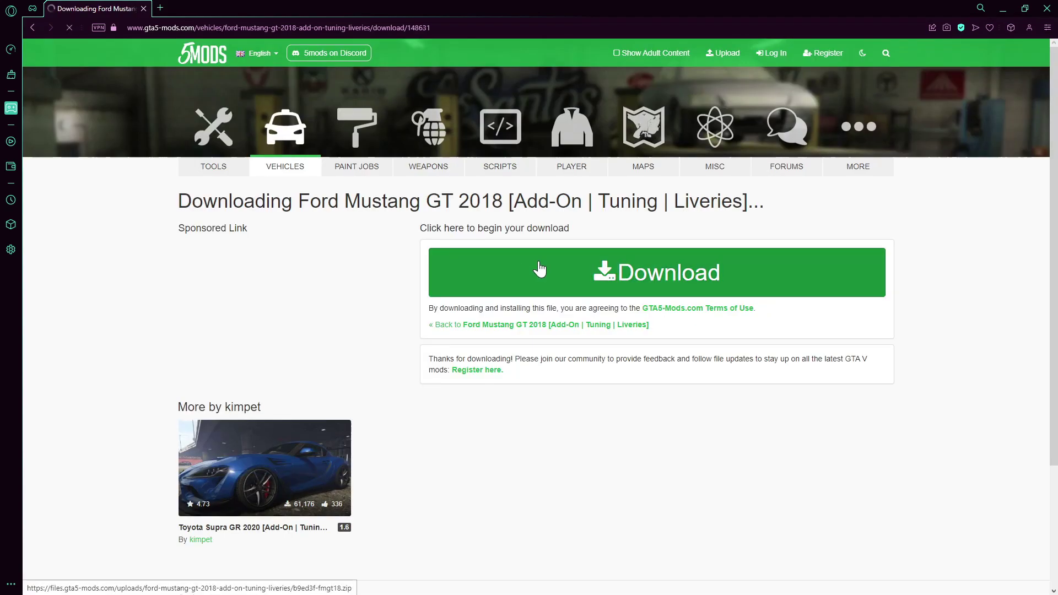
click(502, 280)
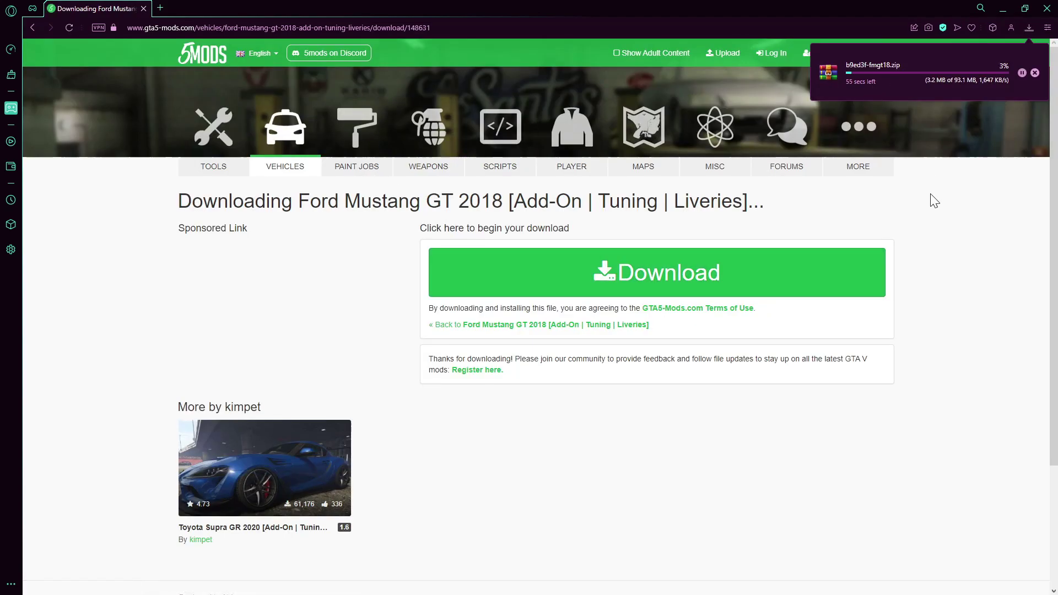
Search the mod site for "fivem" and open the Audi R8 2020 [Add-On / FiveM] page
click(295, 165)
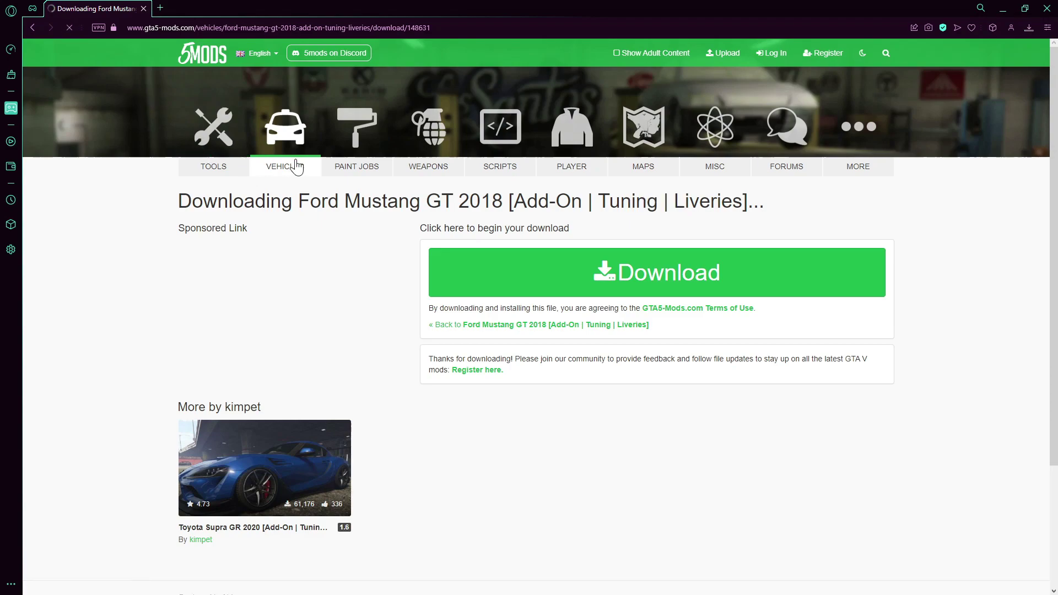
click(887, 61)
text(fivem)
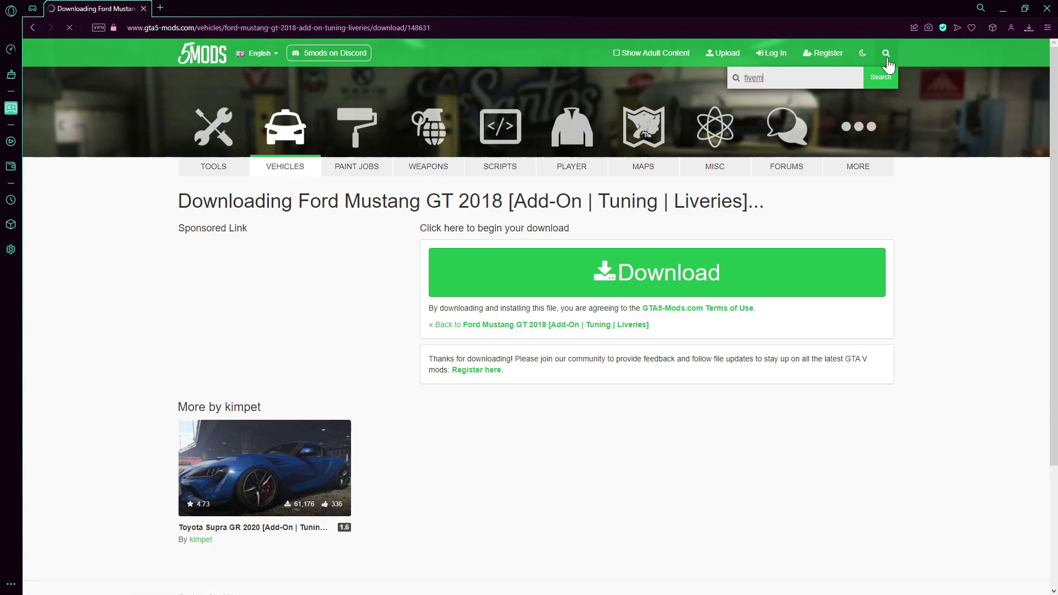
click(890, 79)
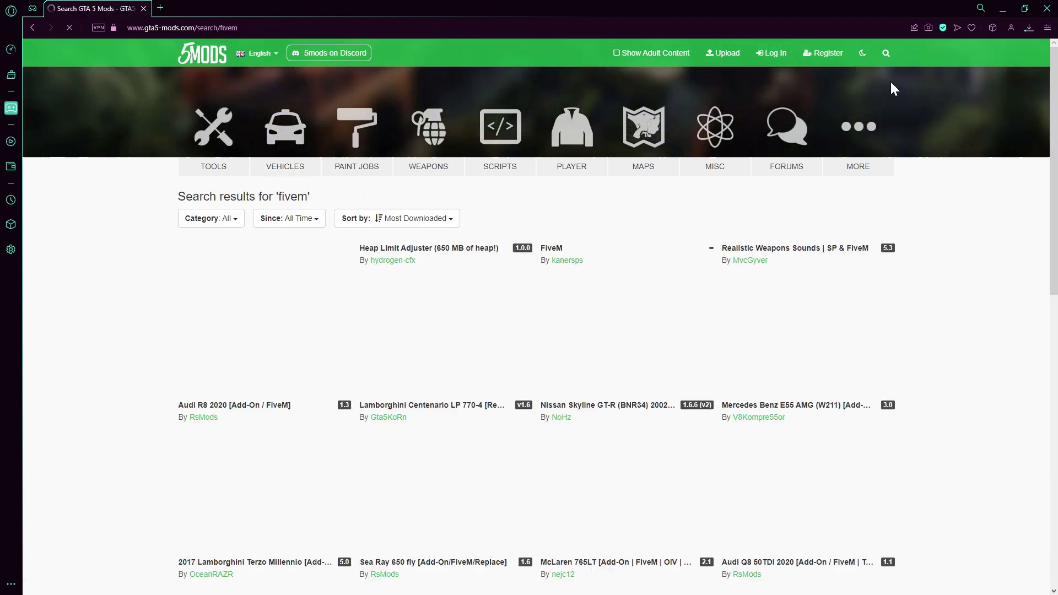
scroll(483, 288, down, 2)
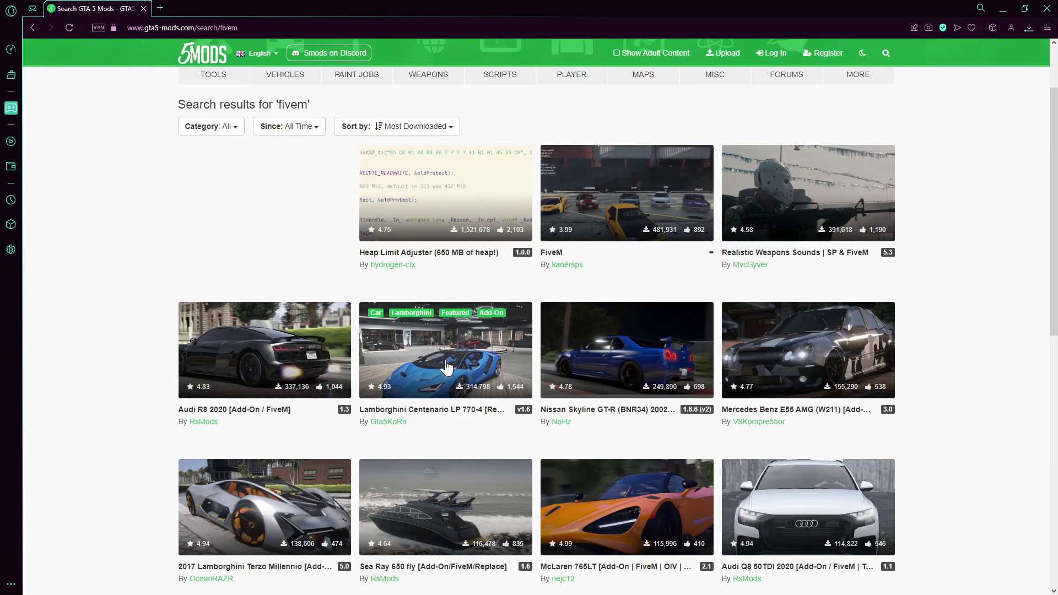
click(292, 372)
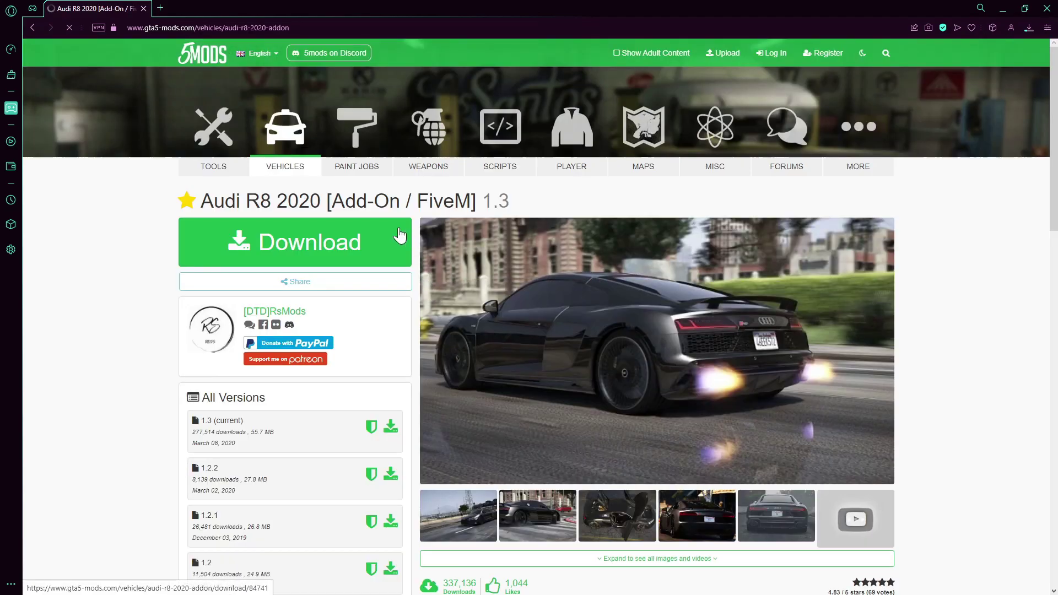
Check the Add-On and FiveM tags in the Audi R8 2020 title and download the mod
drag(328, 202, 389, 201)
click(459, 198)
double_click(473, 197)
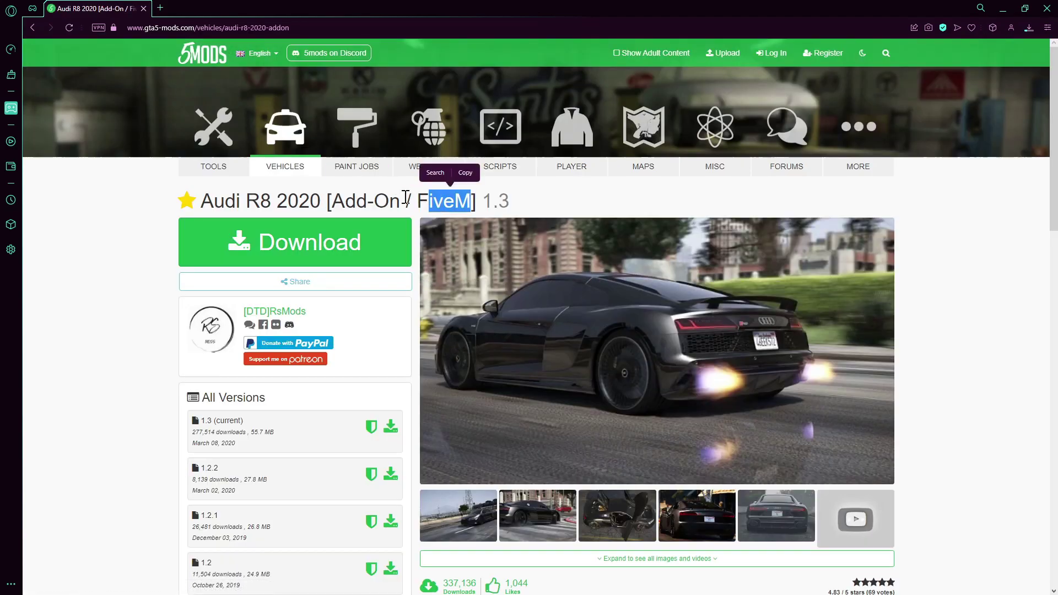
click(354, 244)
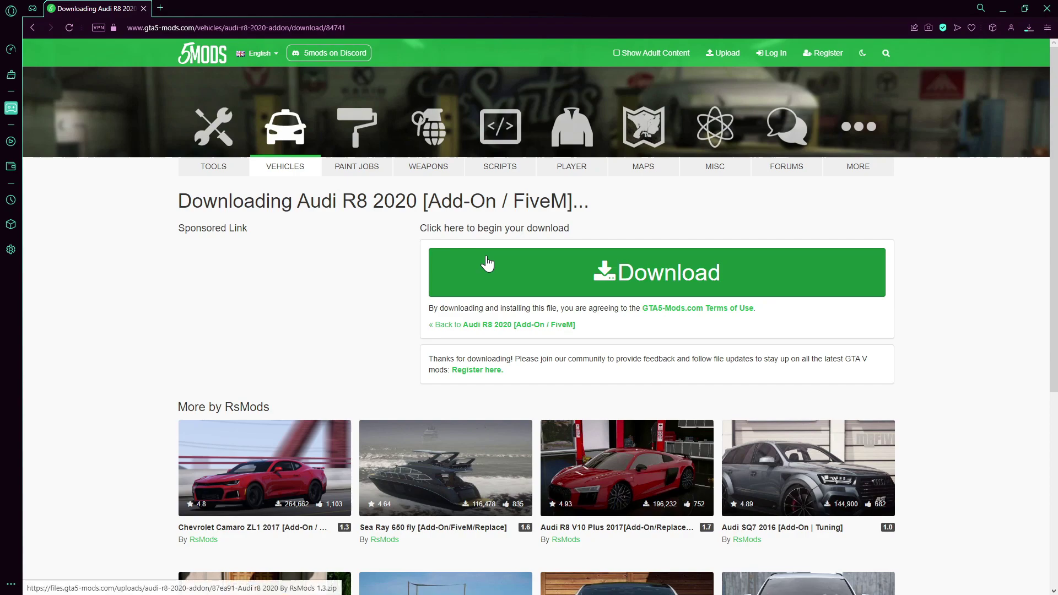
click(484, 262)
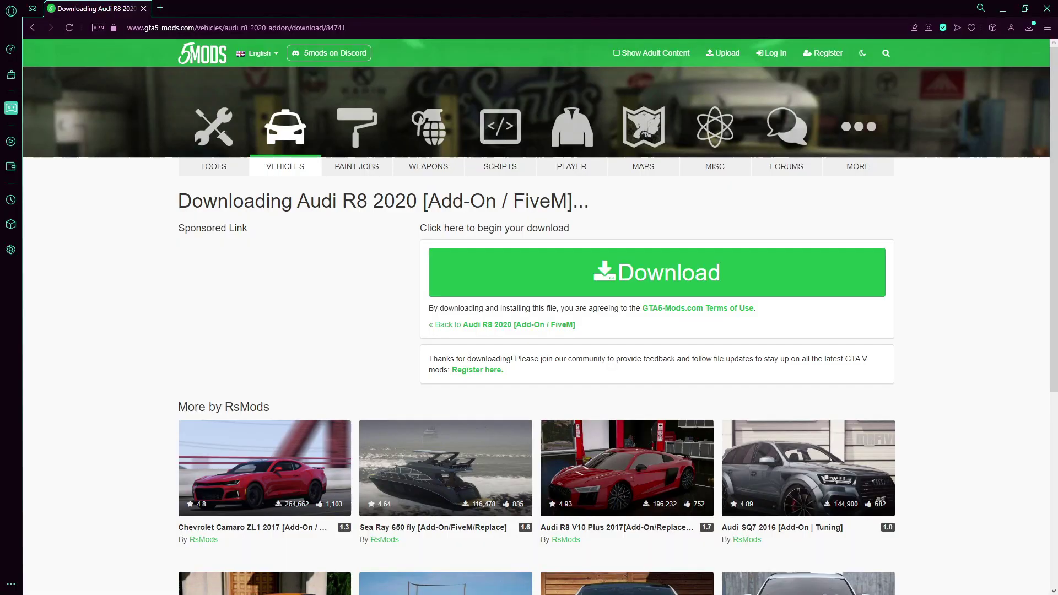
Search the web for "open iv" in a new browser tab
click(165, 8)
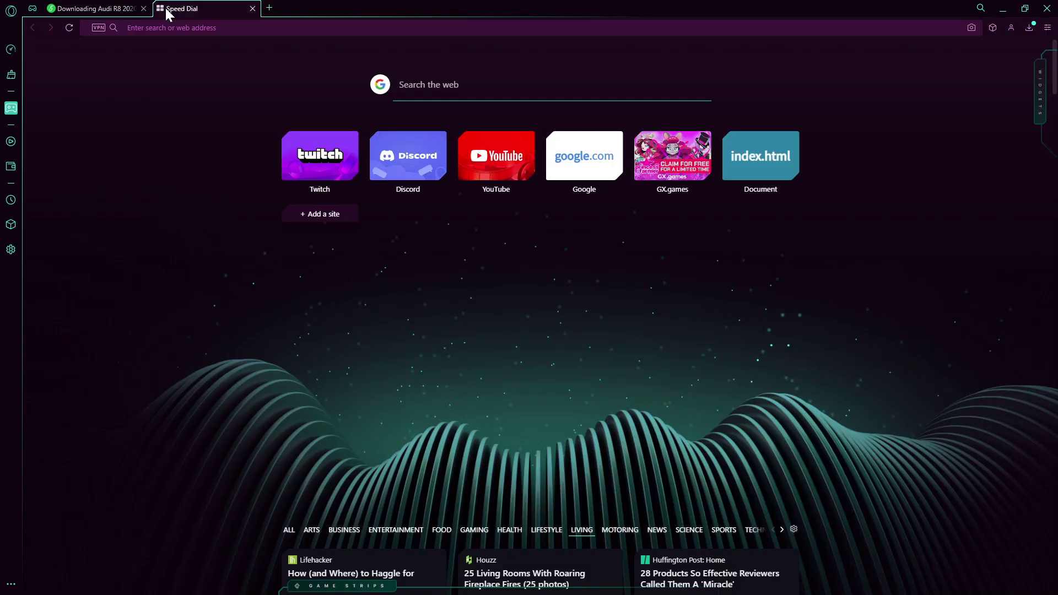
text(popen iv)
key(Return)
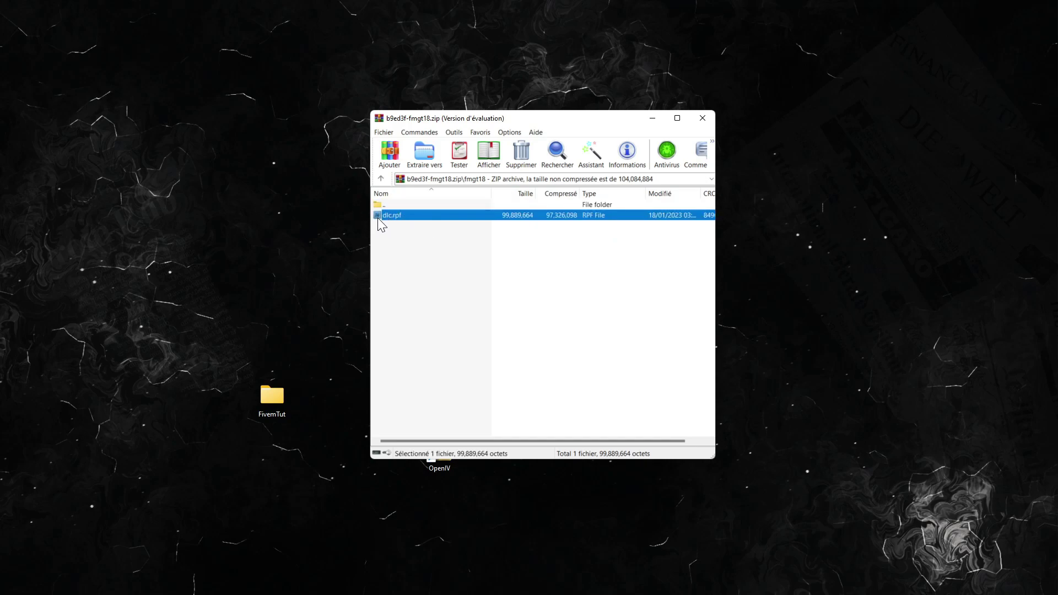
Open dlc.rpf from the fmgt18 folder of the downloaded Mustang archive and minimize the archive window
double_click(405, 214)
click(655, 118)
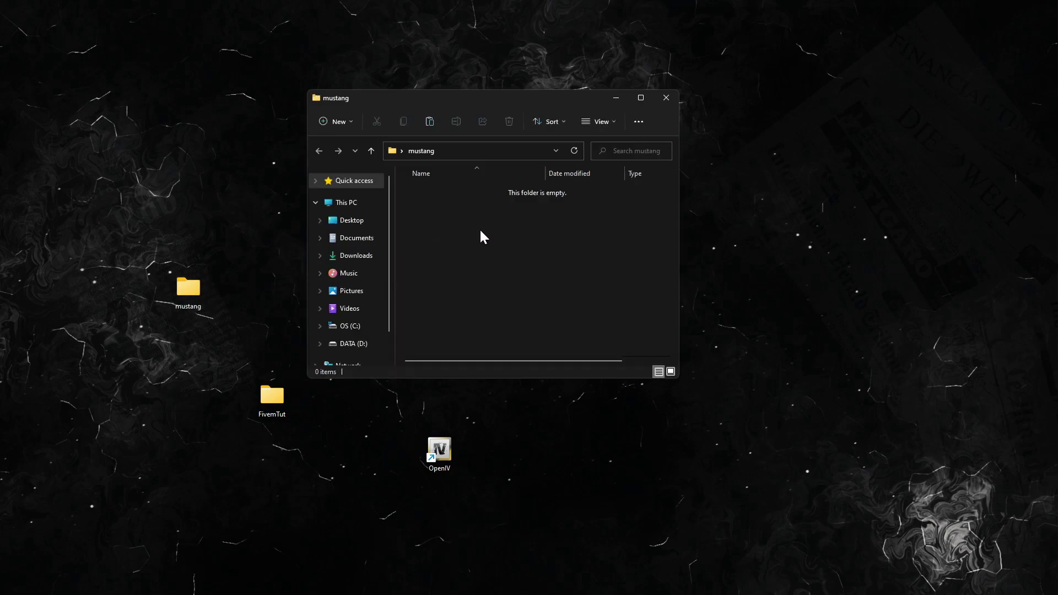
Create a folder named stream inside the mustang folder
right_click(518, 241)
mouse_move(544, 353)
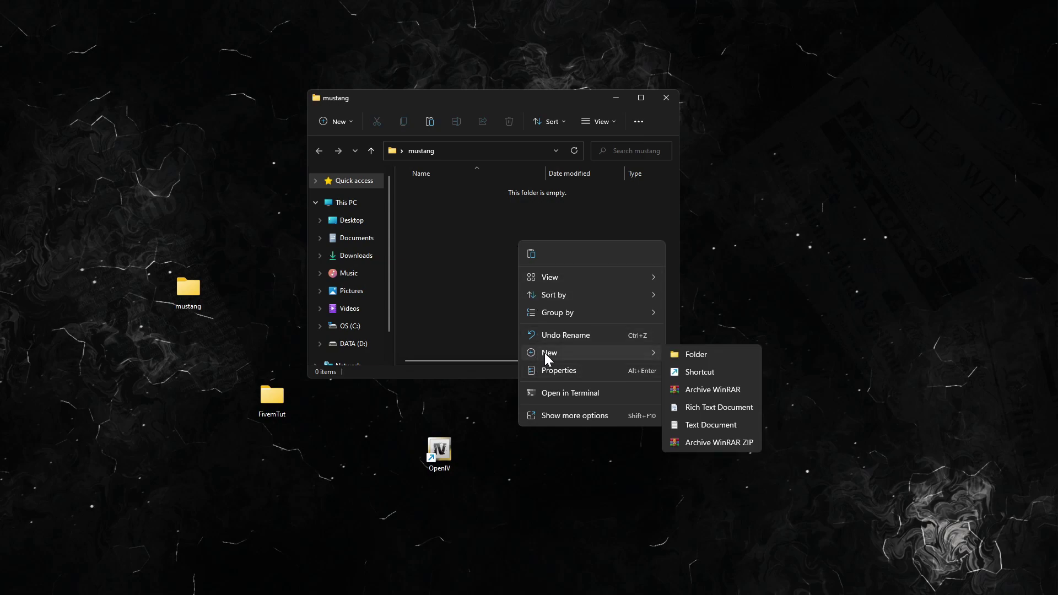
click(698, 356)
text(s)
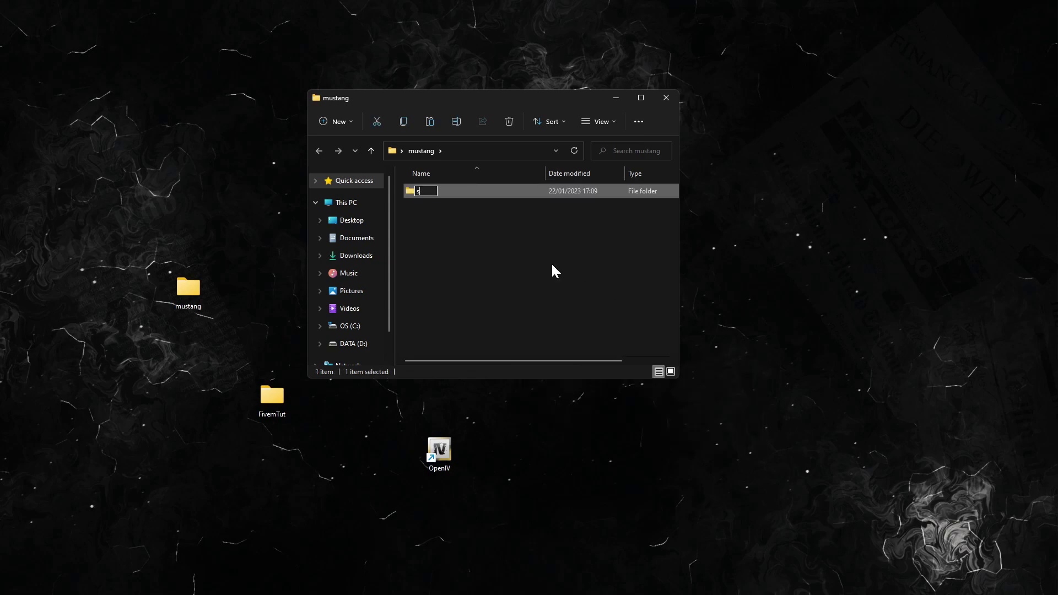
text(tream)
key(Return)
Create a second folder named data inside the mustang folder, next to stream
right_click(553, 265)
mouse_move(606, 376)
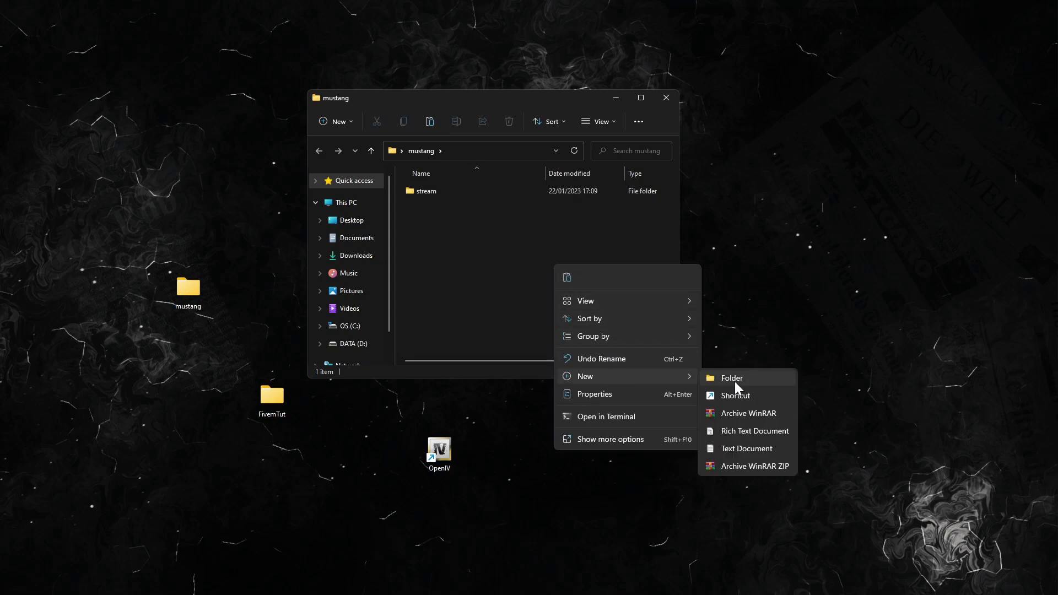
click(735, 380)
text(data)
key(Return)
click(478, 259)
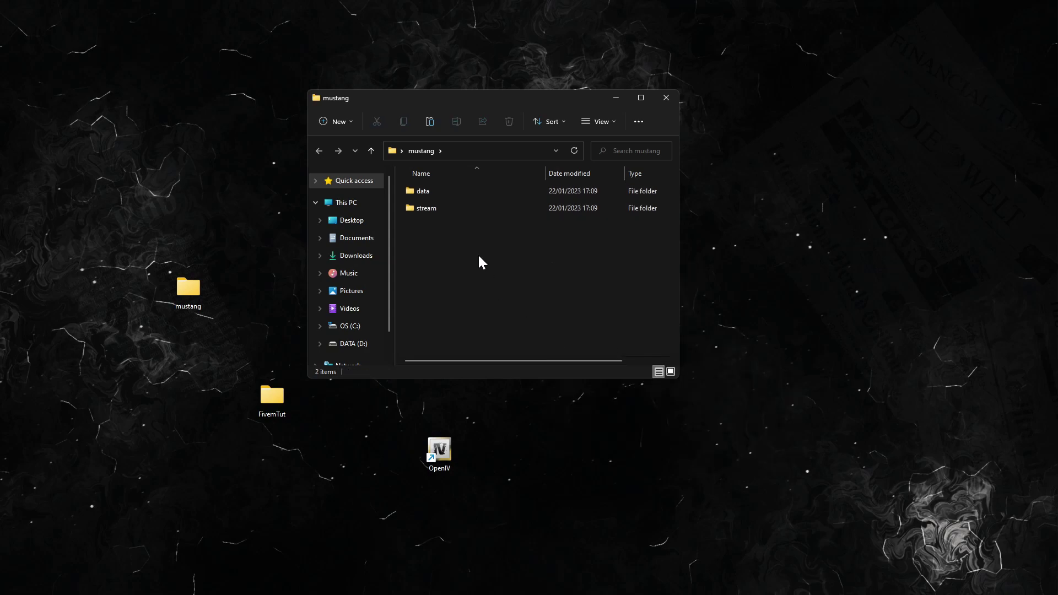
click(442, 210)
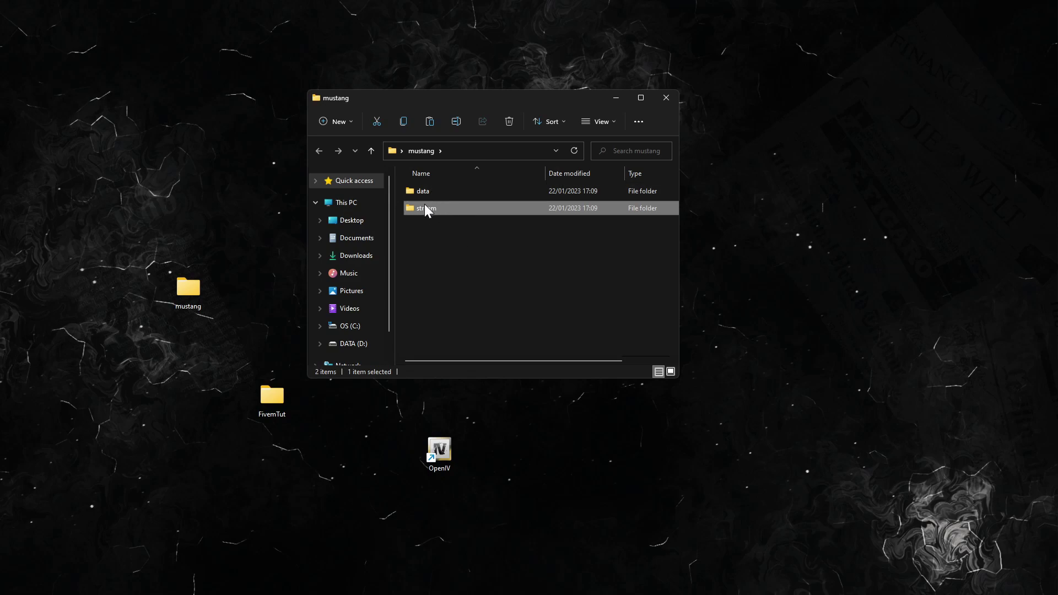
click(441, 189)
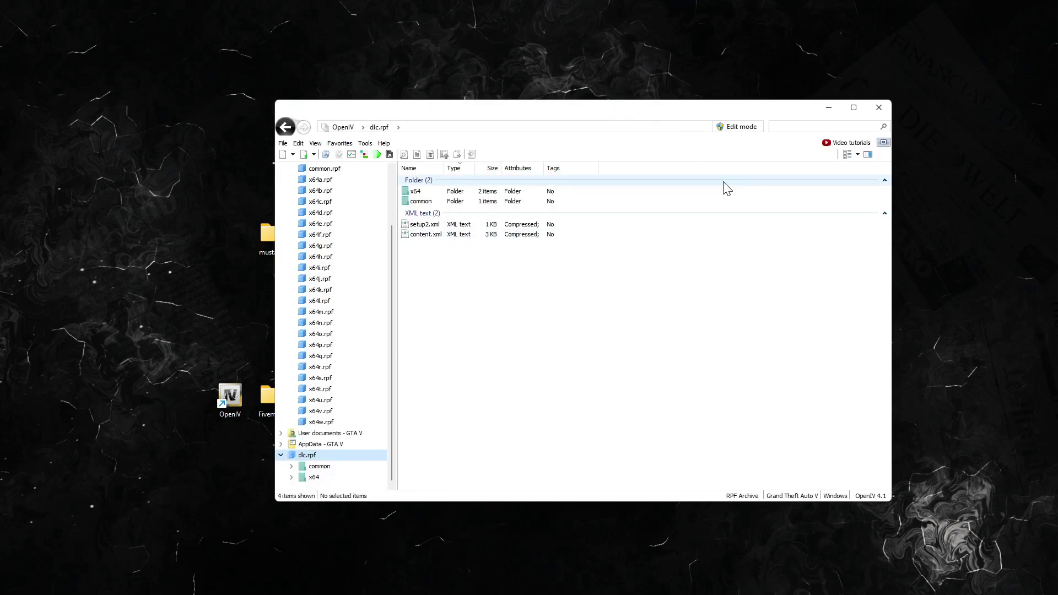
Switch to OpenIV and enable edit mode for dlc.rpf, accepting that changes are saved automatically
click(741, 127)
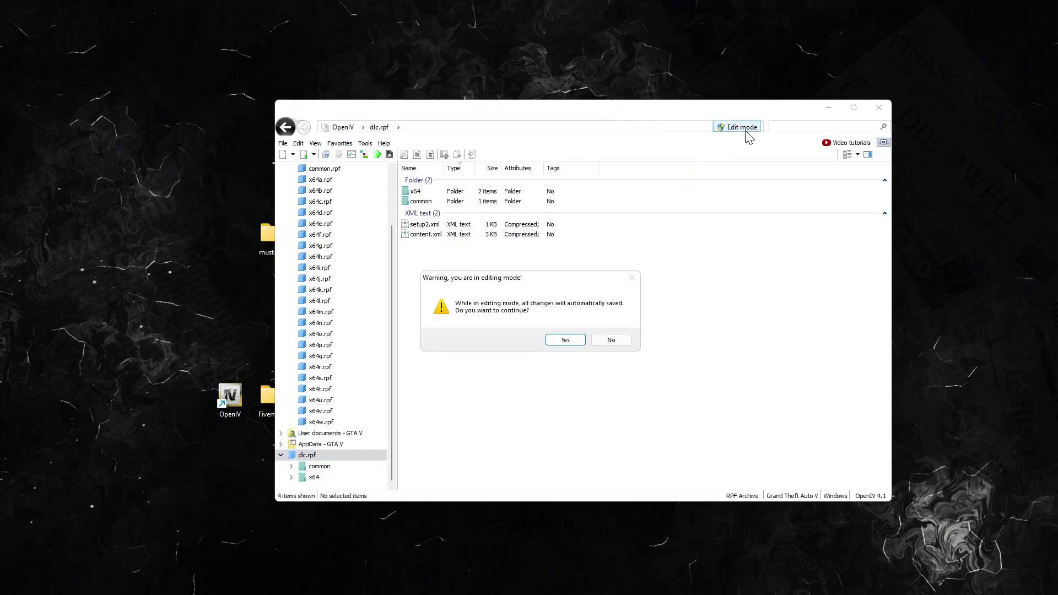
click(566, 340)
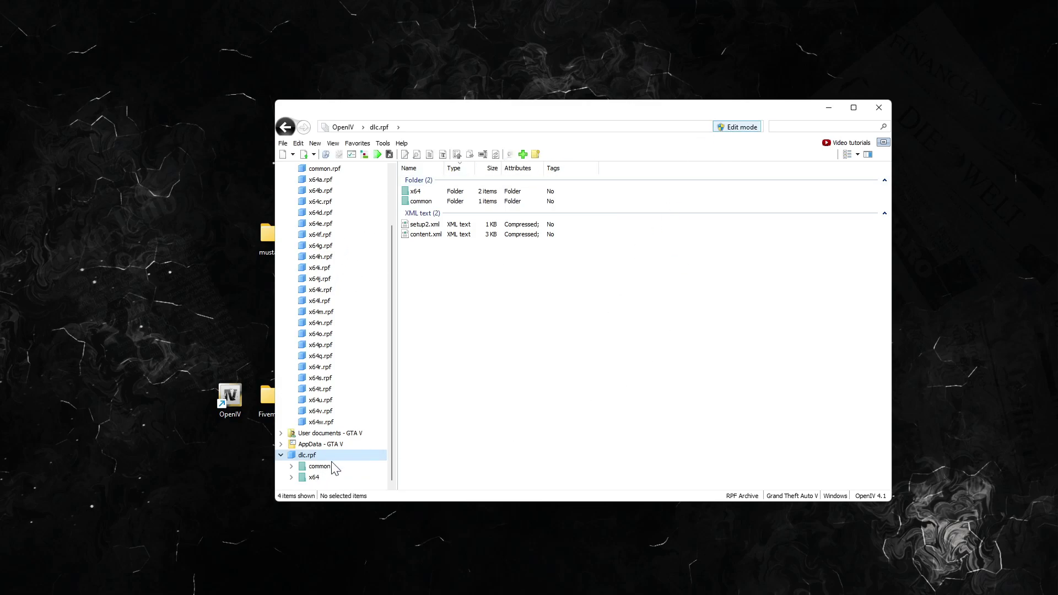
Browse dlc.rpf to x64 > levels > gta5 > vehicles and open vehicles.rpf
double_click(438, 202)
double_click(438, 202)
key(BackSpace)
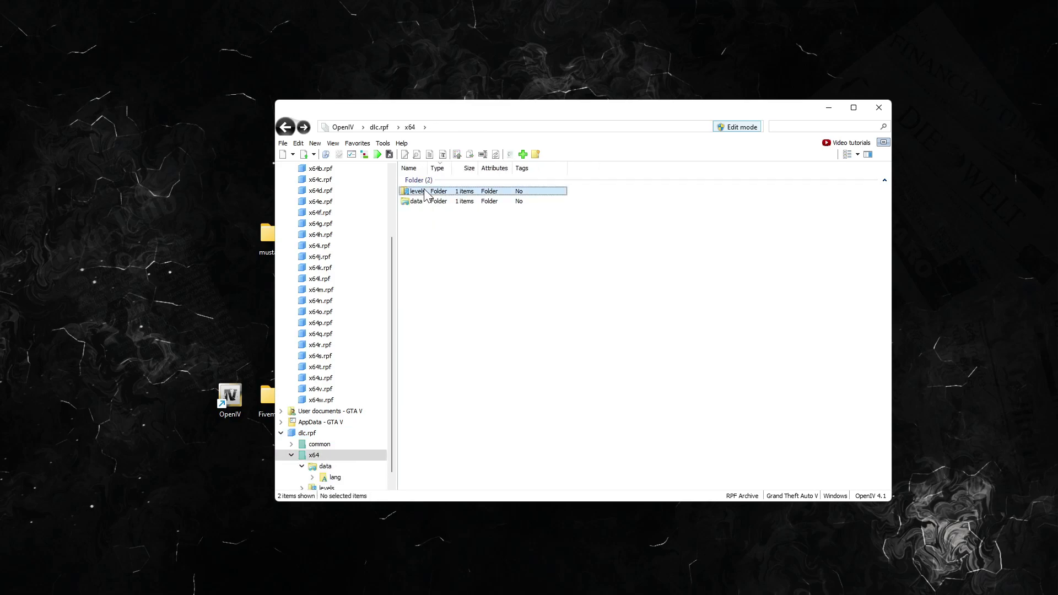
double_click(425, 191)
double_click(426, 192)
double_click(427, 192)
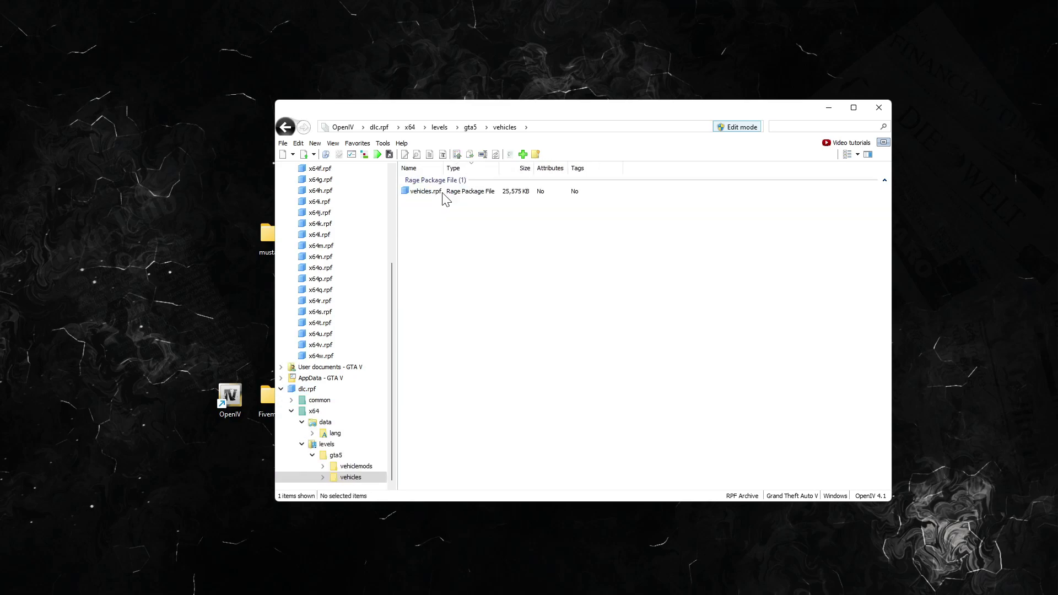
double_click(464, 192)
Extract the fragment objects fmgt18_hi.yft and fmgt18.yft from vehicles.rpf to the Desktop
drag(433, 266, 458, 180)
right_click(473, 189)
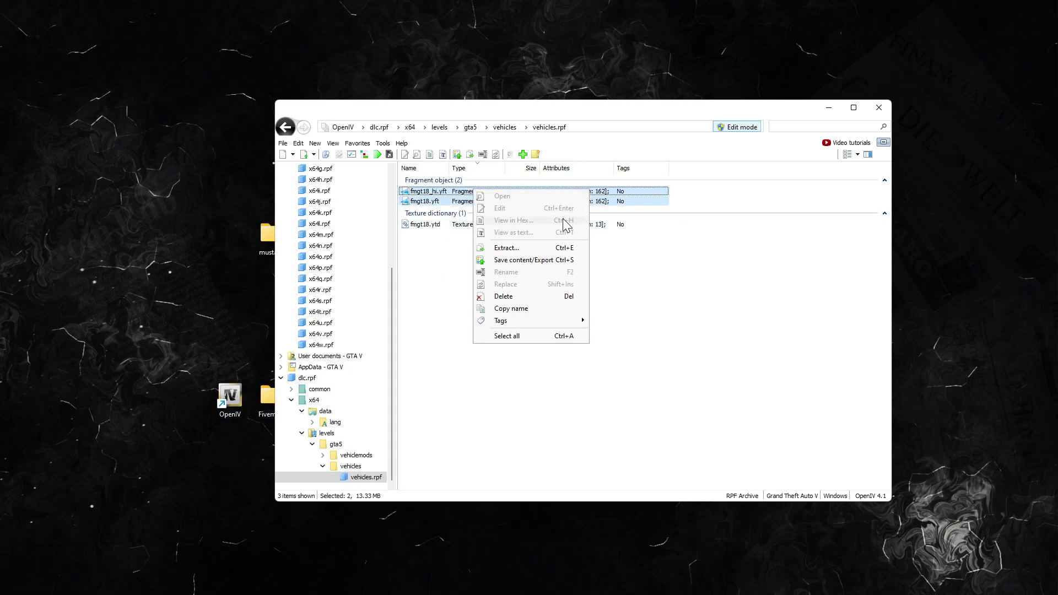
click(534, 251)
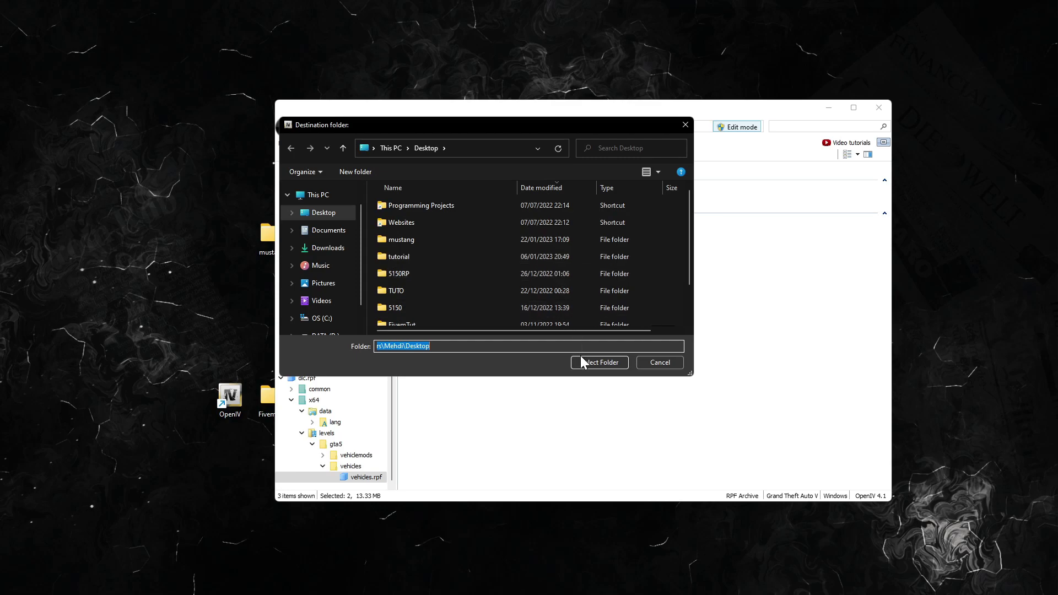
click(584, 362)
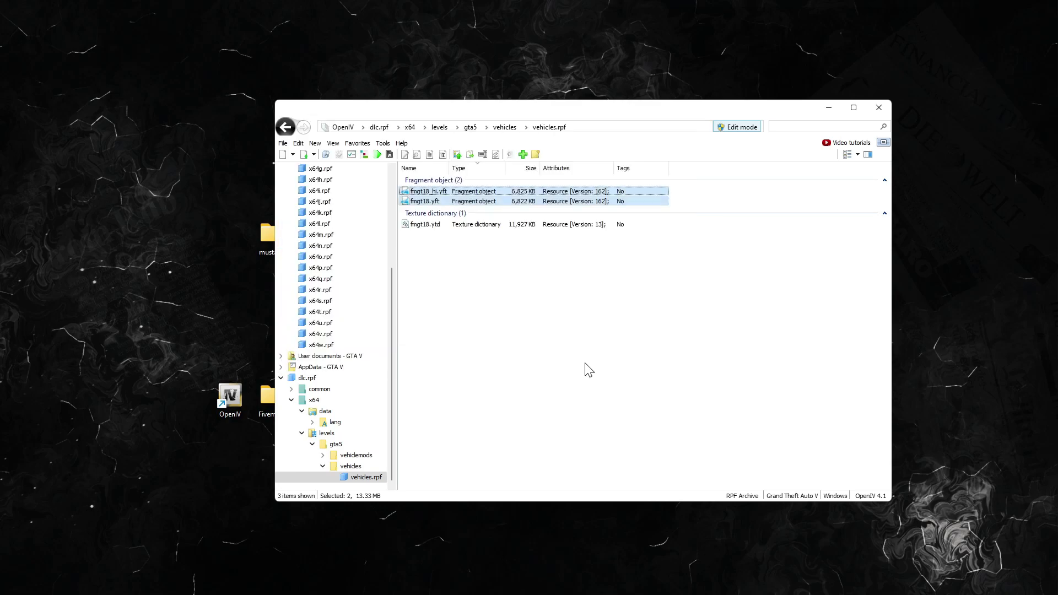
Export the texture dictionary fmgt18.ytd to openFormats (.otd) with the Desktop as destination
click(473, 225)
right_click(473, 225)
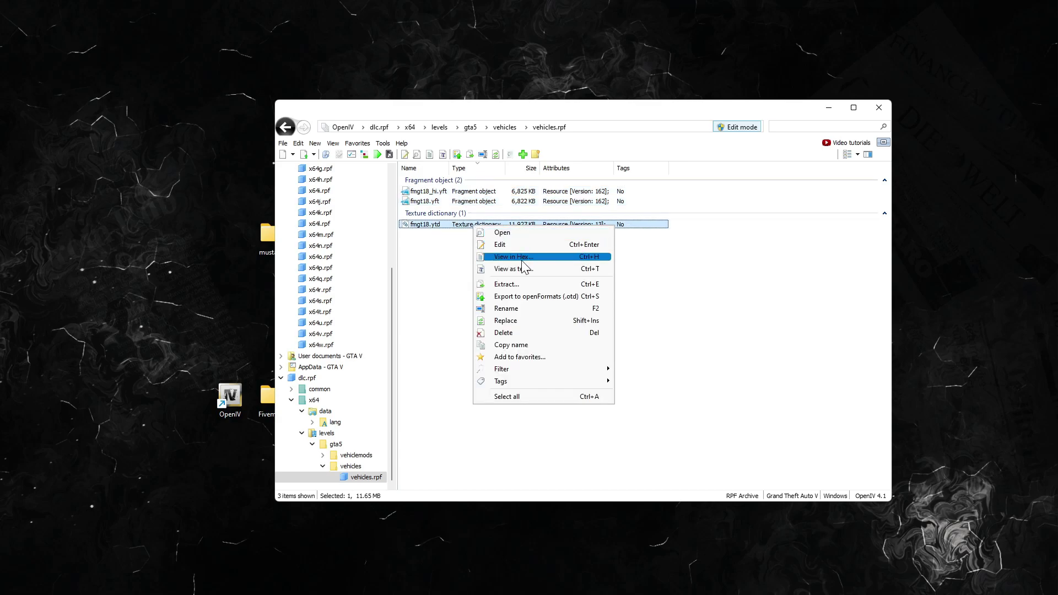
click(519, 297)
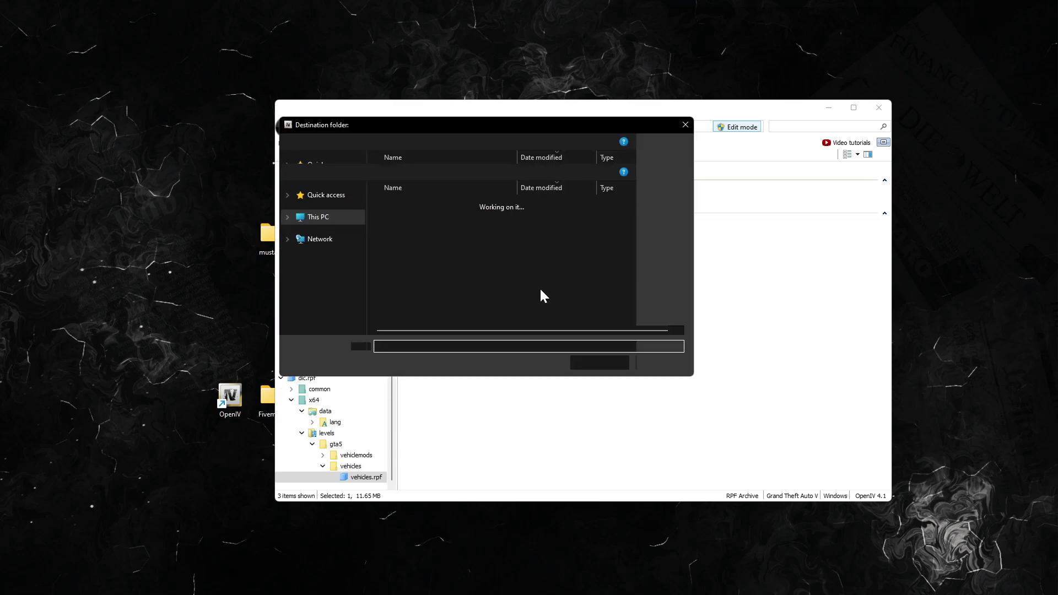
click(574, 347)
click(620, 361)
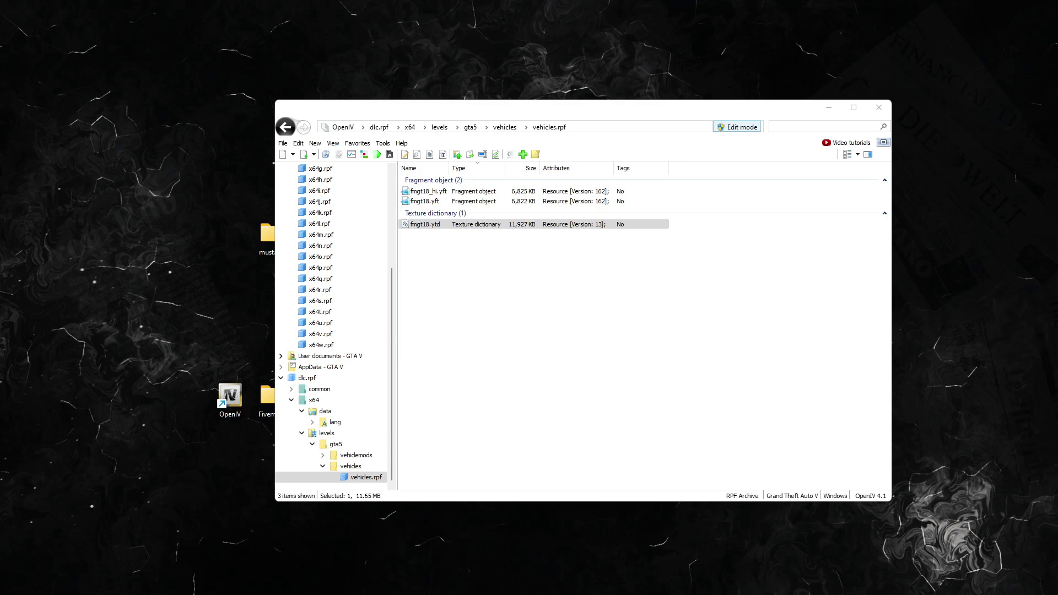
Go back up to the gta5 folder and open fmgt18_mods.rpf inside vehiclemods
click(515, 333)
key(BackSpace)
click(456, 190)
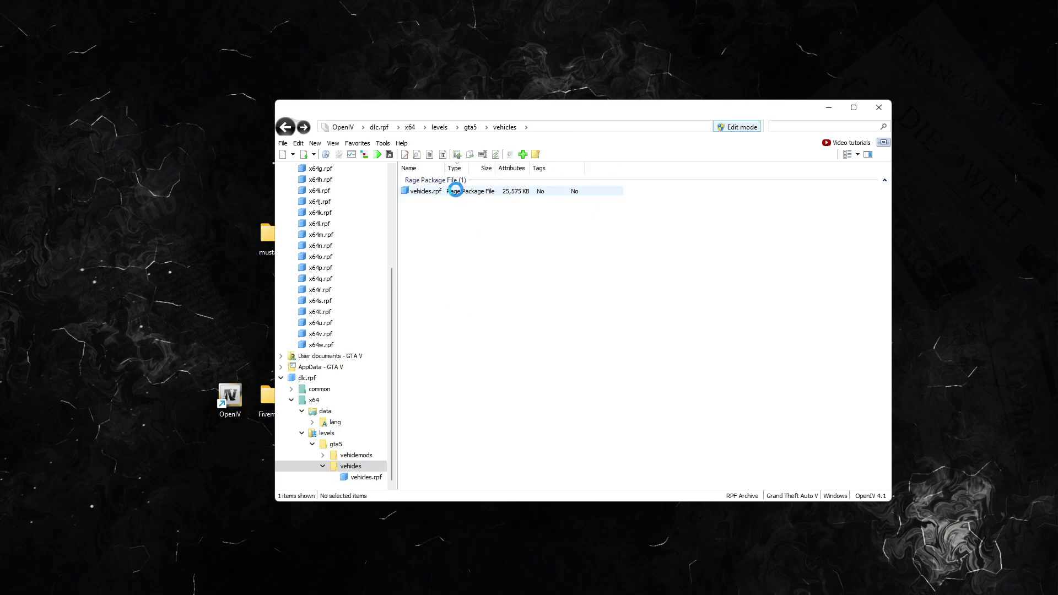
key(BackSpace)
double_click(449, 202)
double_click(448, 191)
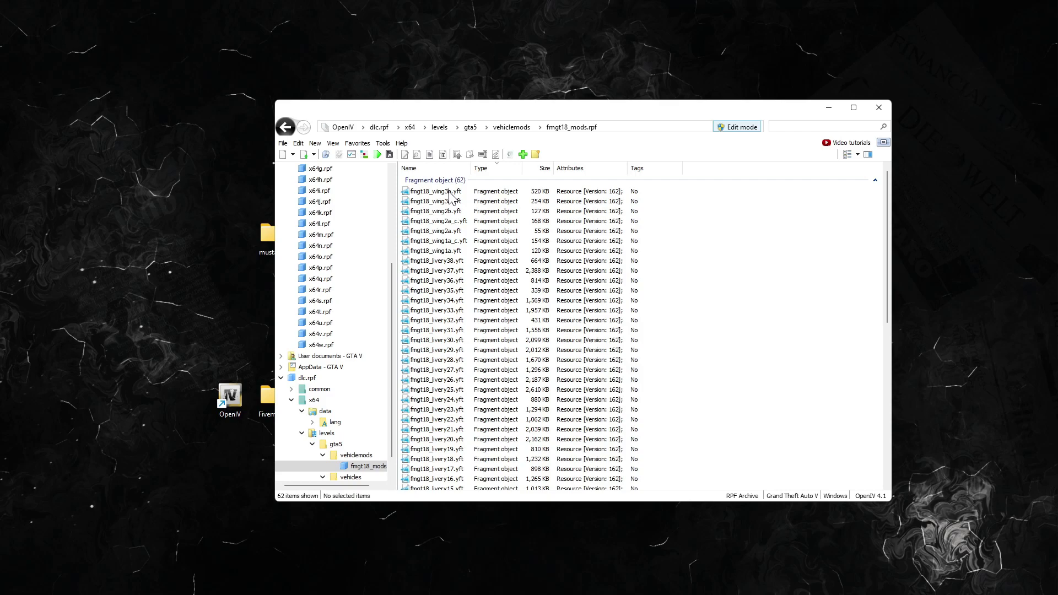
Extract all the fragment objects in fmgt18_mods.rpf to the stream folder inside mustang on the Desktop
scroll(451, 217, down, 10)
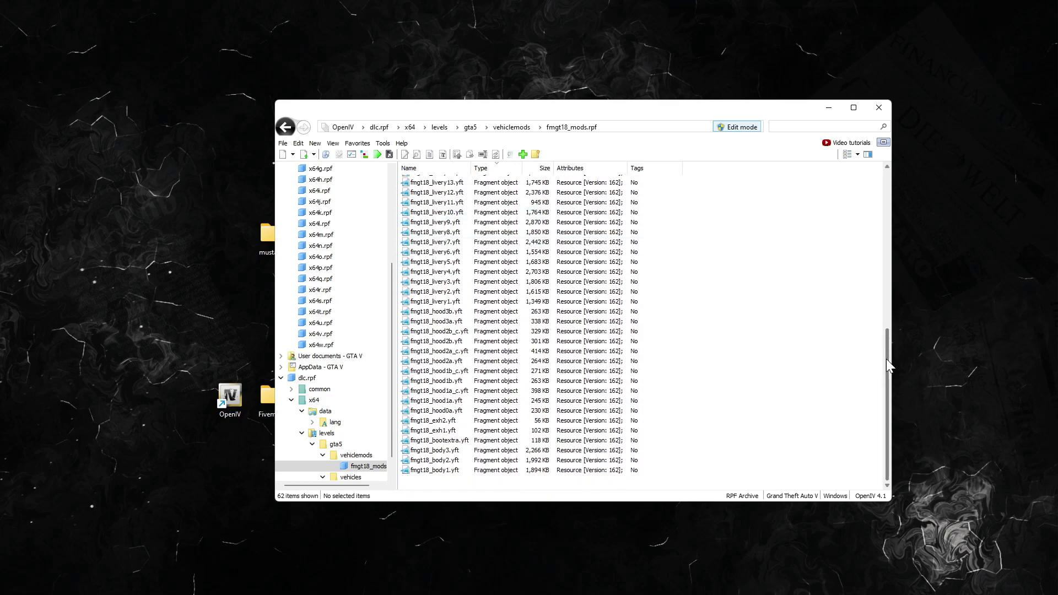
scroll(721, 354, up, 10)
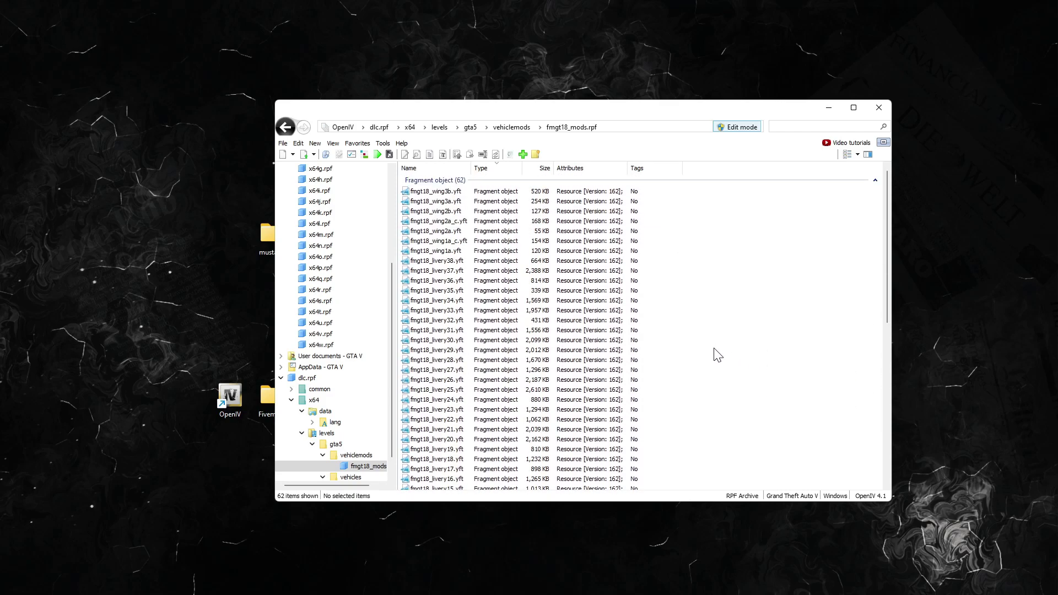
key(ctrl+a)
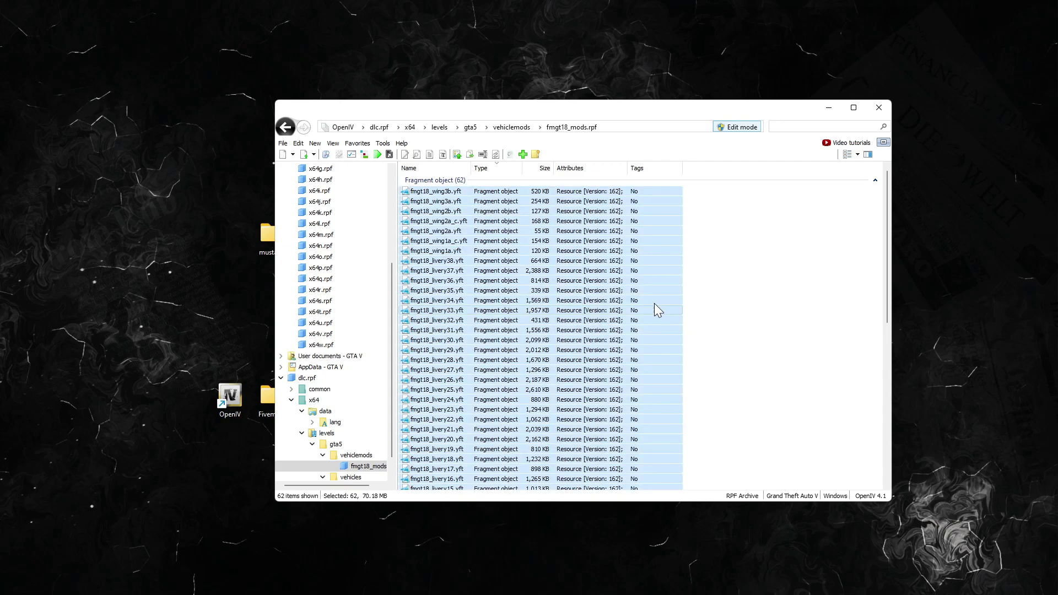
right_click(644, 290)
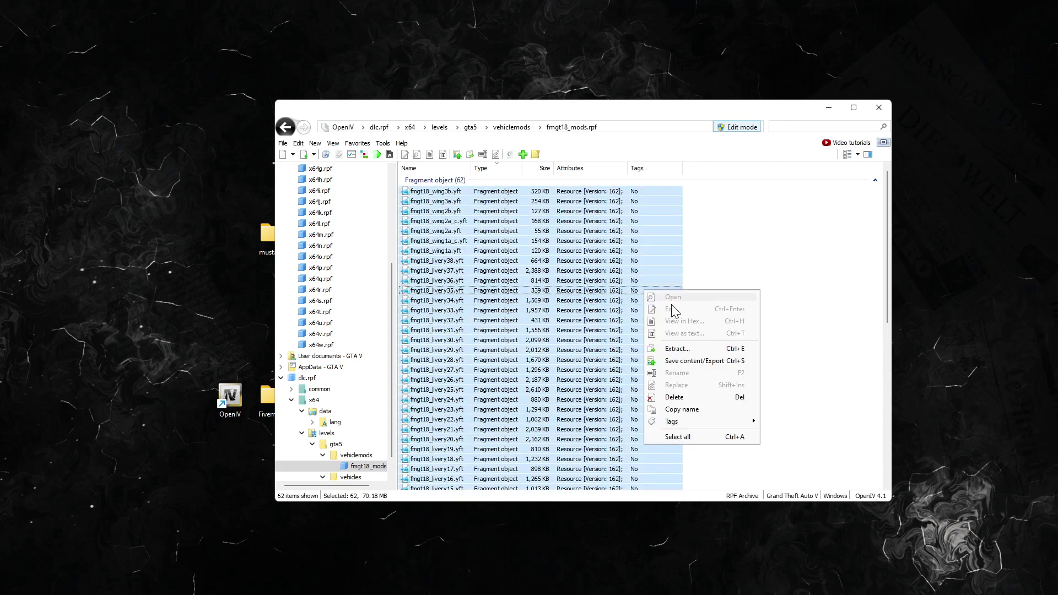
click(717, 349)
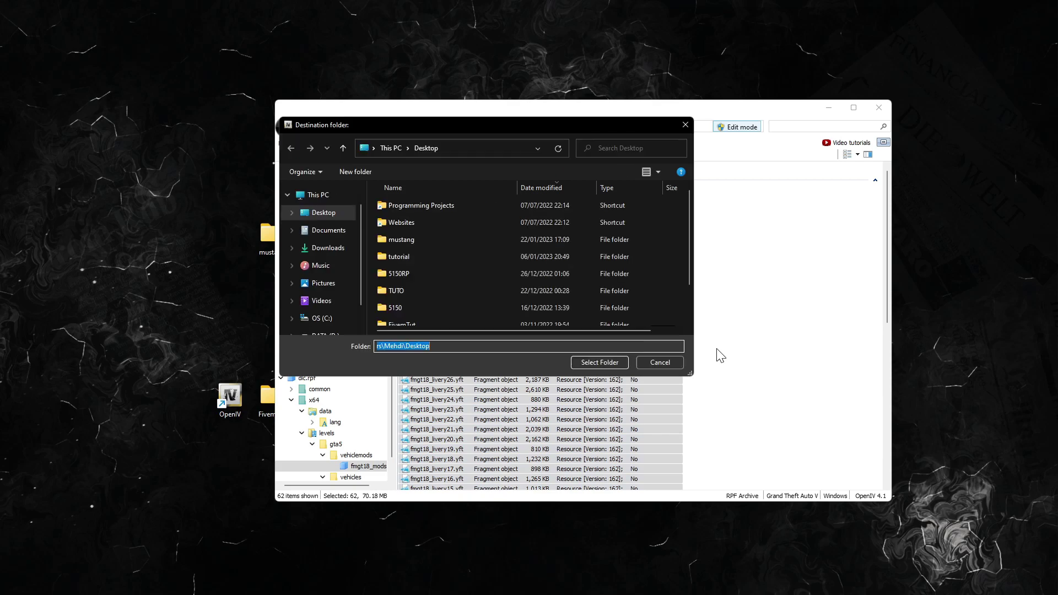
double_click(434, 239)
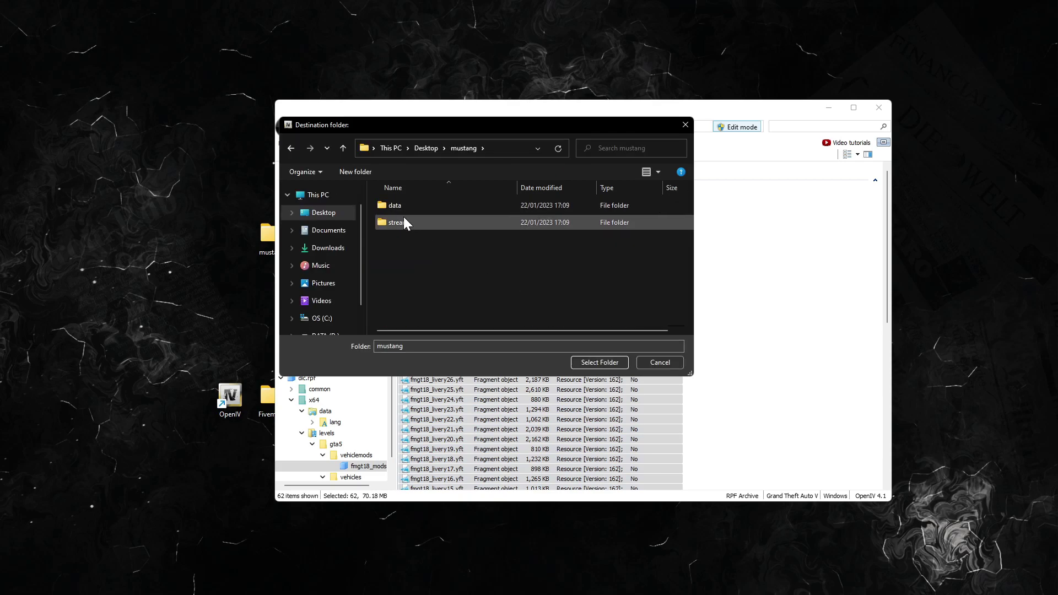
double_click(405, 220)
click(603, 361)
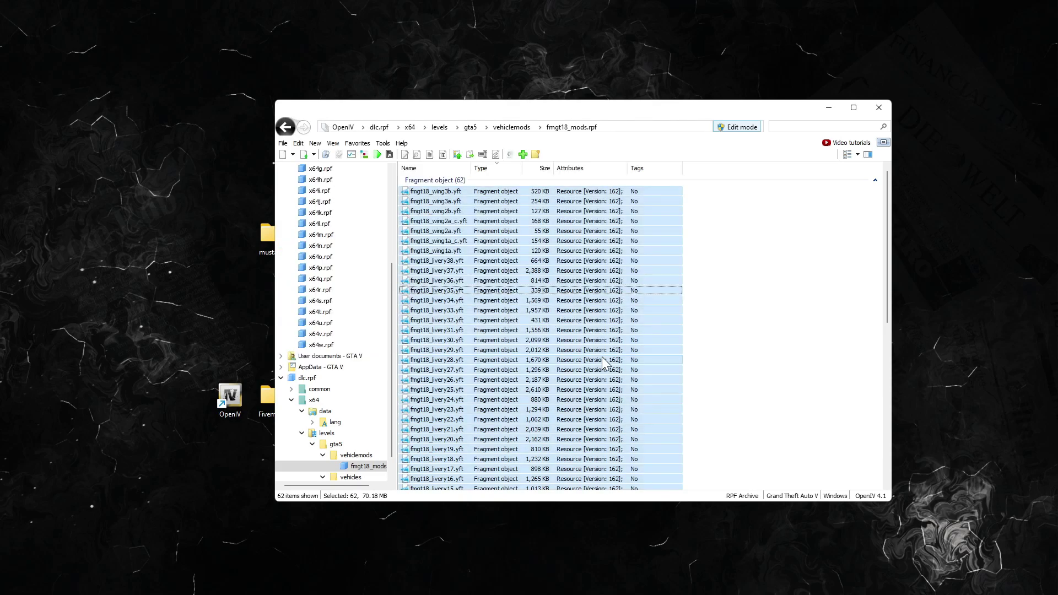
click(703, 338)
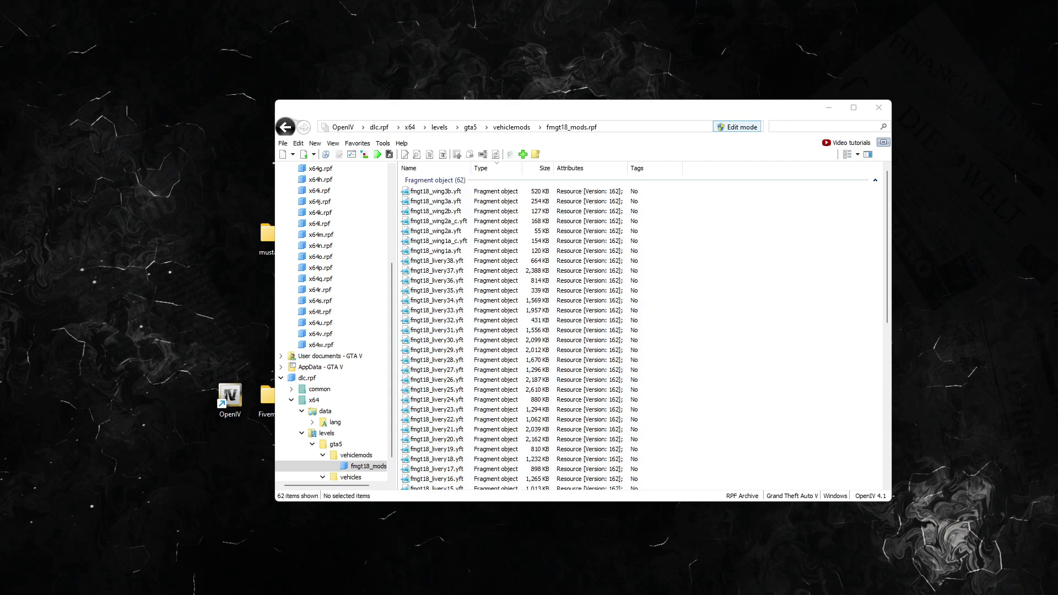
click(793, 241)
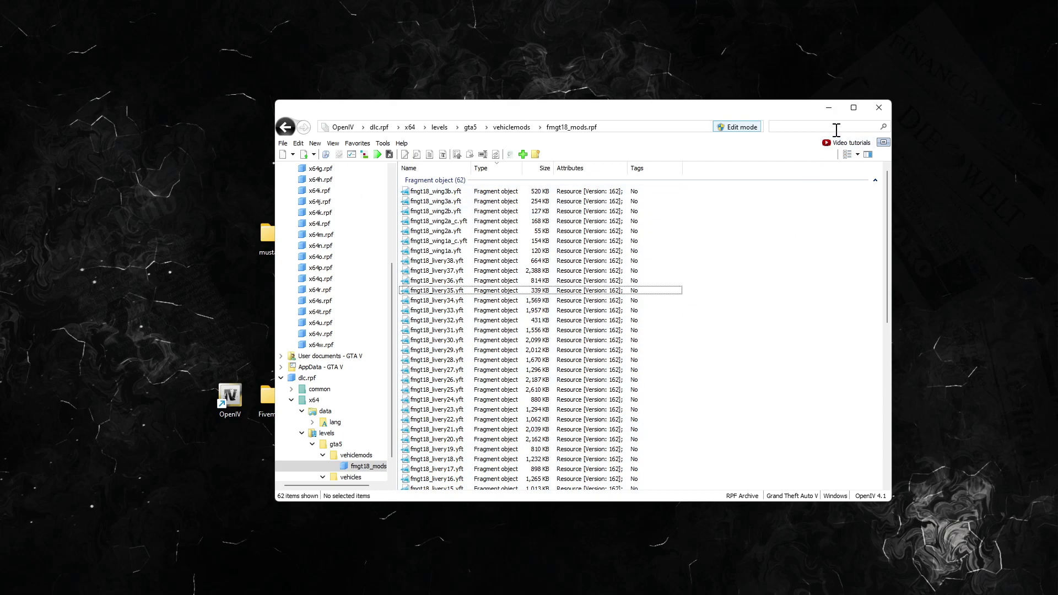
Go back up to the root of dlc.rpf, look into x64 > data on the way, and open common > data
key(BackSpace)
key(BackSpace)
key(BackSpace)
key(BackSpace)
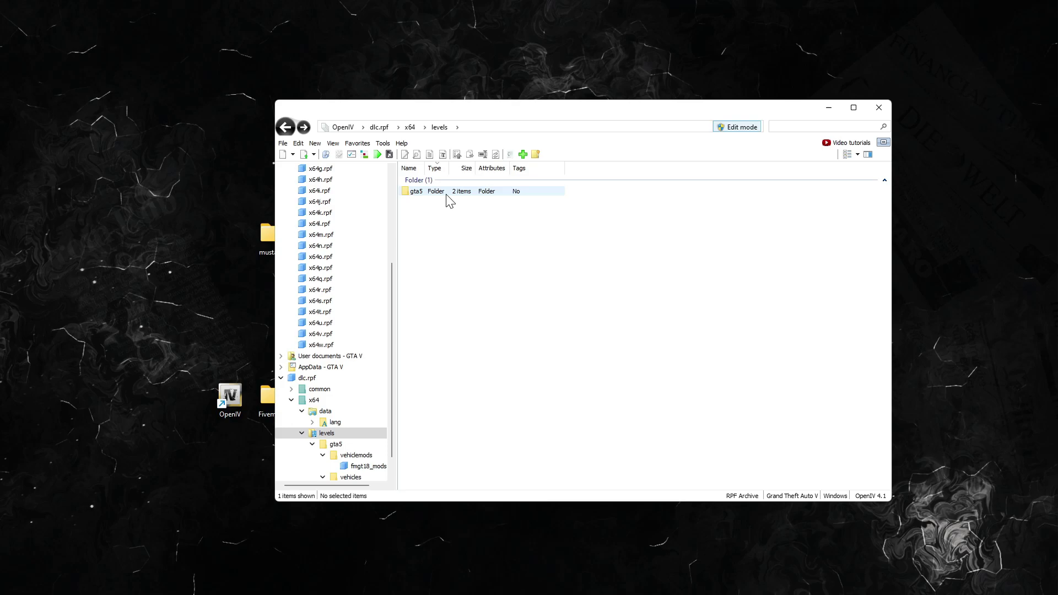
double_click(436, 202)
double_click(433, 193)
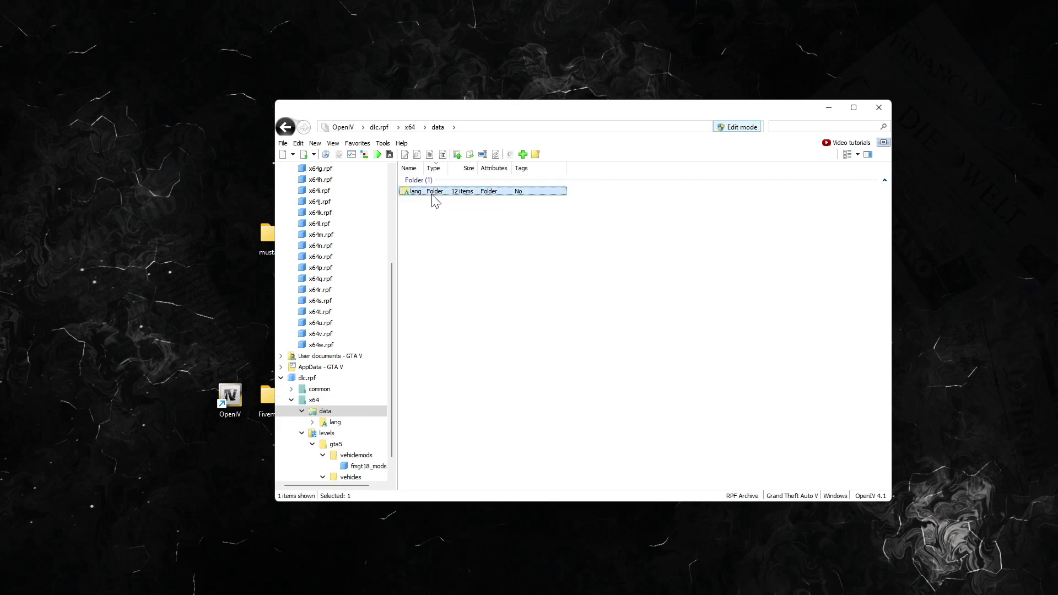
key(BackSpace)
key(BackSpace)
key(BackSpace)
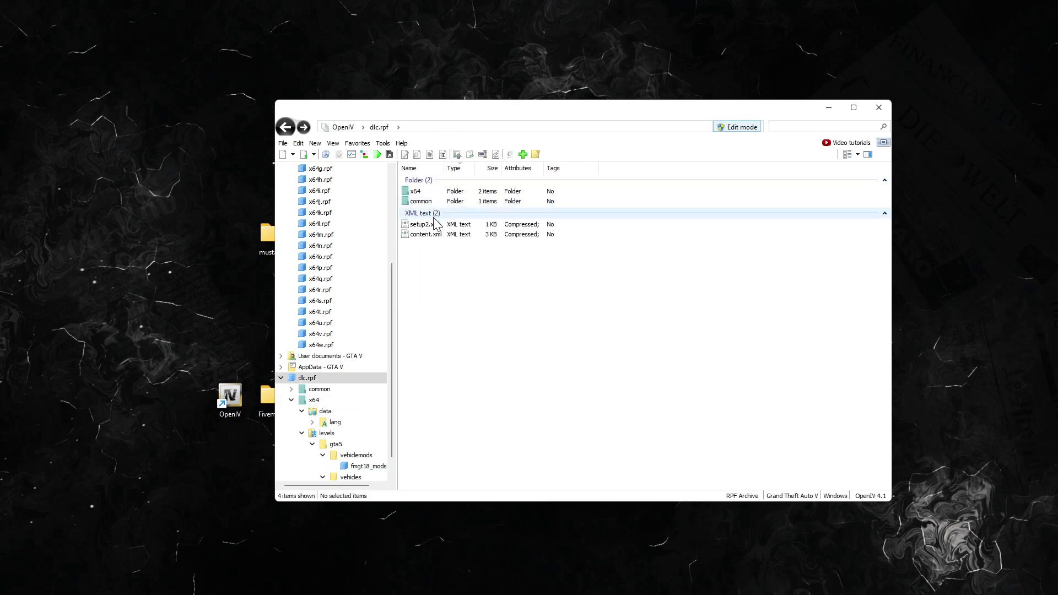
click(433, 201)
double_click(434, 201)
double_click(433, 192)
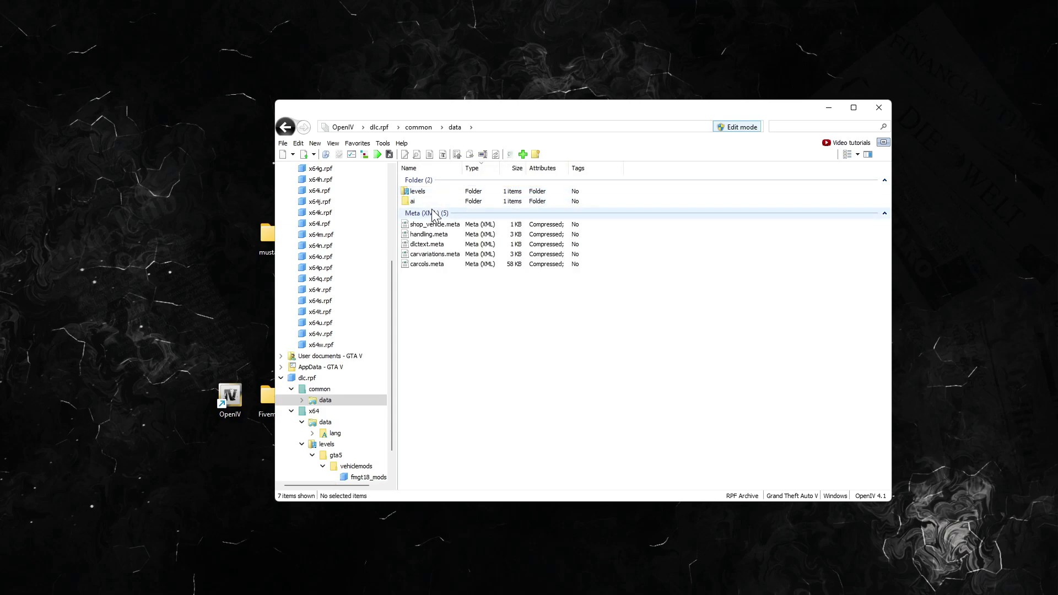
Extract handling.meta, dlctext.meta, carvariations.meta and carcols.meta to the data folder inside mustang
click(434, 234)
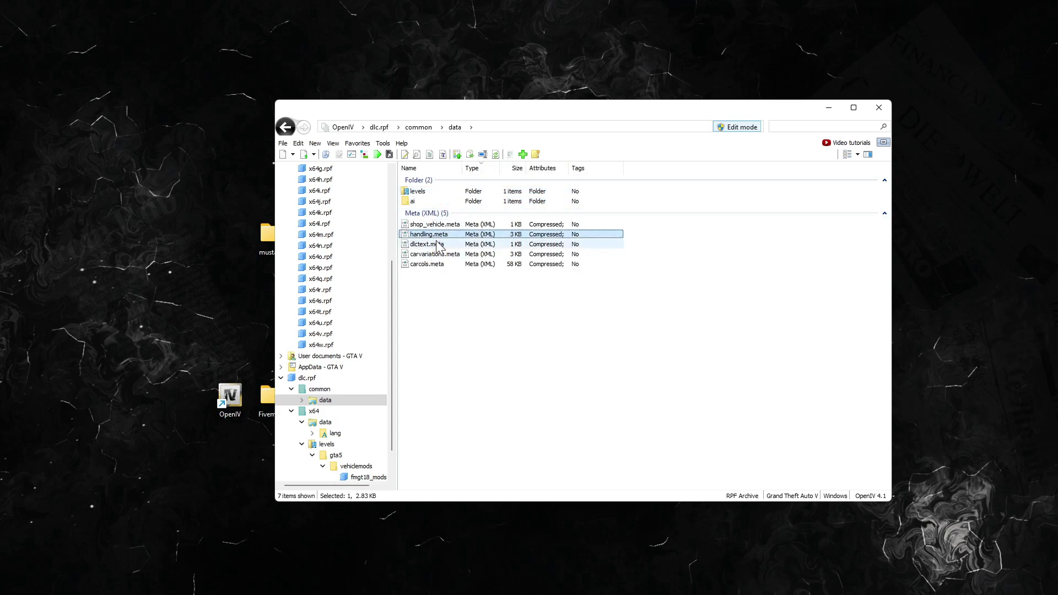
ctrl+click(437, 244)
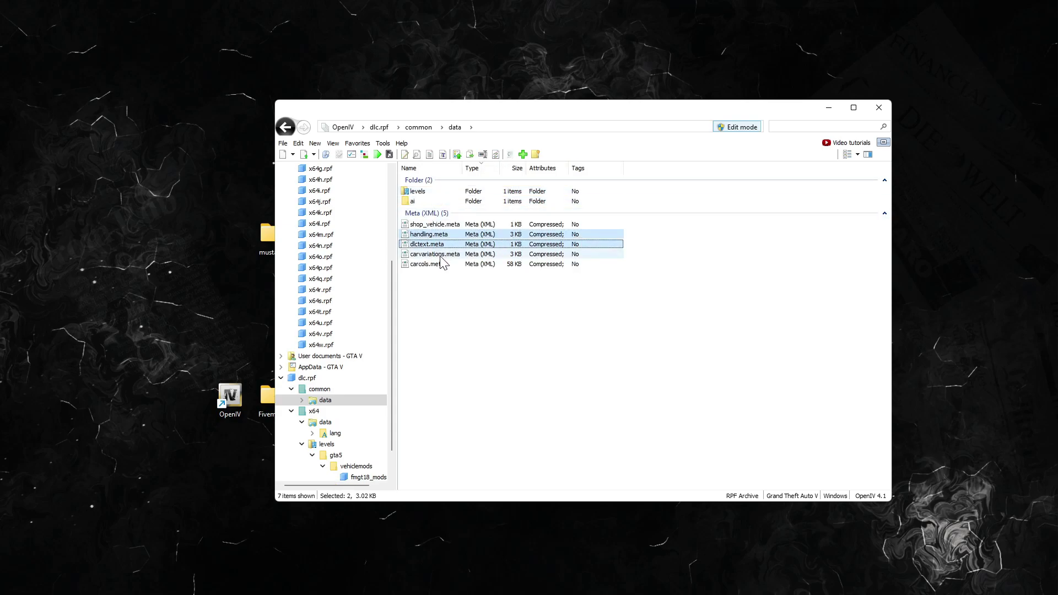
ctrl+shift+click(433, 266)
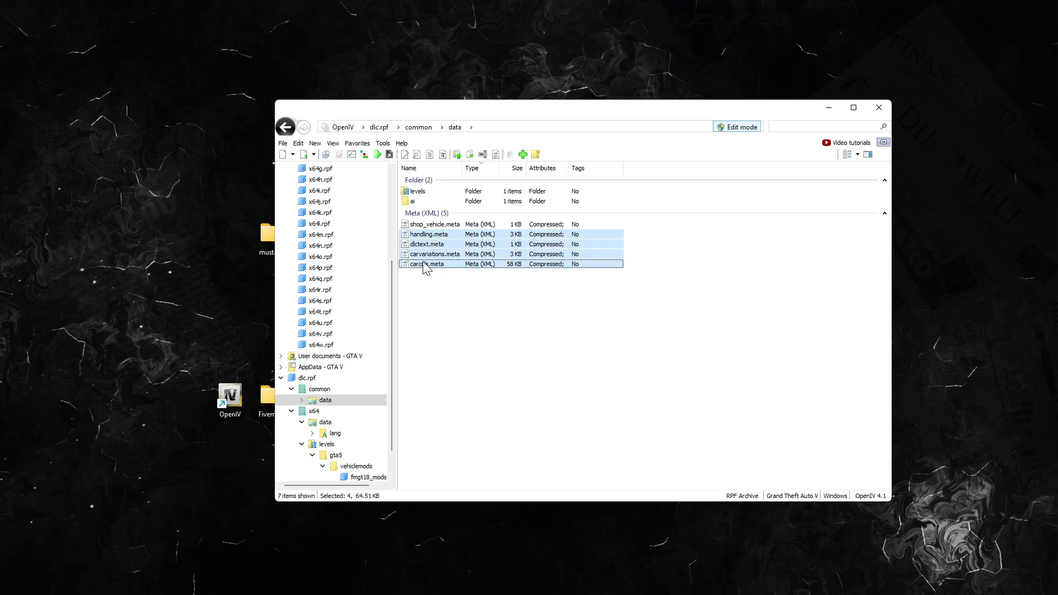
right_click(452, 254)
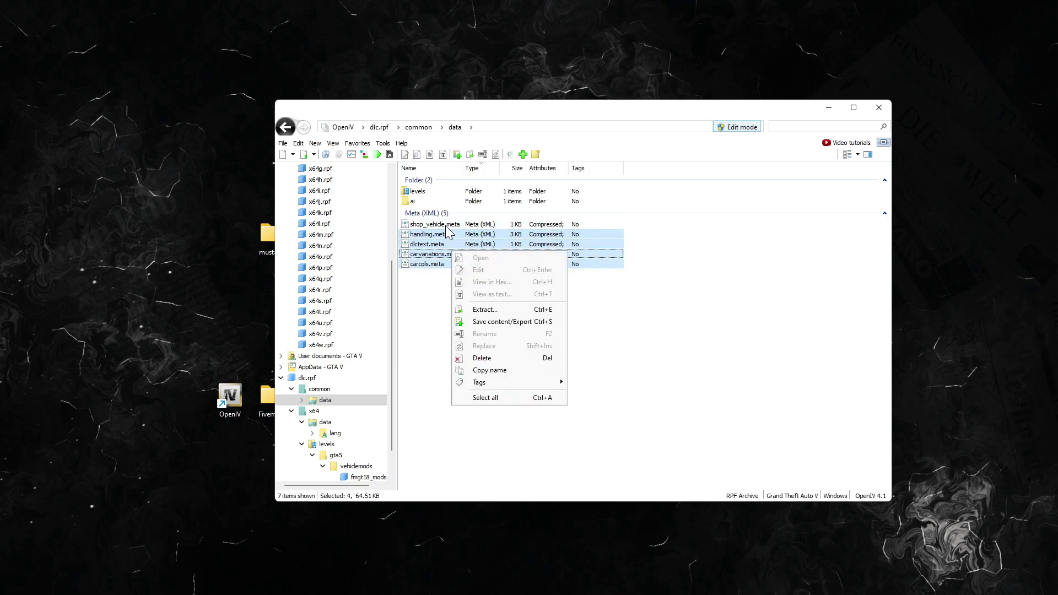
click(488, 310)
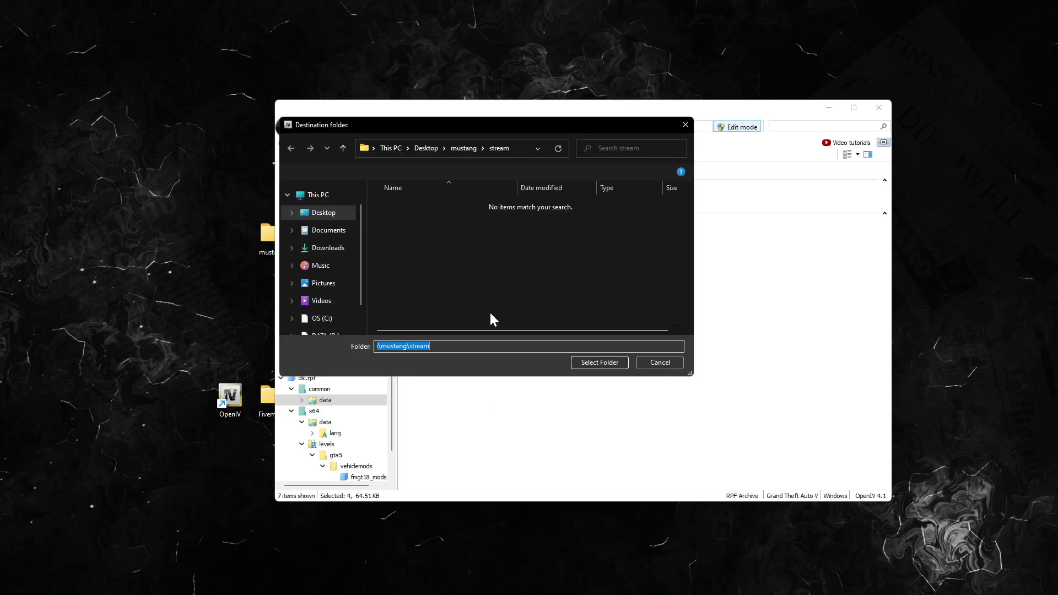
click(464, 148)
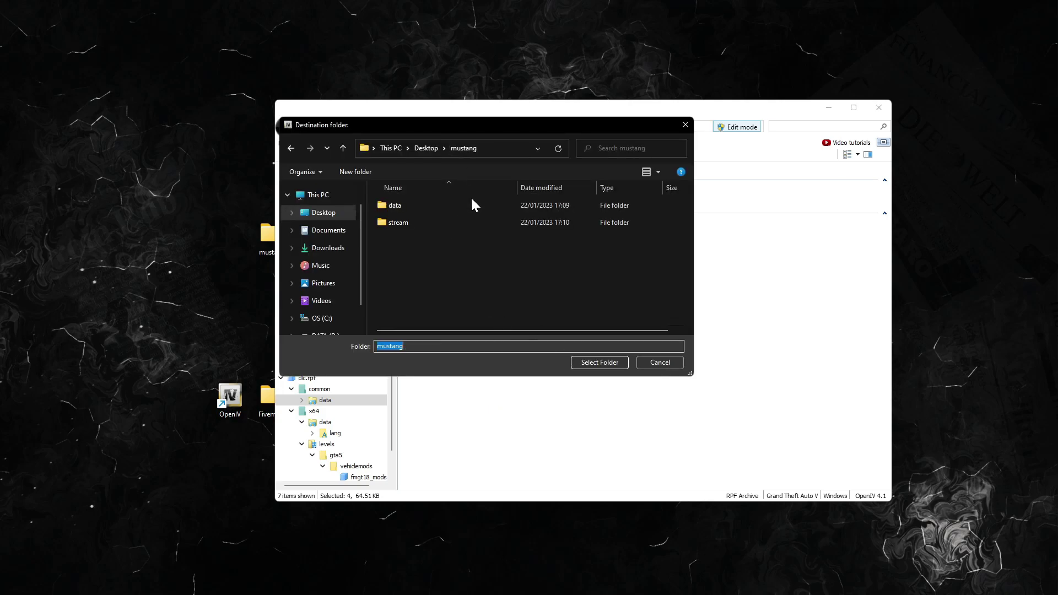
click(435, 223)
double_click(433, 207)
click(616, 366)
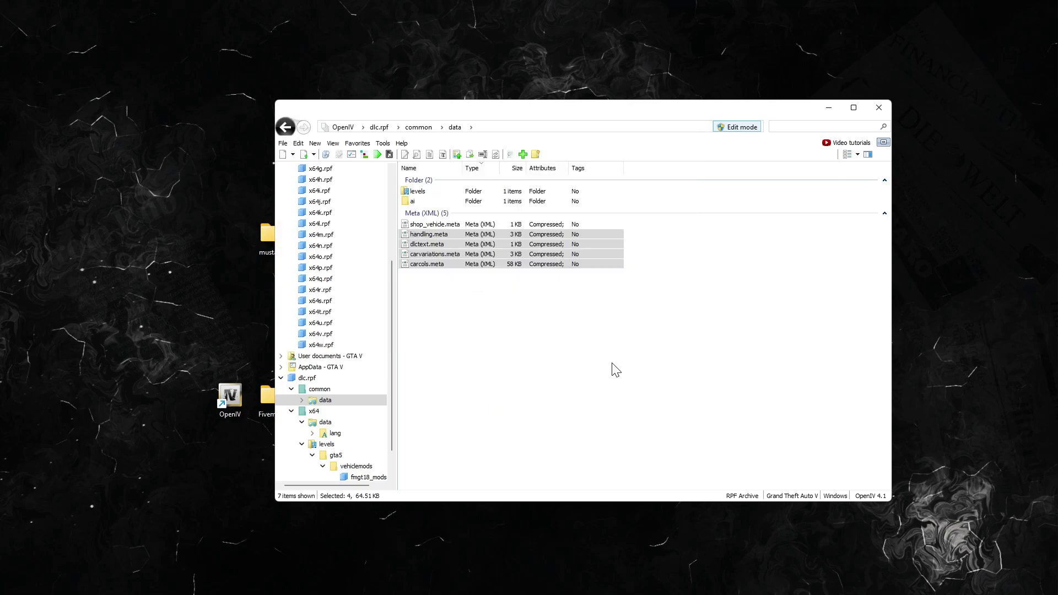
click(555, 364)
Look into the ai folder of common > data, and open levels > gta5
double_click(434, 200)
key(alt+Left)
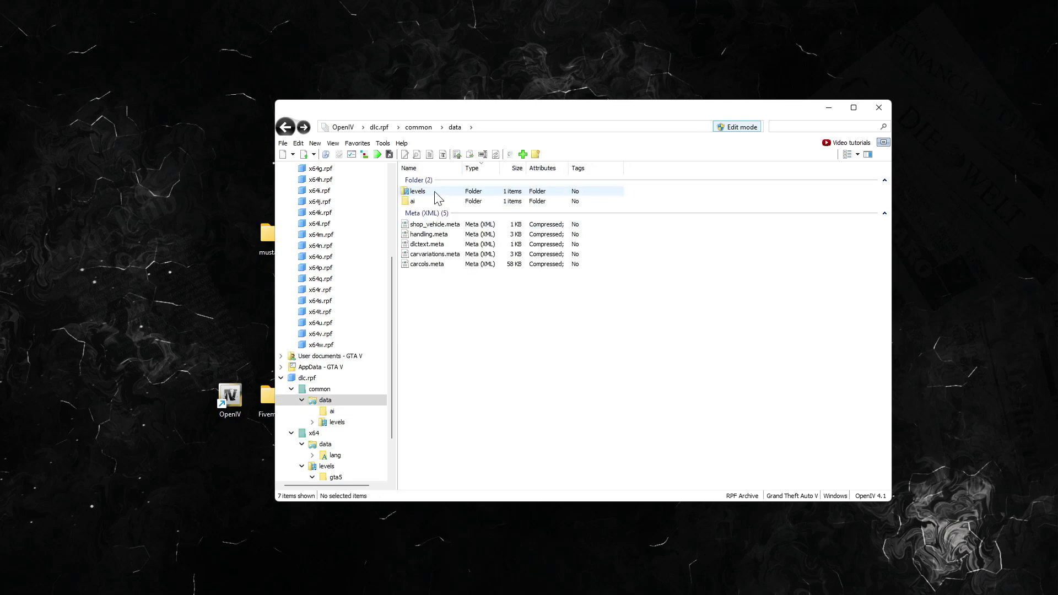
double_click(435, 192)
key(BackSpace)
double_click(435, 193)
double_click(435, 192)
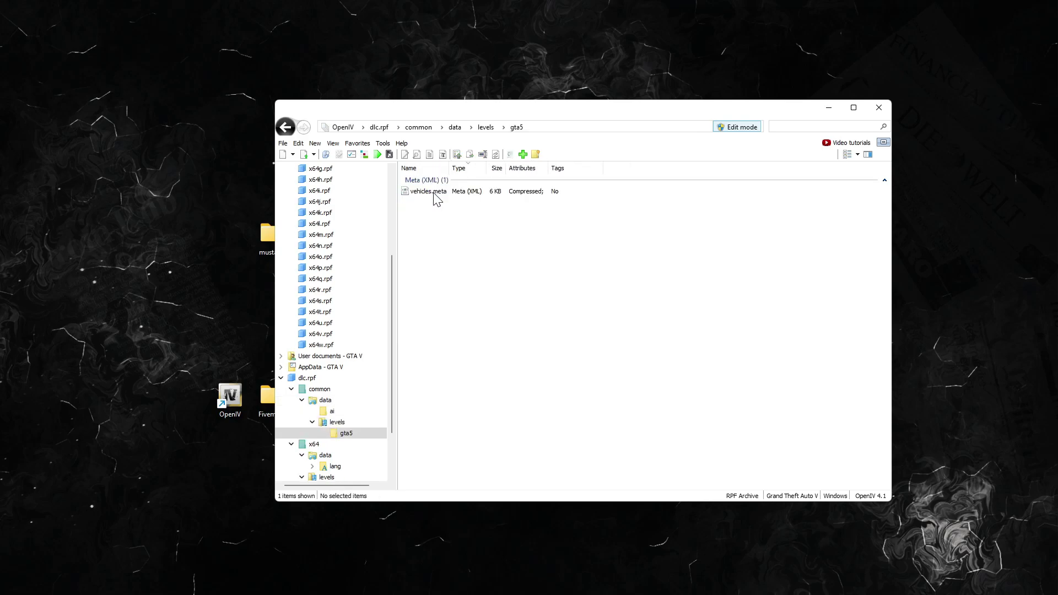
Extract vehicles.meta from common > data > levels > gta5 to the mustang data folder
click(434, 194)
right_click(434, 194)
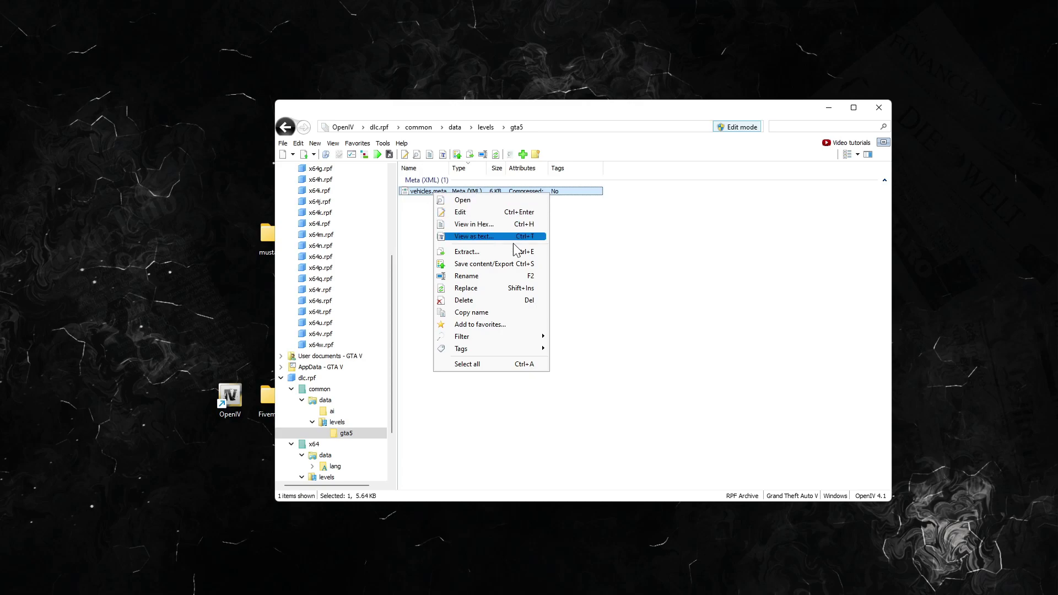
click(480, 249)
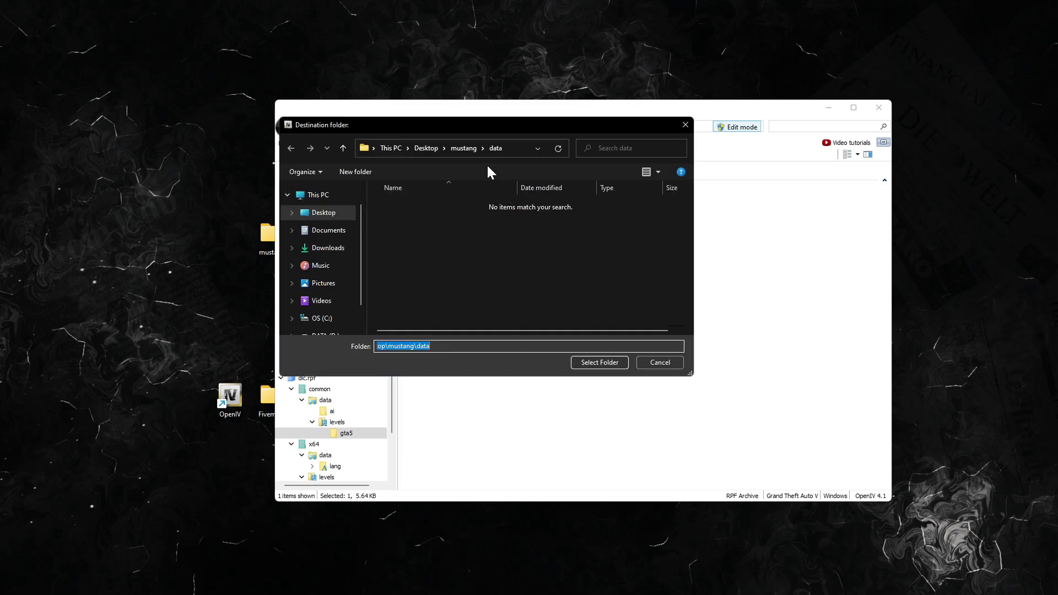
click(464, 148)
double_click(409, 208)
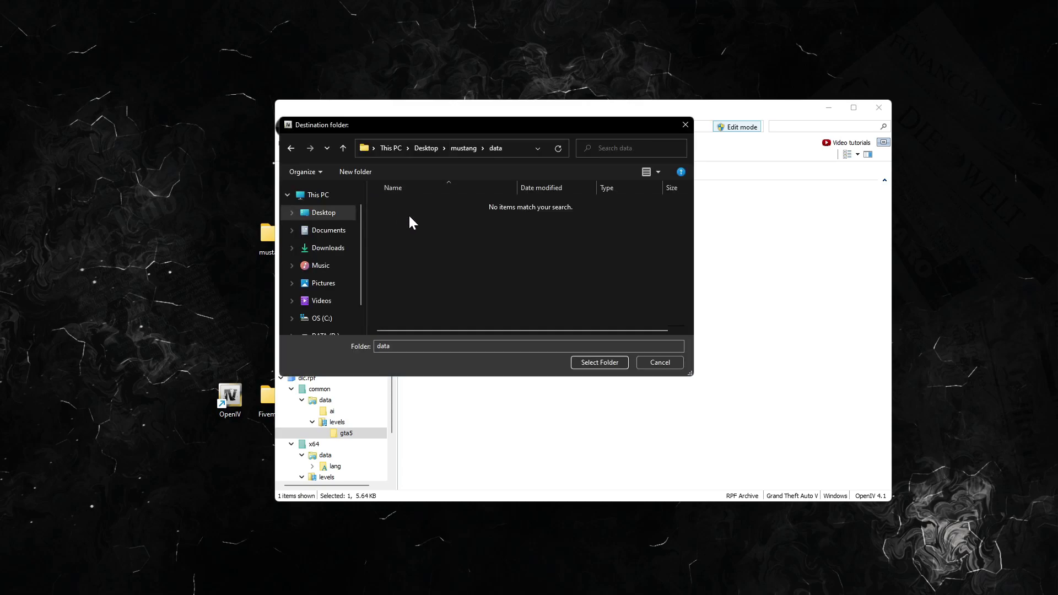
click(596, 362)
click(503, 310)
Return to the root of dlc.rpf and check the contents of x64 > data
key(BackSpace)
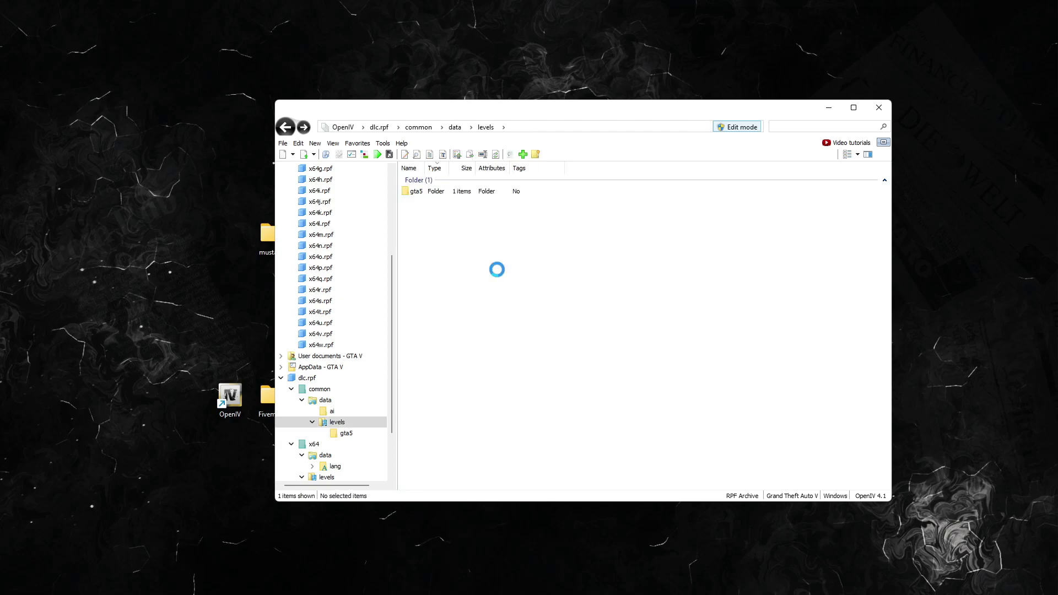
key(BackSpace)
key(BackSpace)
key(BackSpace)
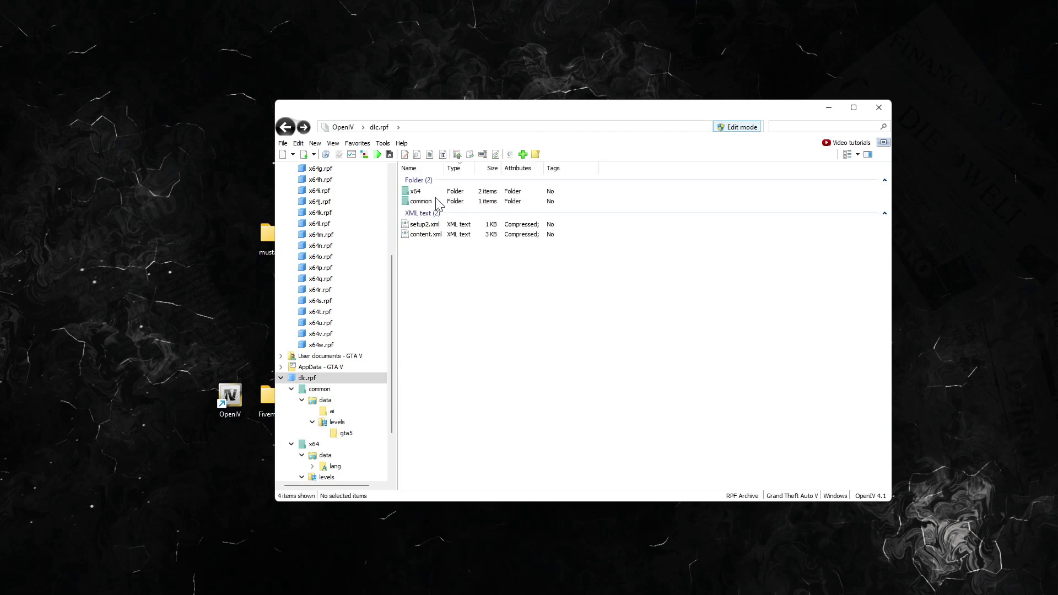
double_click(430, 192)
double_click(425, 192)
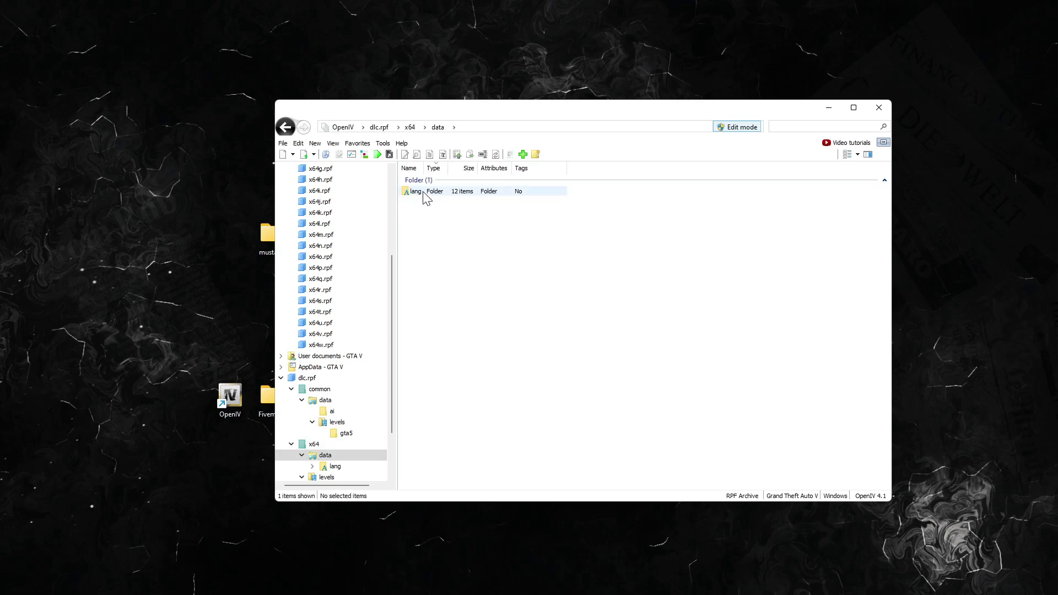
key(BackSpace)
key(BackSpace)
Review the fragment and texture files in vehicles.rpf under x64 > levels > gta5 > vehicles
double_click(424, 192)
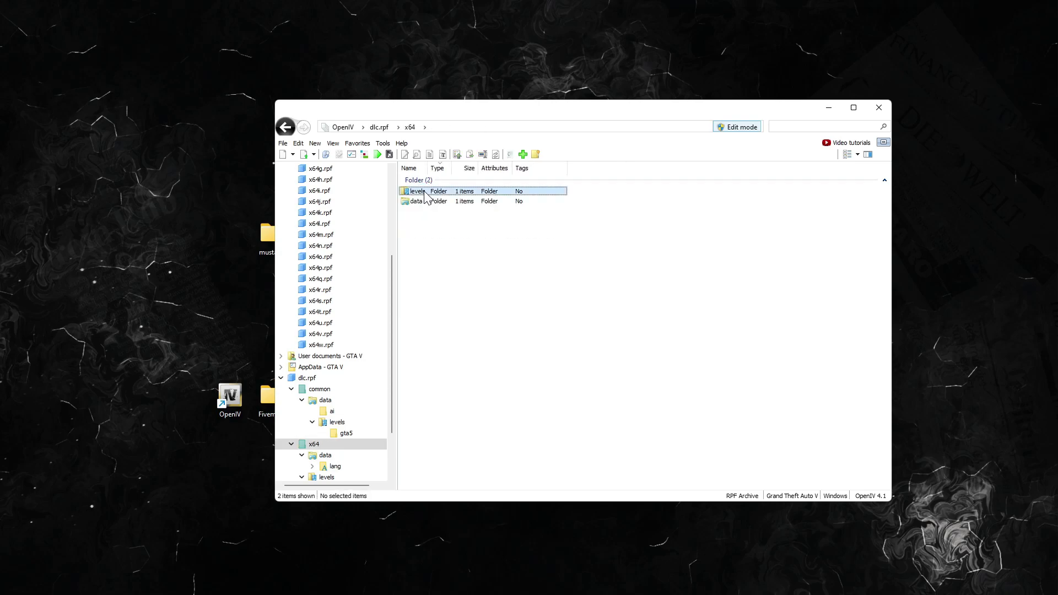
double_click(417, 191)
double_click(420, 192)
double_click(423, 202)
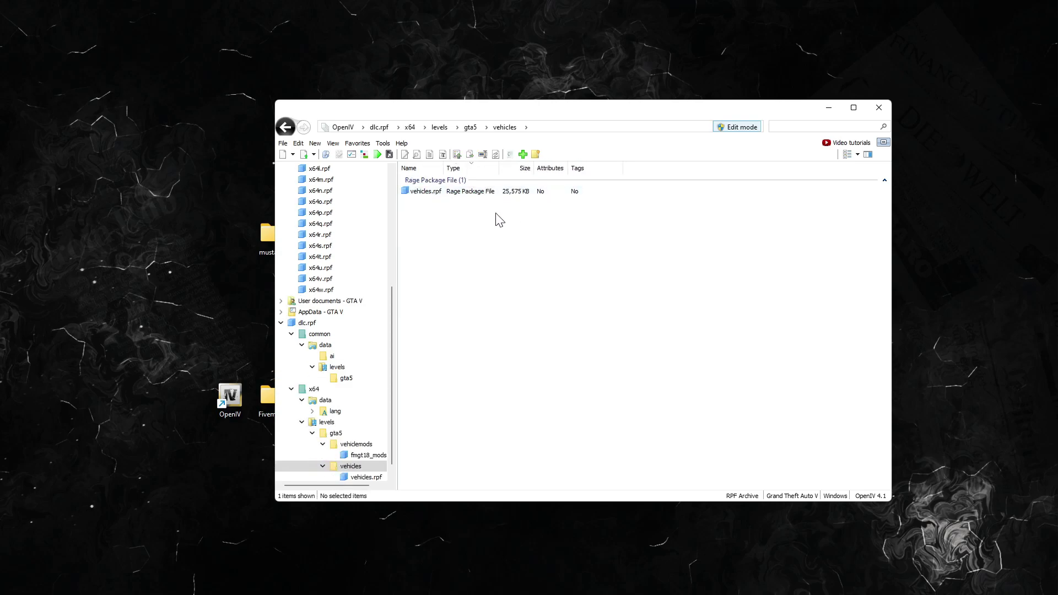
double_click(473, 191)
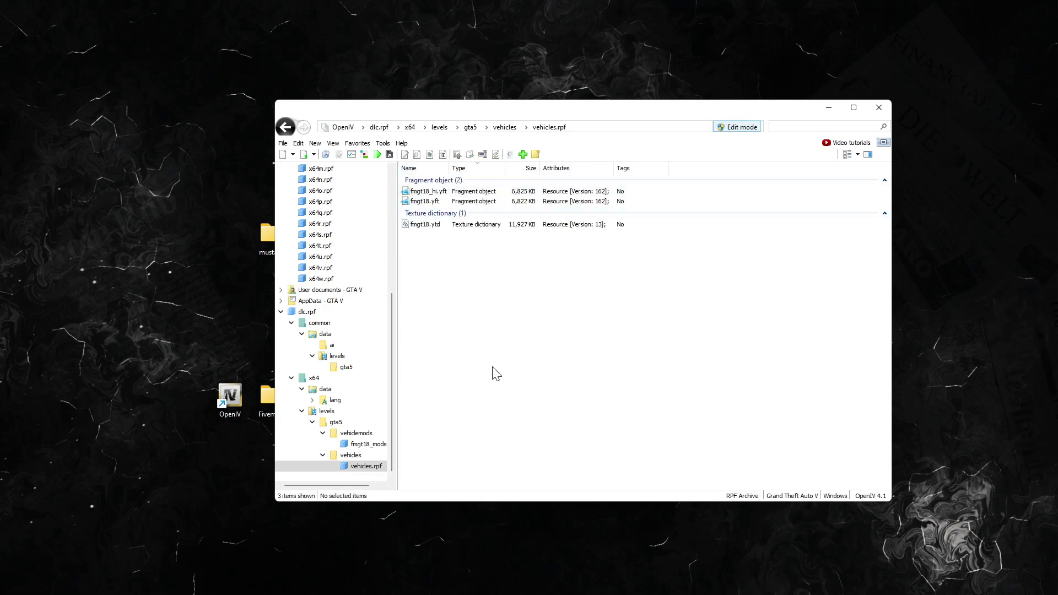
drag(492, 367, 486, 193)
click(486, 275)
Go back to the gta5 folder, check vehicles and vehiclemods, and return up to x64
key(alt+Left)
key(alt+Left)
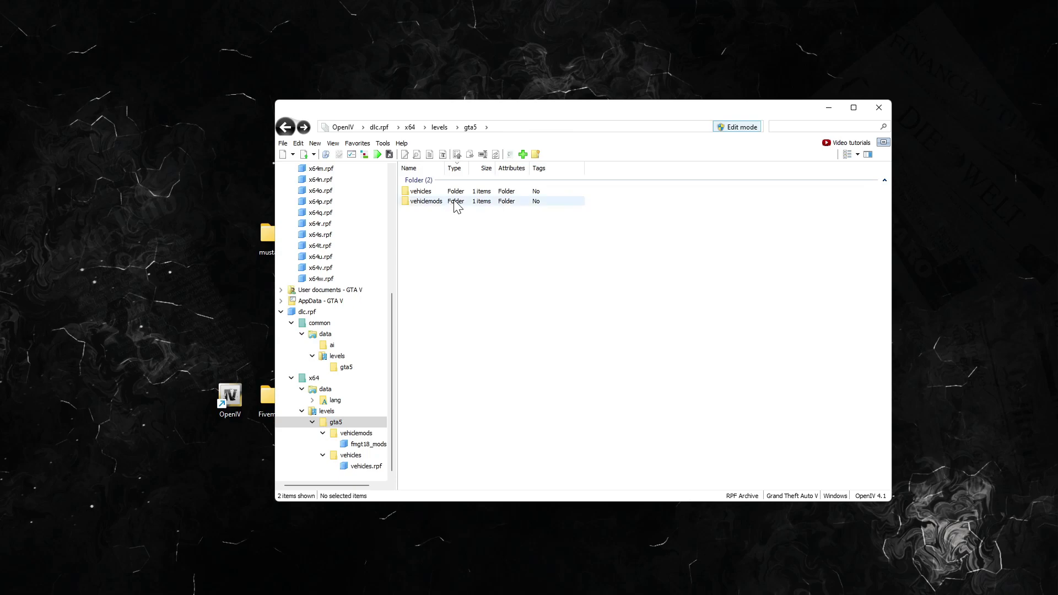
click(464, 202)
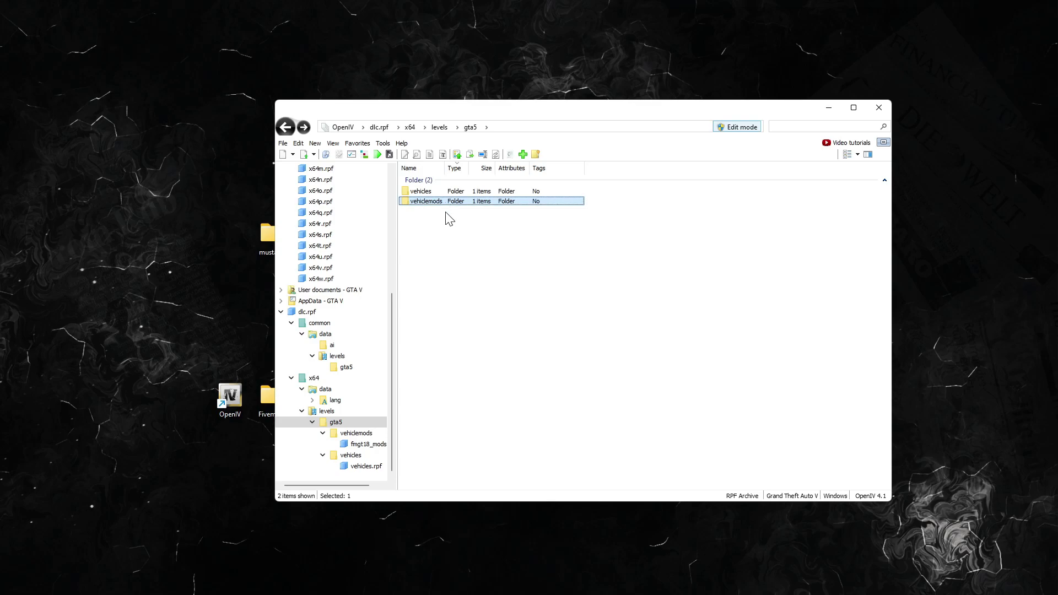
click(465, 193)
key(BackSpace)
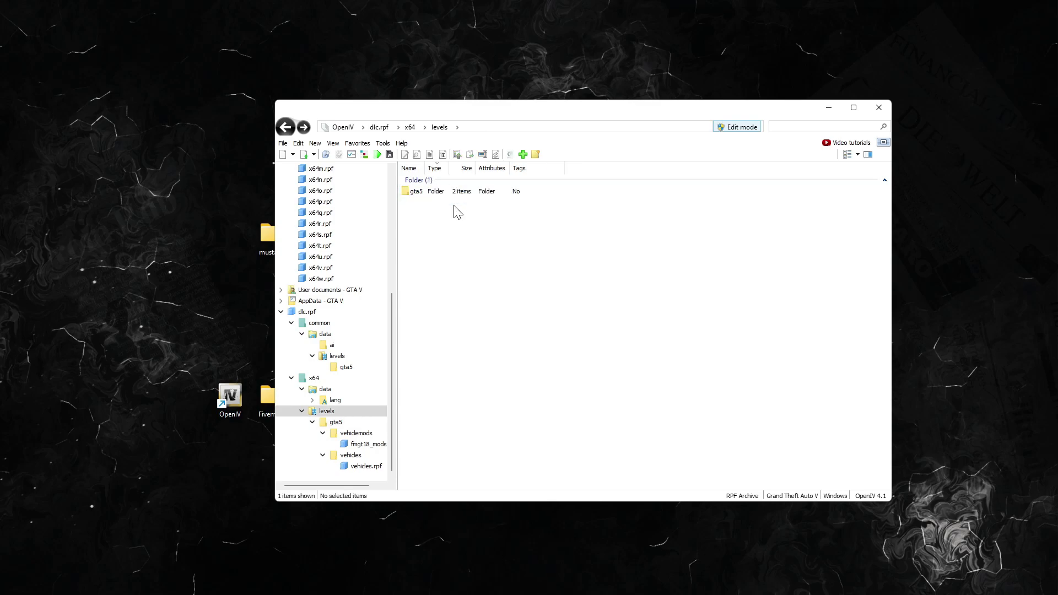
key(BackSpace)
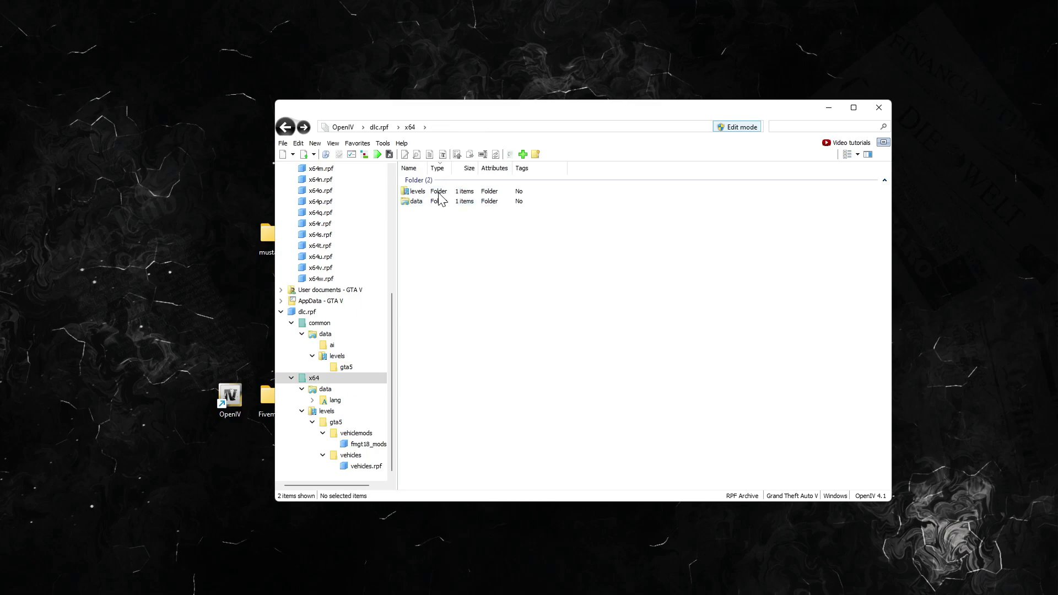
Check vehicles.meta in common > data > levels > gta5 of dlc.rpf
key(BackSpace)
click(433, 204)
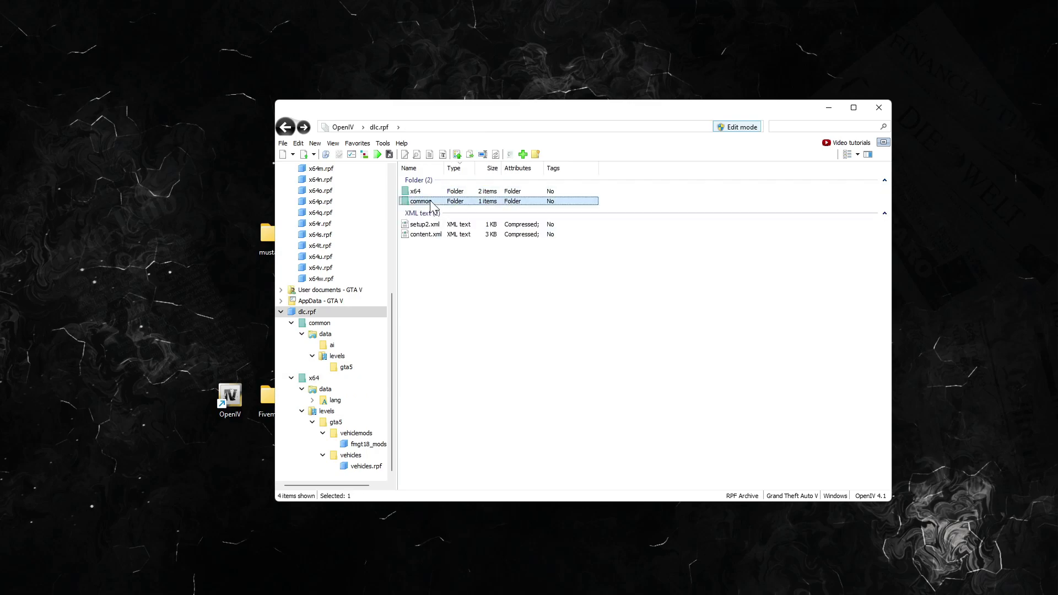
double_click(433, 204)
click(433, 193)
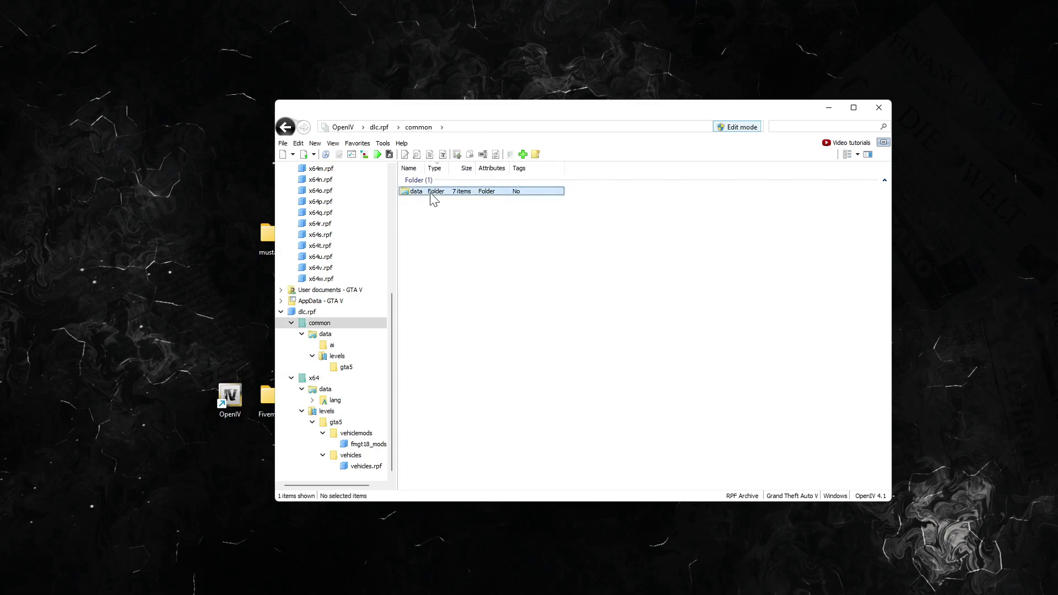
double_click(433, 193)
click(435, 201)
double_click(435, 192)
click(436, 193)
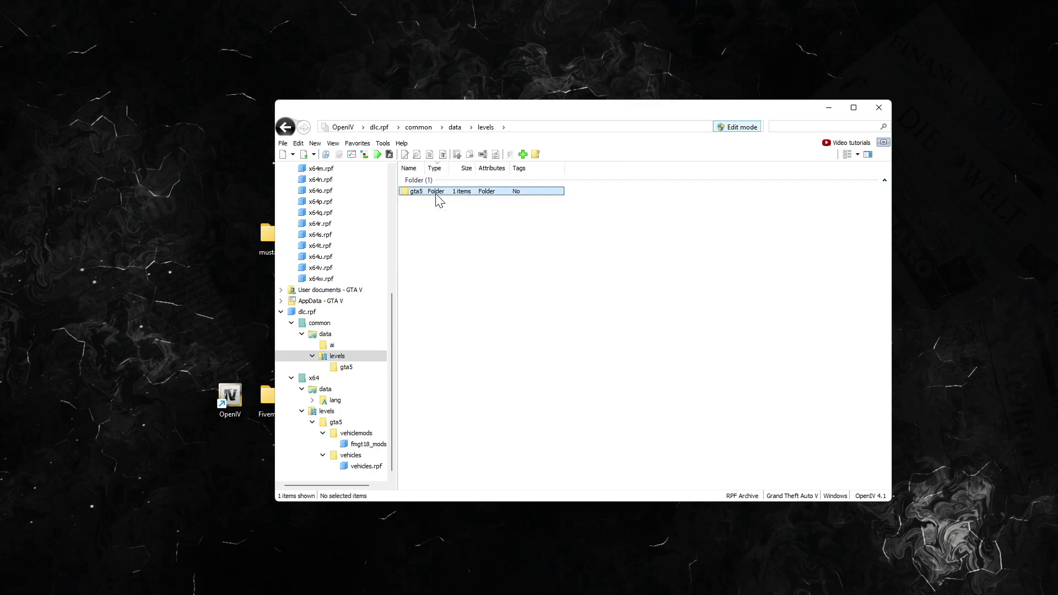
double_click(436, 193)
click(435, 194)
Return to common > data and review the handling, dlctext, carvariations and carcols meta files
key(BackSpace)
key(BackSpace)
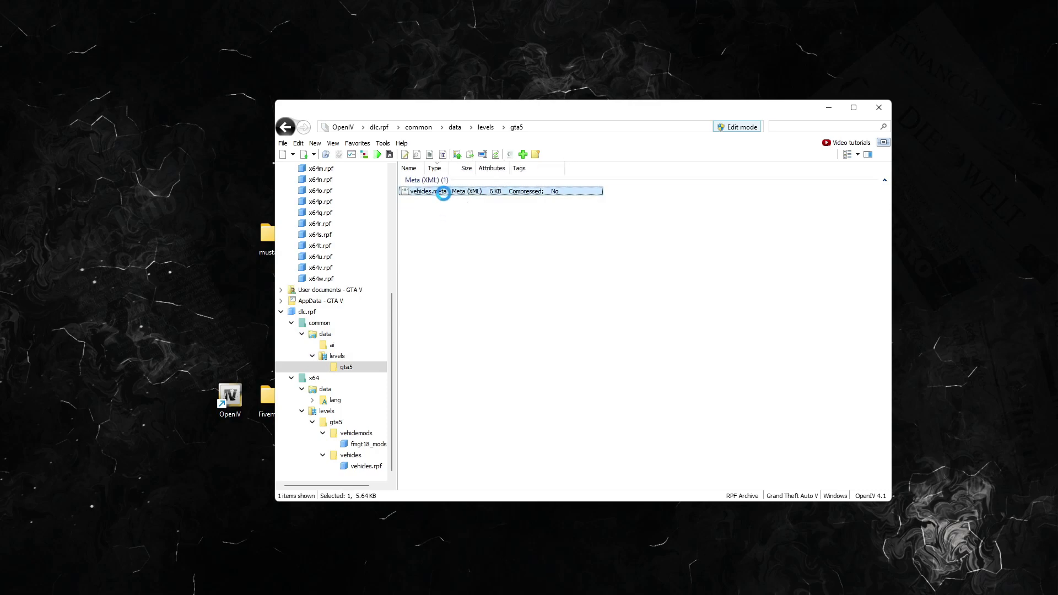
drag(456, 308, 436, 236)
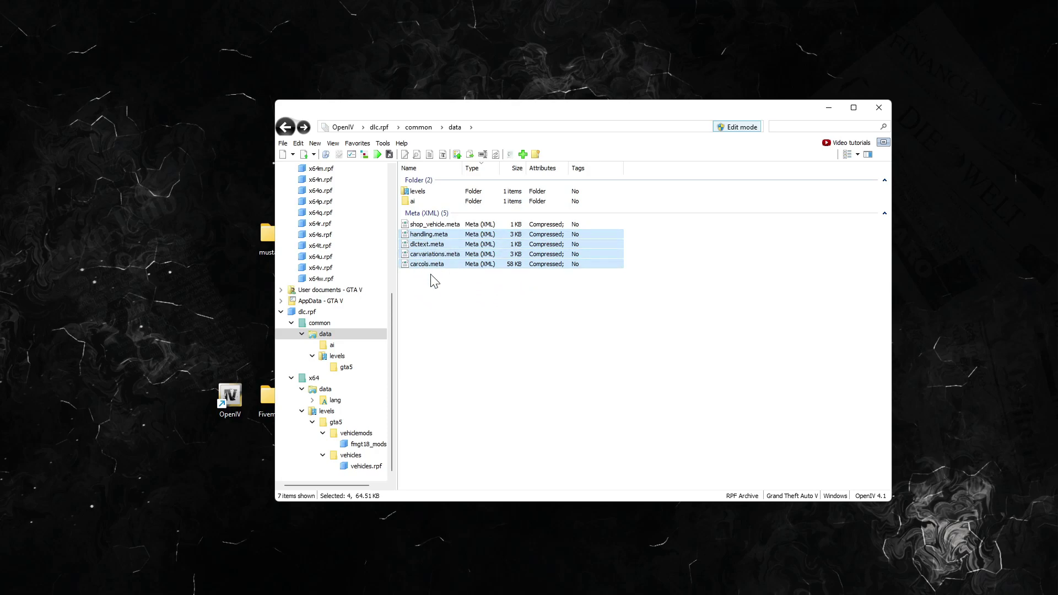
click(433, 307)
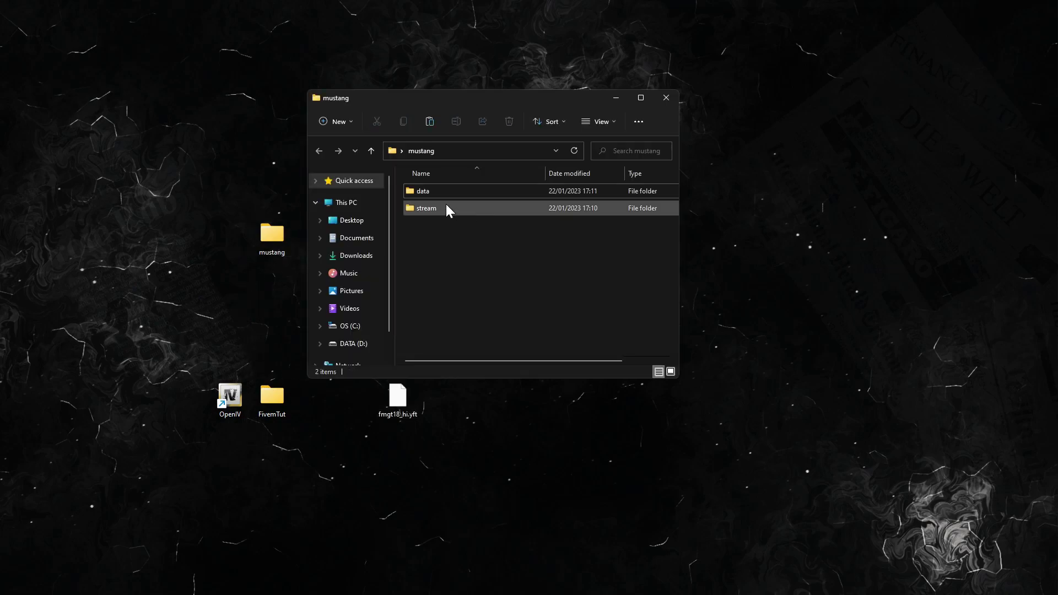
Move fmgt18.yft, fmgt18.ytd and fmgt18_hi.yft from the desktop into mustang's stream folder, and return to the mustang folder
double_click(445, 205)
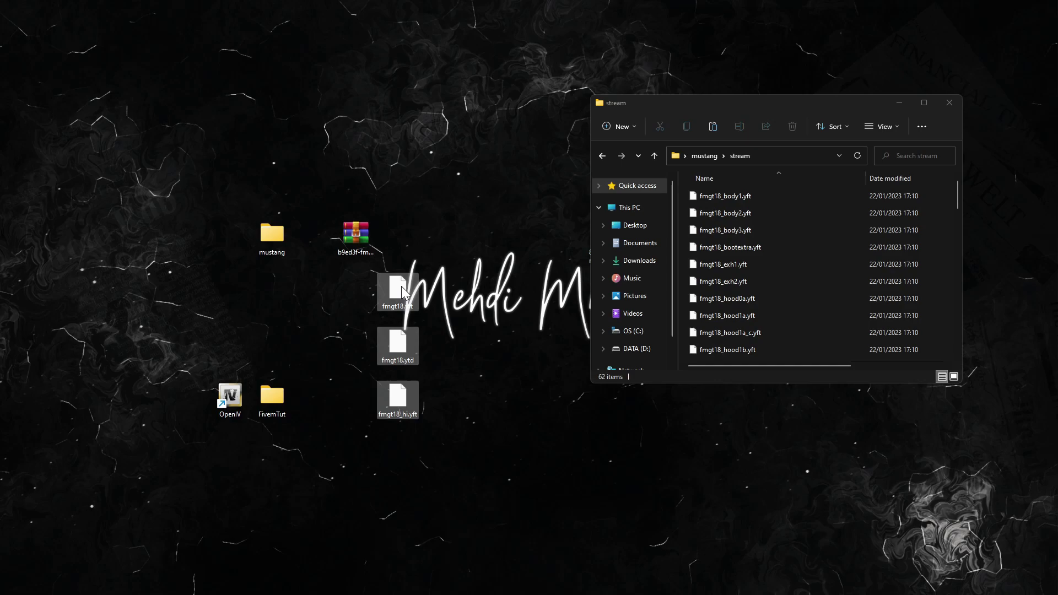
drag(401, 286, 907, 229)
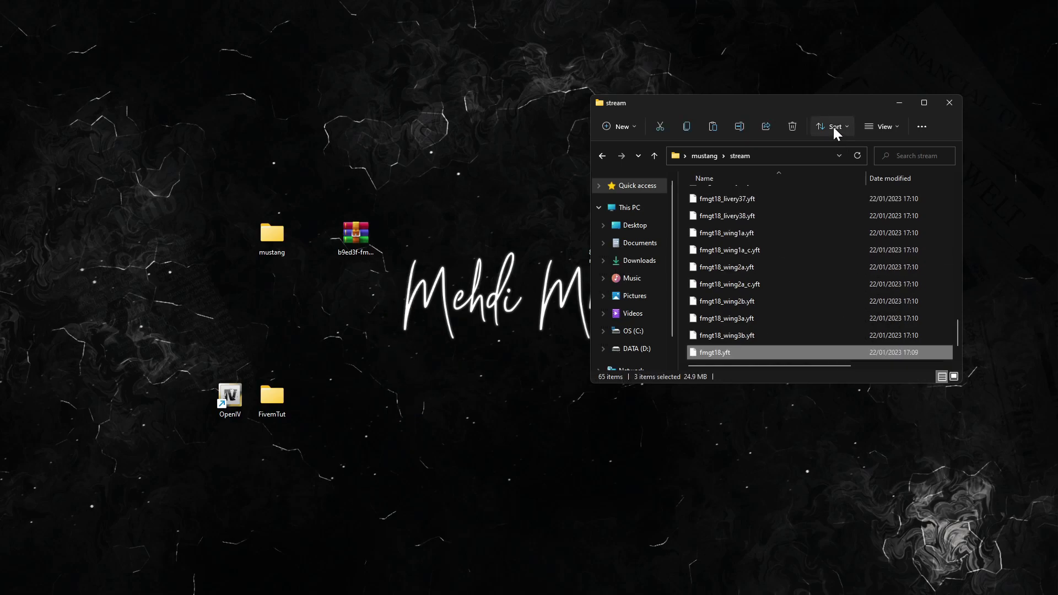
scroll(860, 216, up, 15)
key(alt+Left)
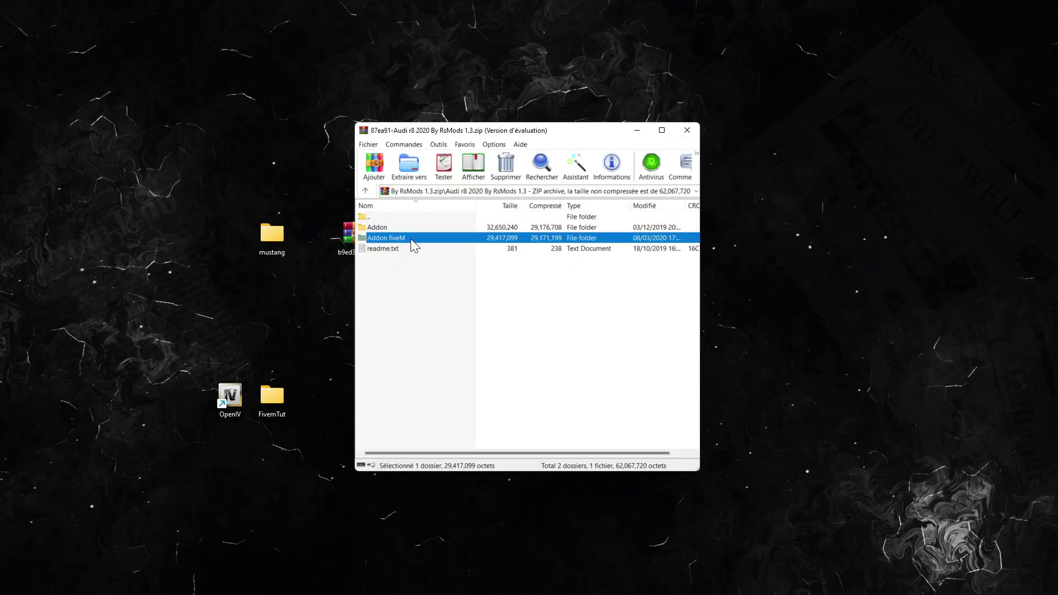
Inspect the r820 folder under Addon fiveM in the Audi r8 2020 archive, copy it, and minimize the archive
double_click(411, 239)
double_click(403, 226)
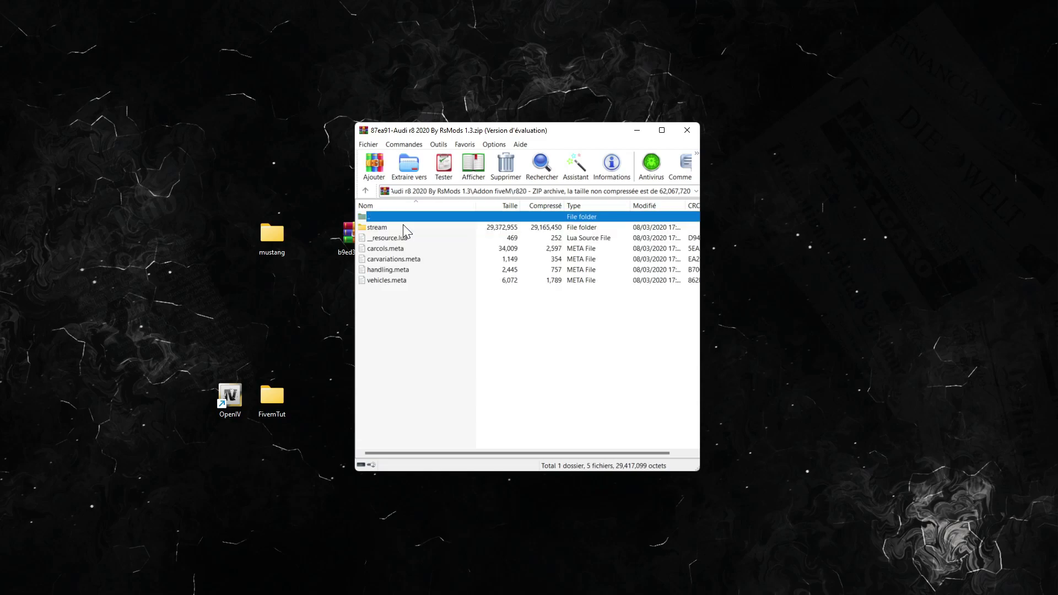
key(BackSpace)
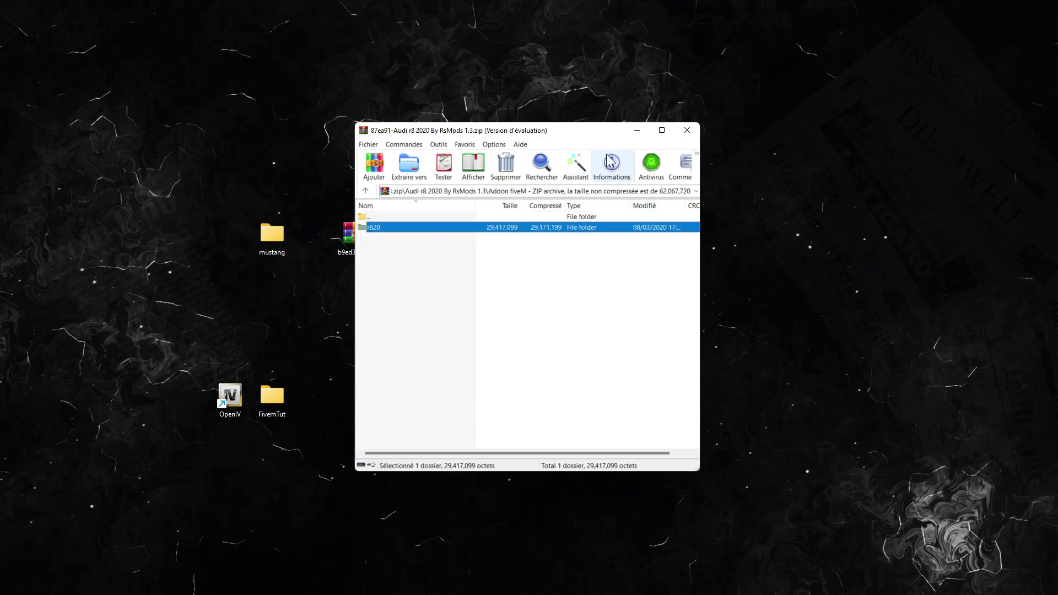
click(637, 131)
Paste the r820 folder into [Vehicles] under FivemTut > the_files > resources
double_click(276, 399)
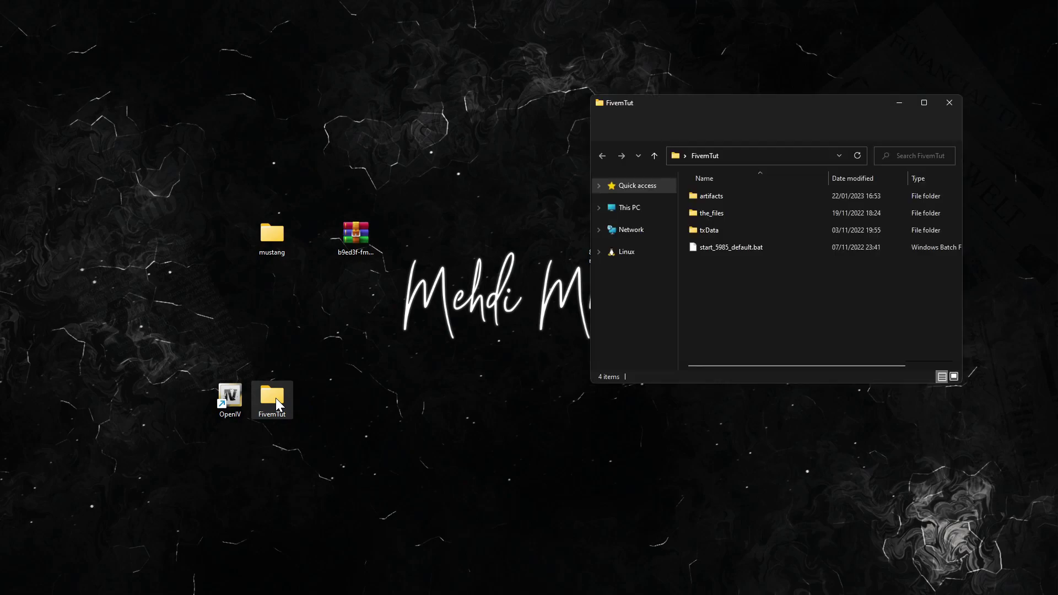
drag(683, 108, 373, 100)
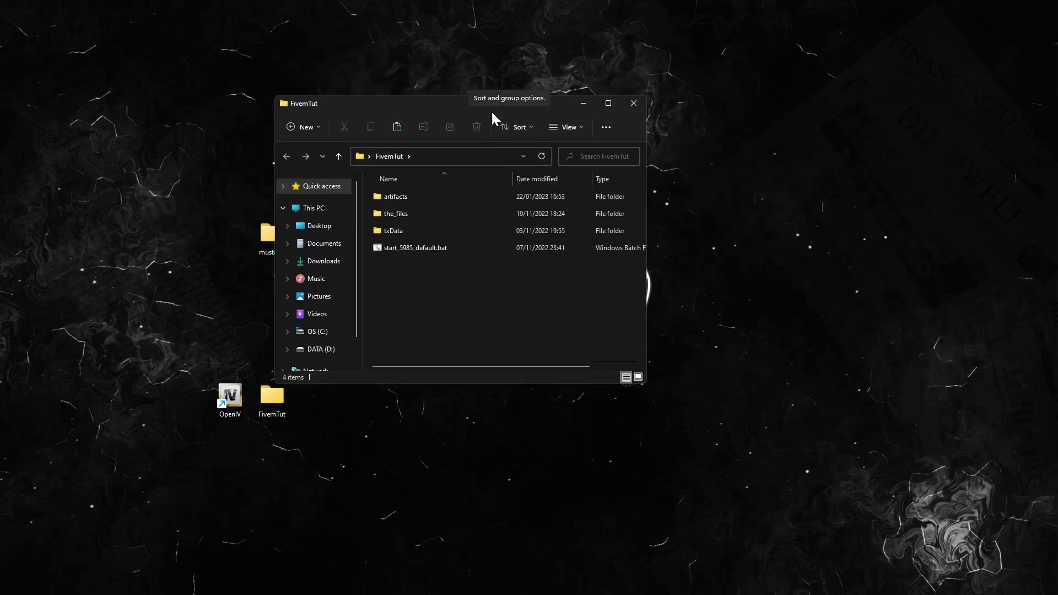
double_click(405, 213)
double_click(413, 213)
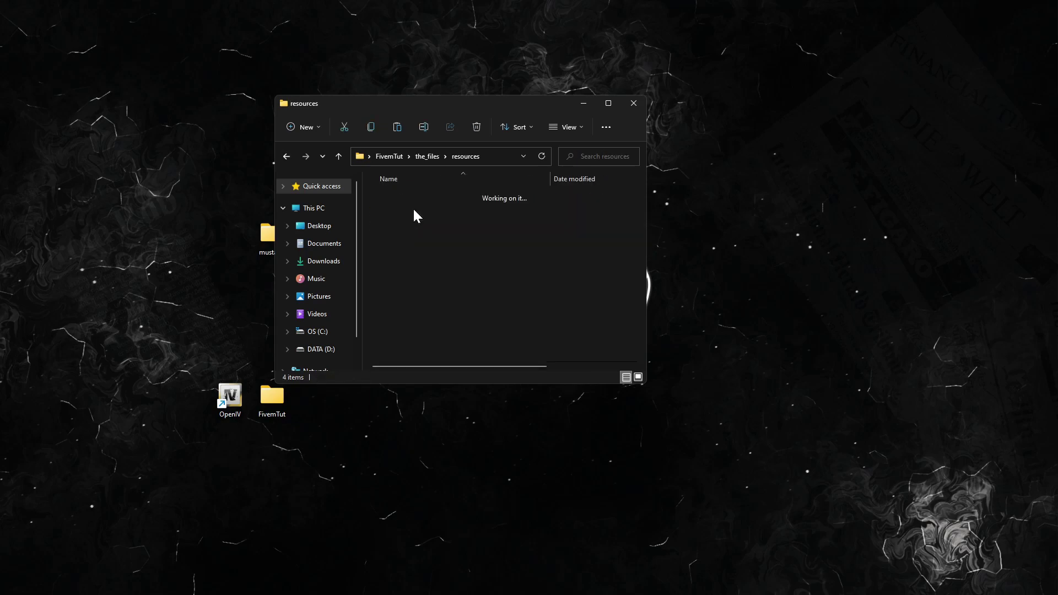
double_click(404, 248)
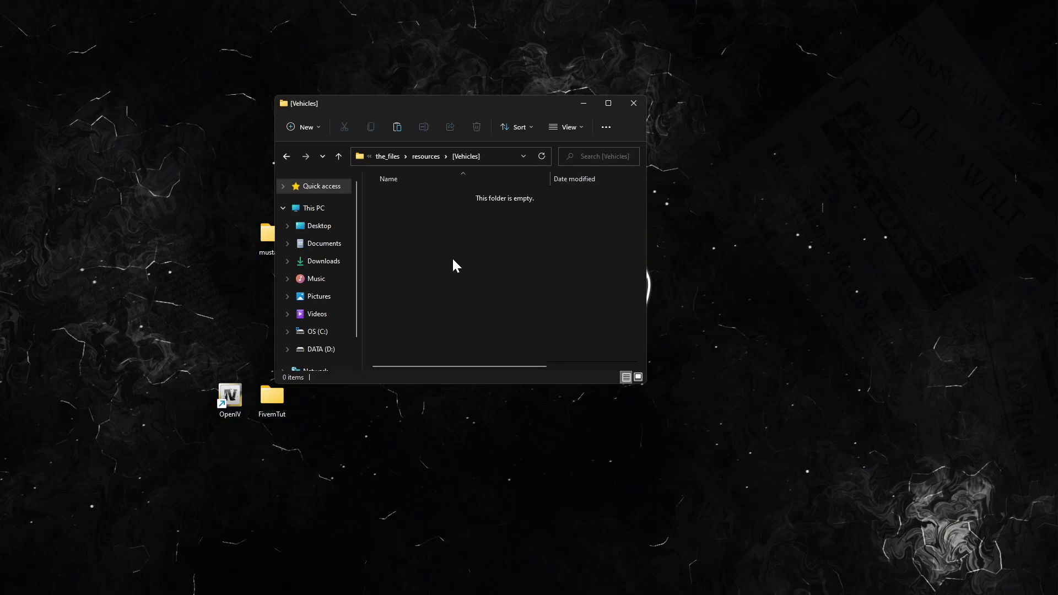
key(ctrl+v)
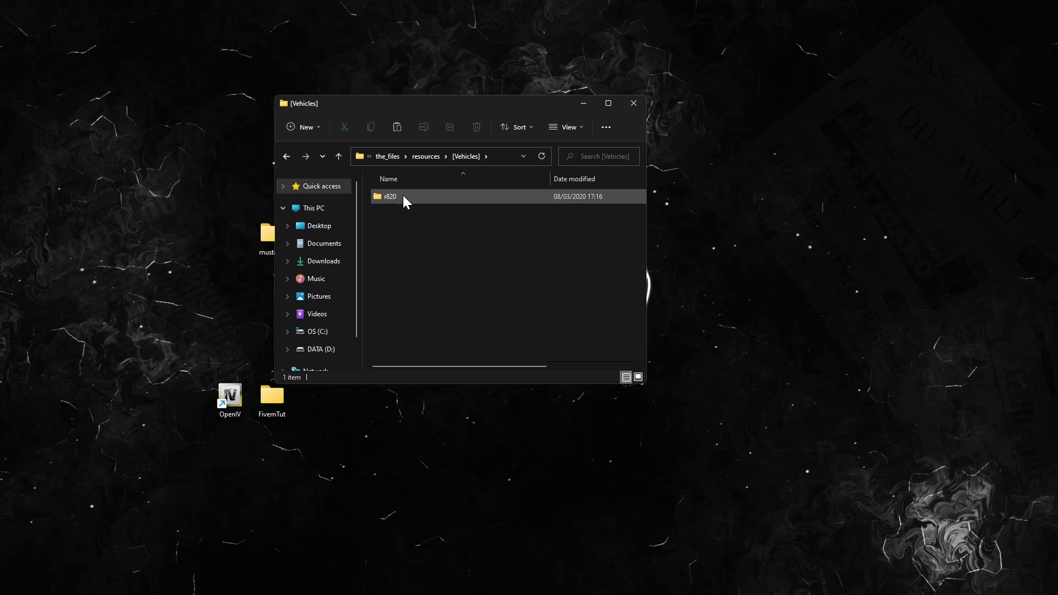
Review the r820 resource files and copy __resource.lua into the mustang folder
double_click(402, 197)
click(415, 219)
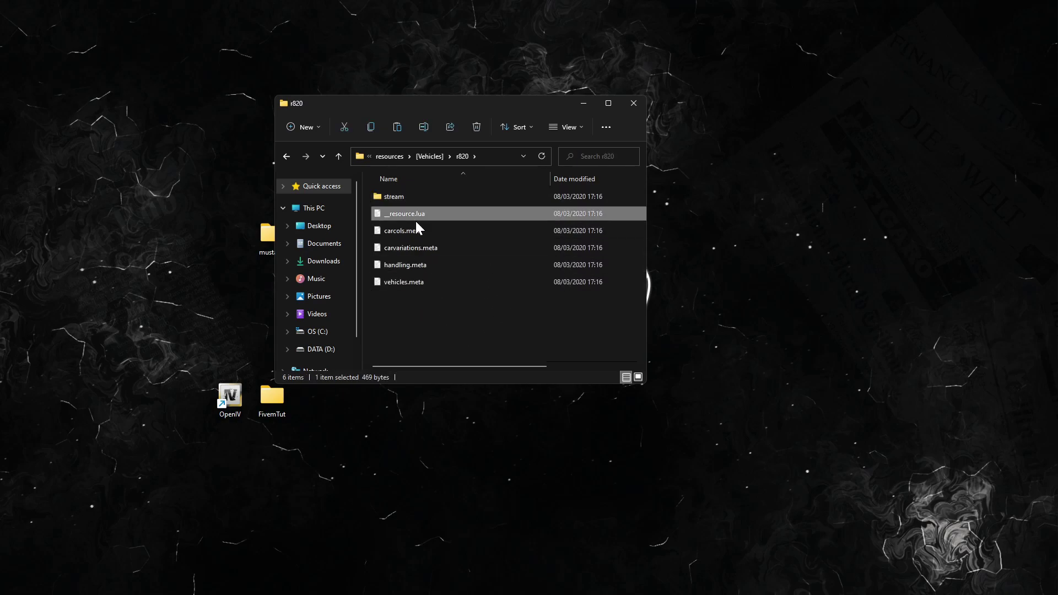
click(417, 267)
click(418, 282)
click(407, 214)
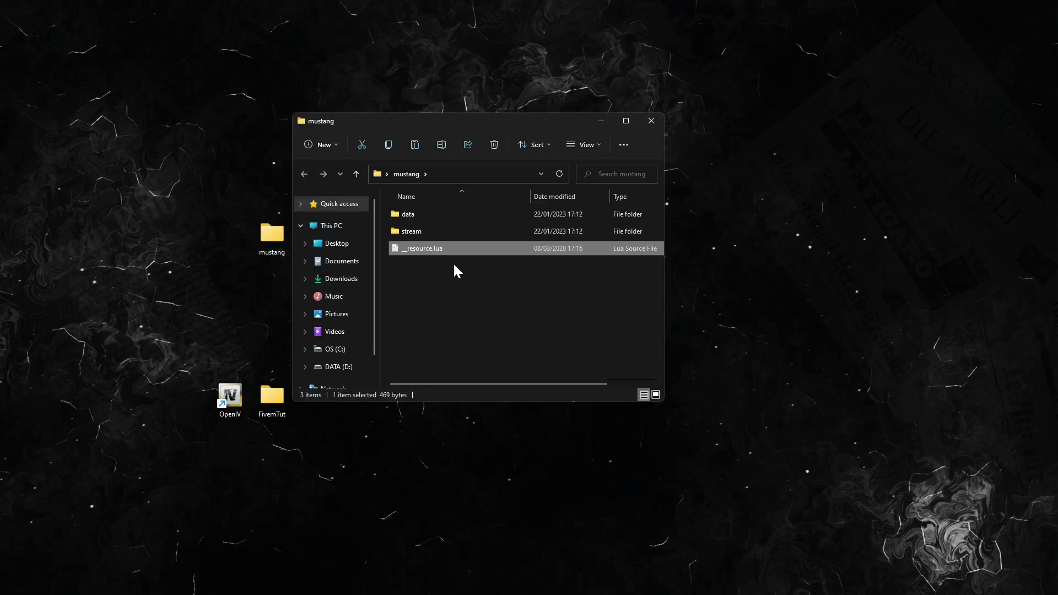
Move the carcols, carvariations, handling and vehicles meta files from data into the mustang folder, and delete the data folder
double_click(419, 217)
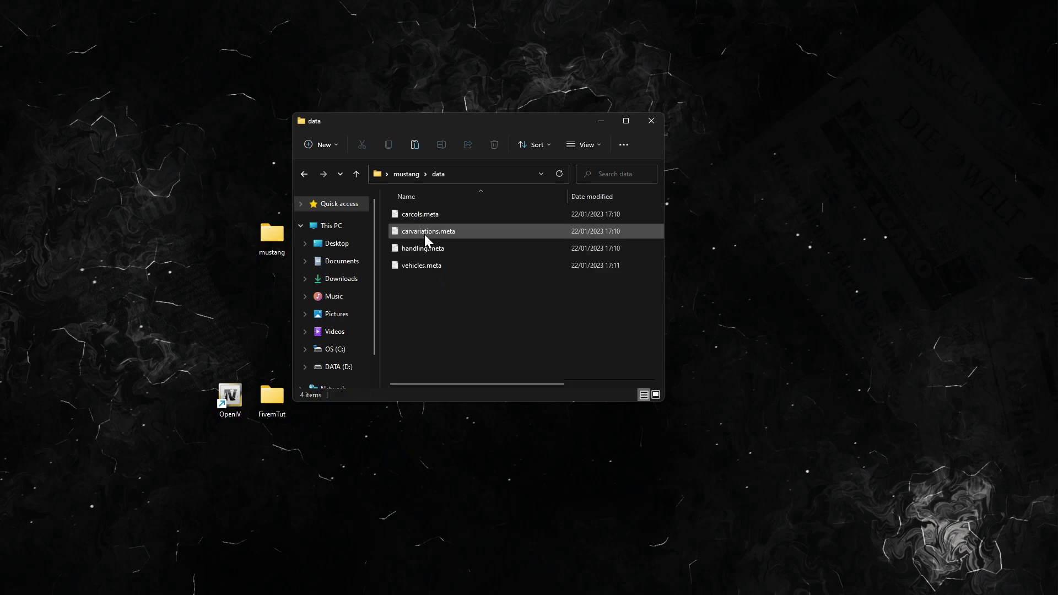
key(ctrl+a)
key(ctrl+x)
key(alt+Up)
key(ctrl+v)
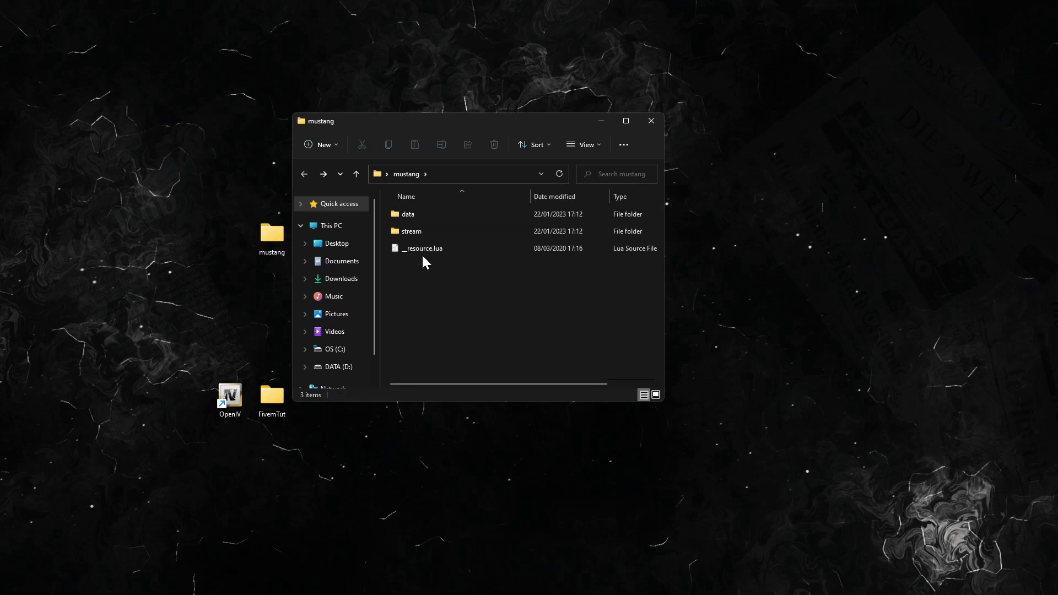
click(419, 217)
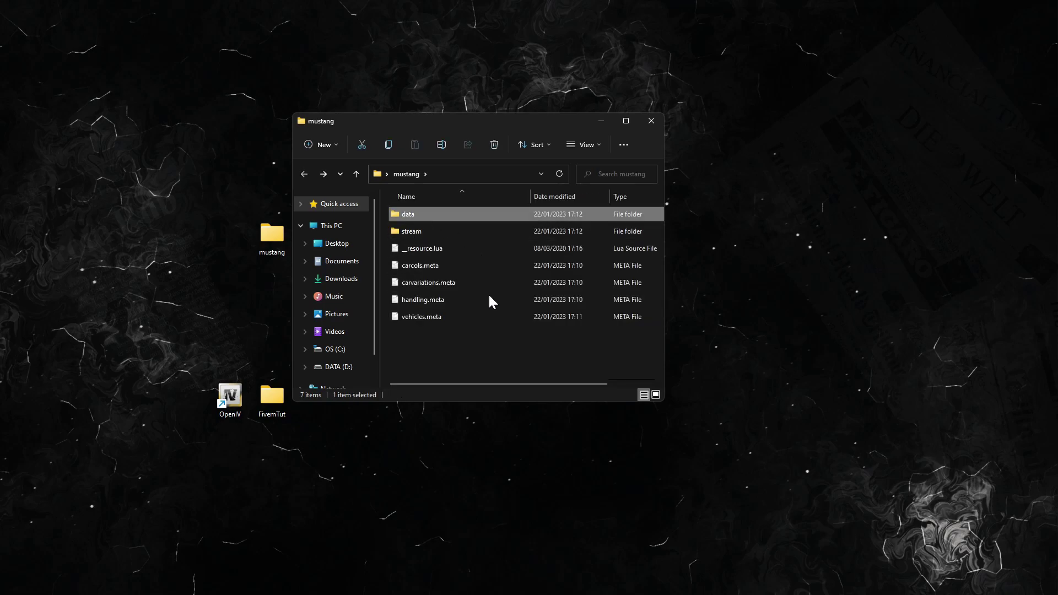
key(Delete)
Copy the mustang folder into [Vehicles] under FivemTut > the_files > resources
key(alt+Up)
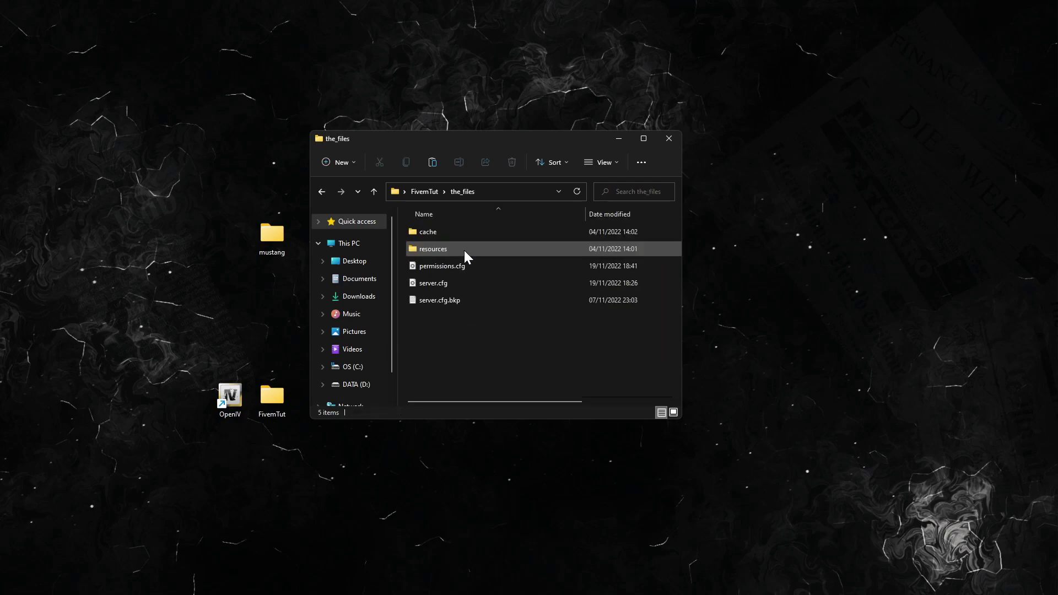
double_click(448, 251)
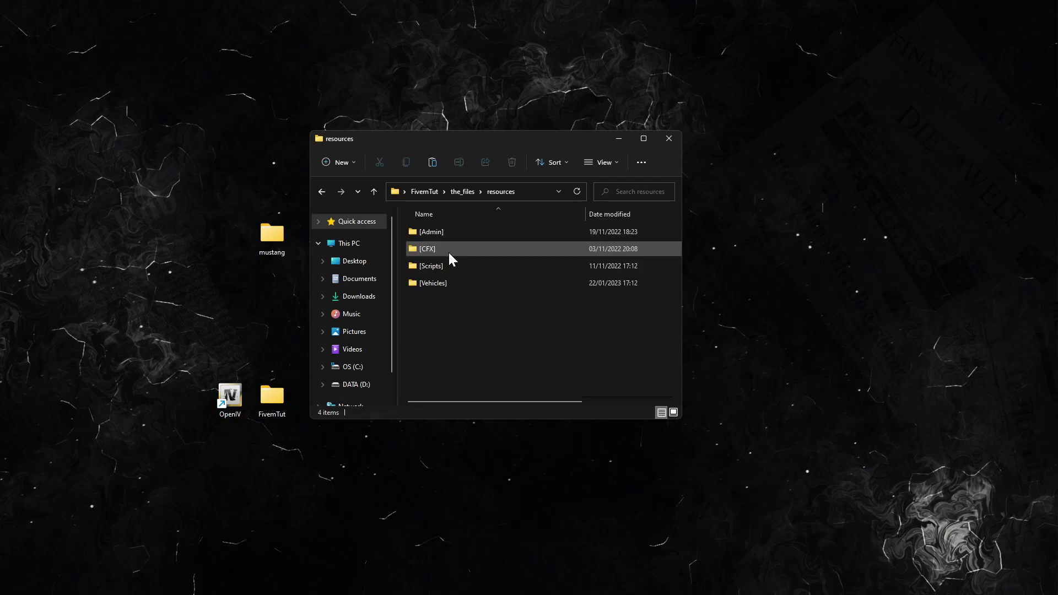
double_click(449, 283)
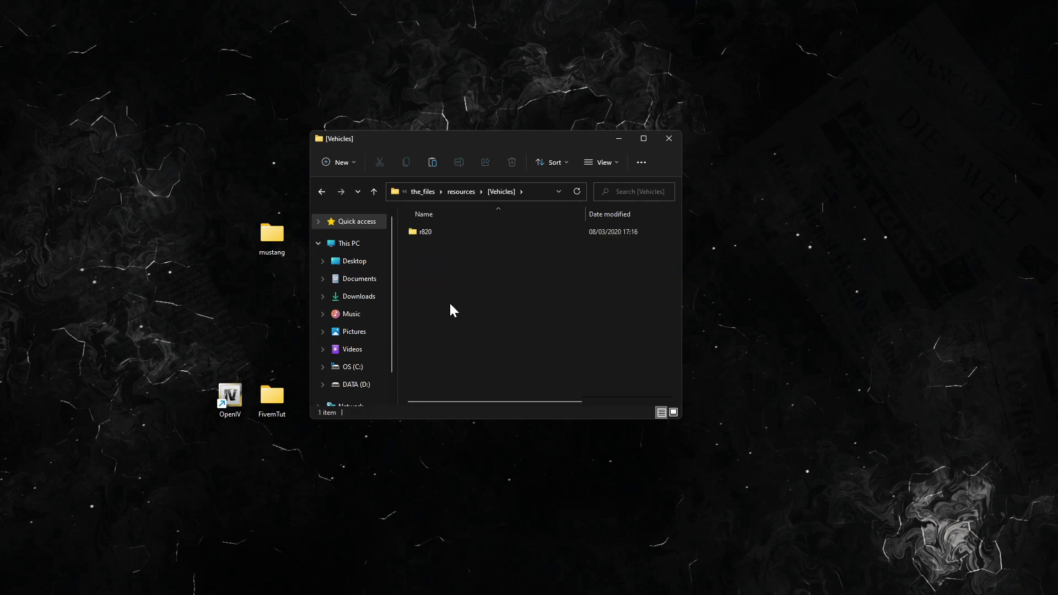
key(ctrl+v)
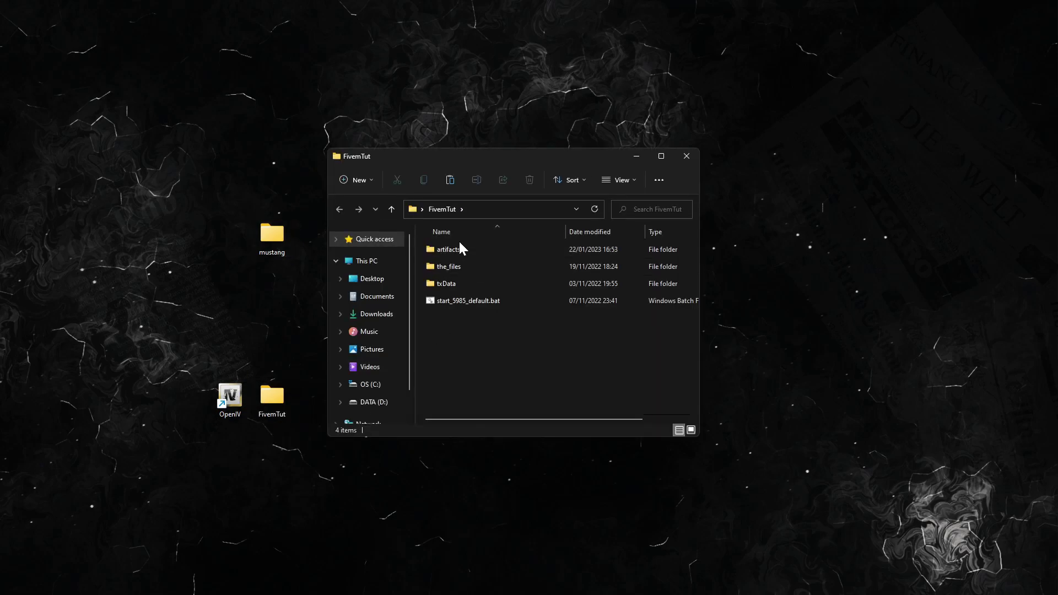
Locate FXServer.exe in the artifacts folder and return to the FivemTut folder
double_click(460, 249)
scroll(472, 305, down, 15)
scroll(472, 305, down, 2)
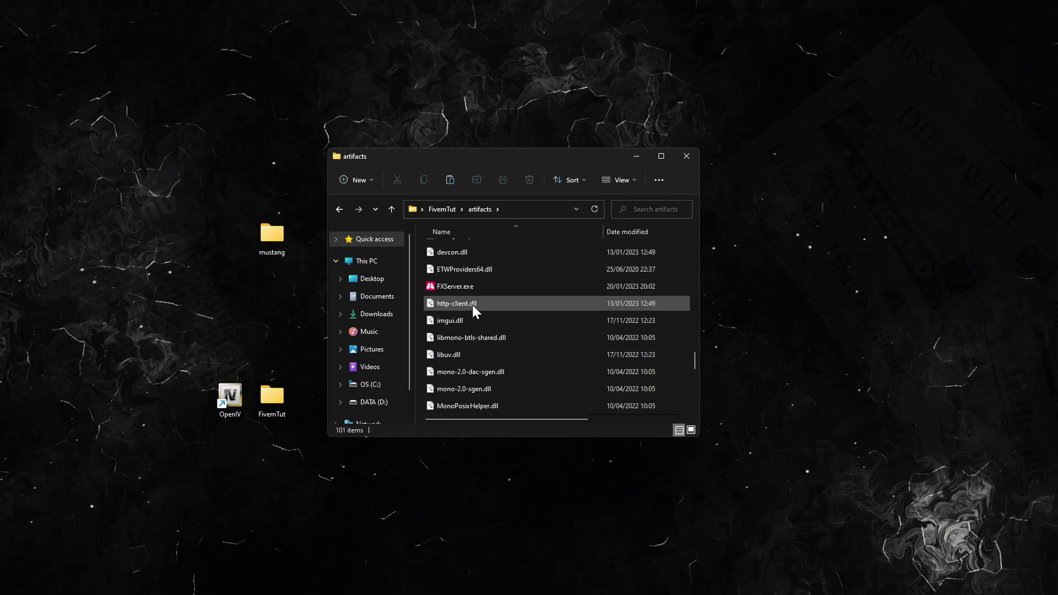
click(466, 285)
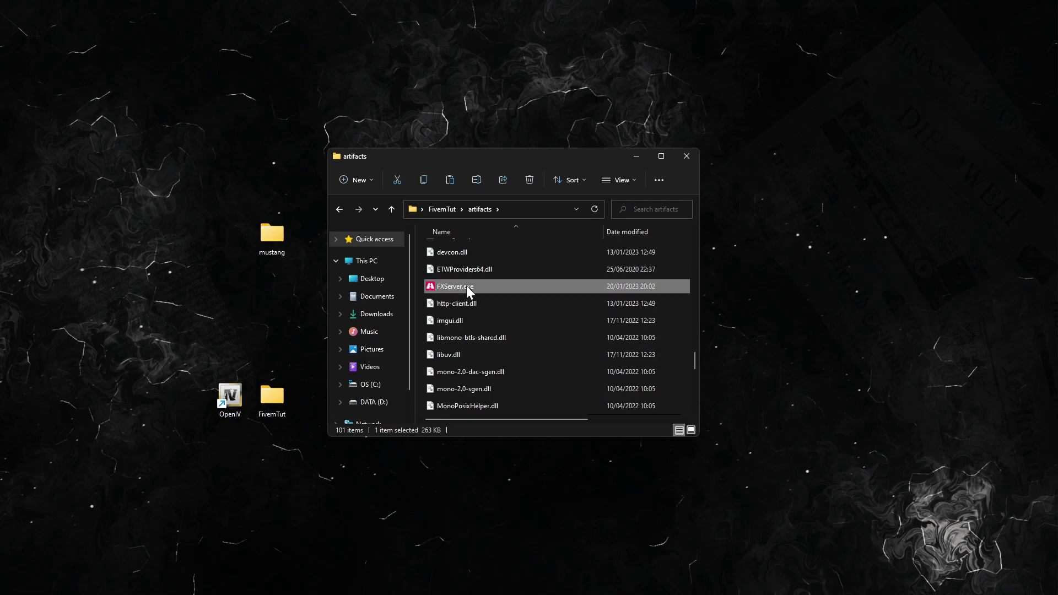
key(alt+Left)
Start the server with start_5985_default.bat and review the console output for the mustang and r820 resources
click(455, 301)
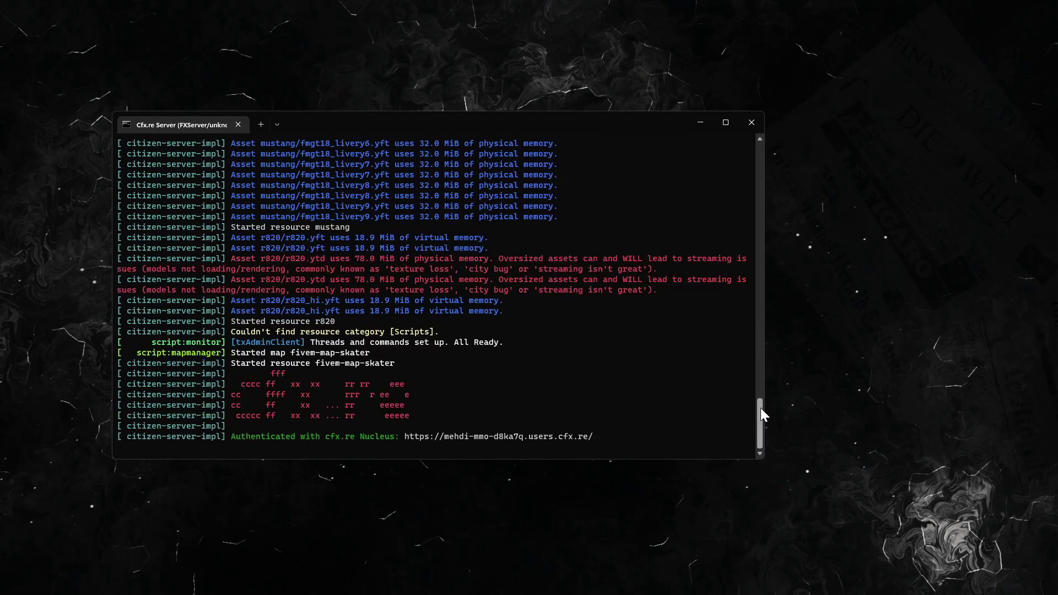
drag(761, 411, 739, 357)
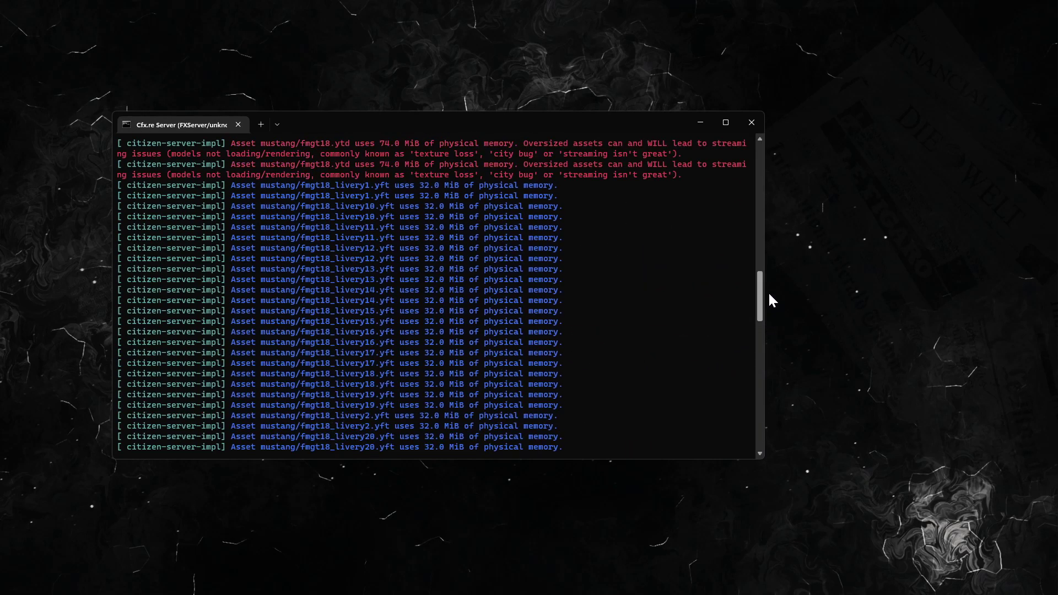
drag(770, 294, 779, 431)
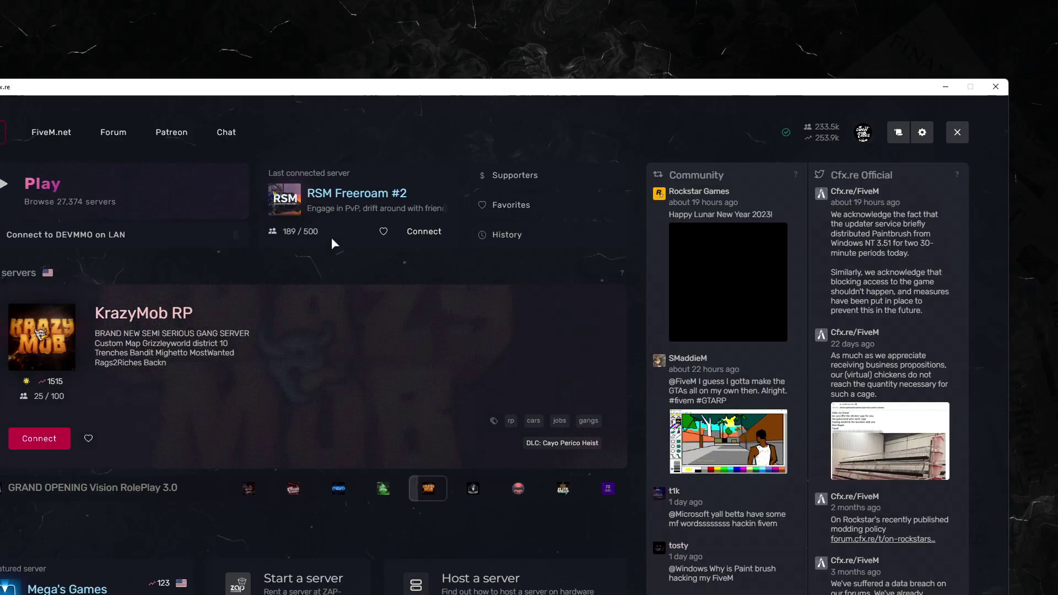
Connect the FiveM client to the local FiveM Tutorial server through its console's multiplayer launch options, and walk the character forward
drag(559, 91, 605, 12)
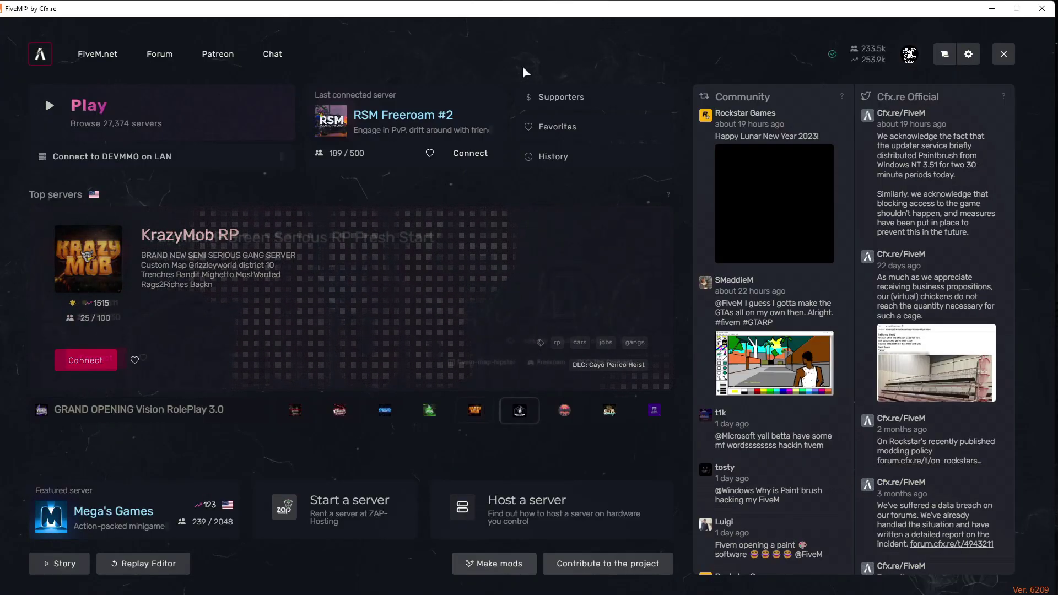
key(F8)
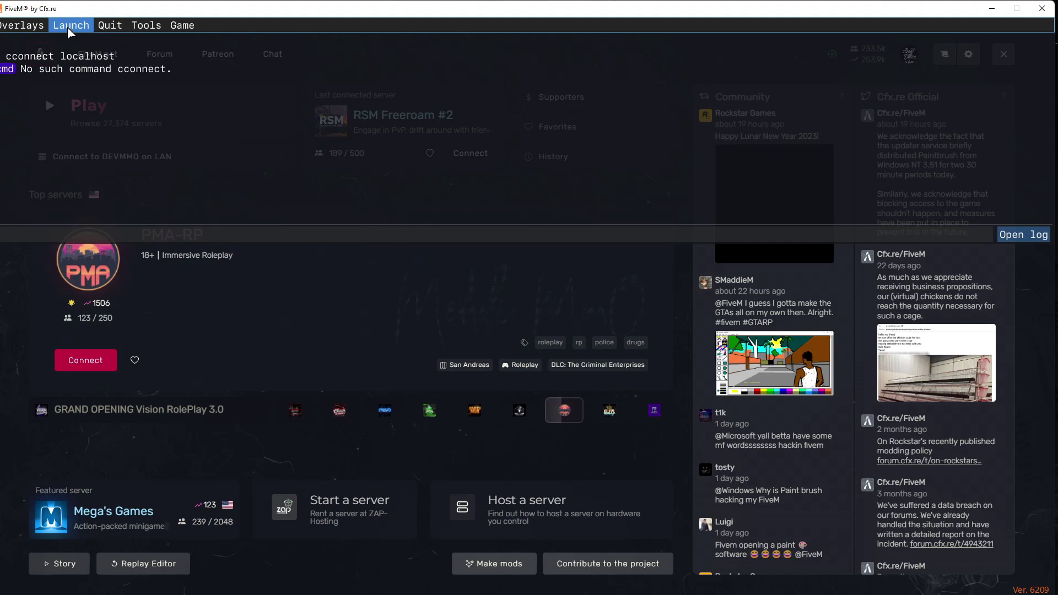
click(70, 27)
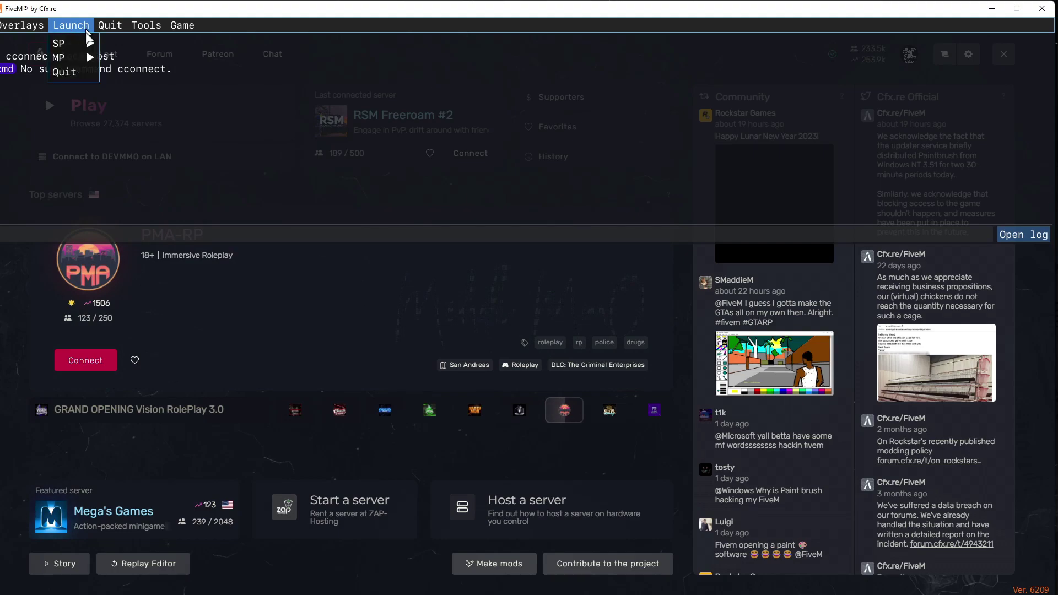
mouse_move(83, 56)
click(126, 56)
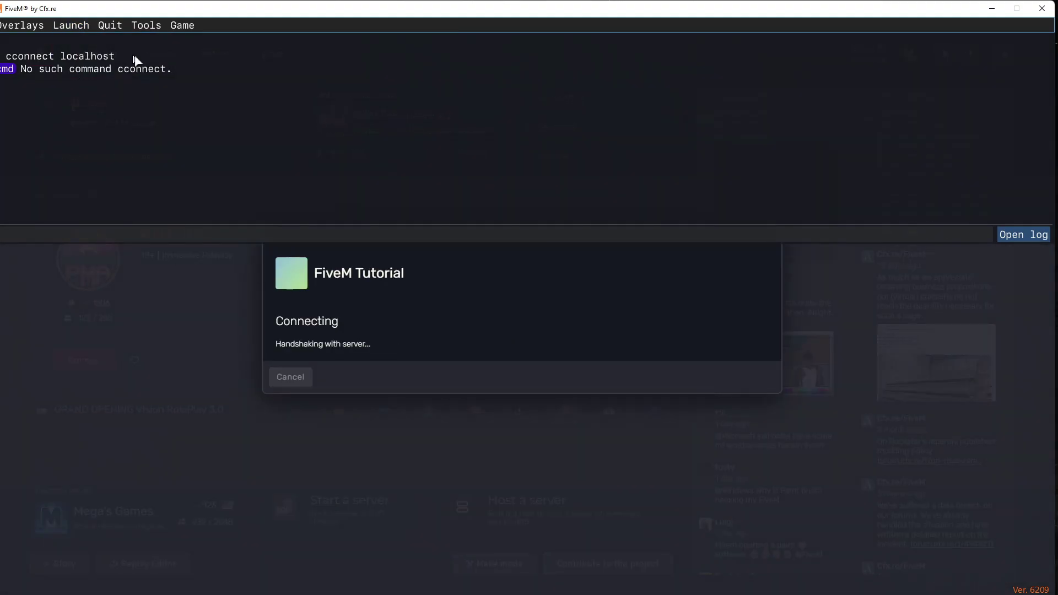
key(F8)
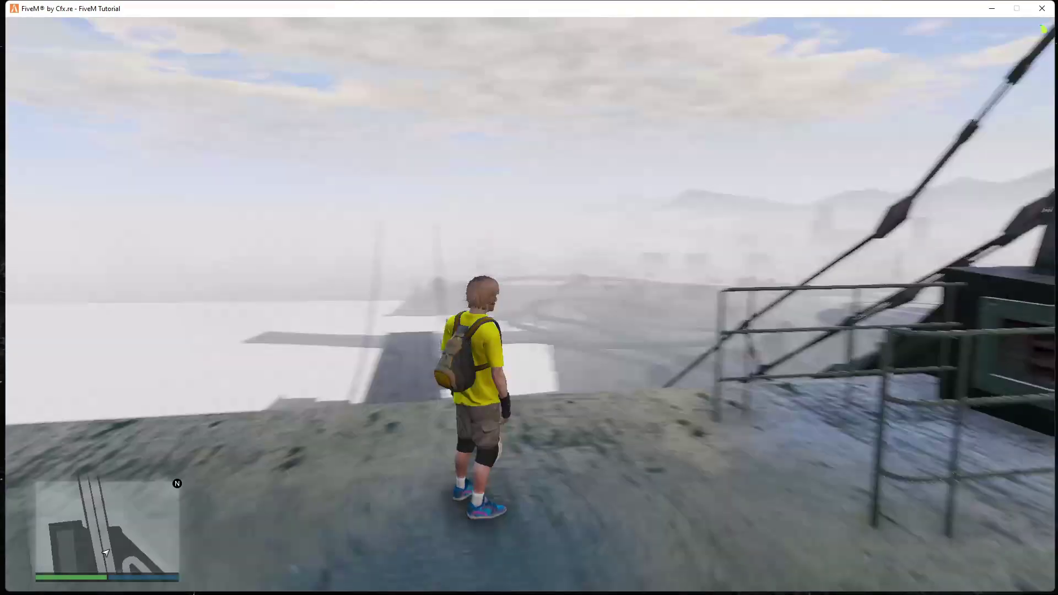
key(w)
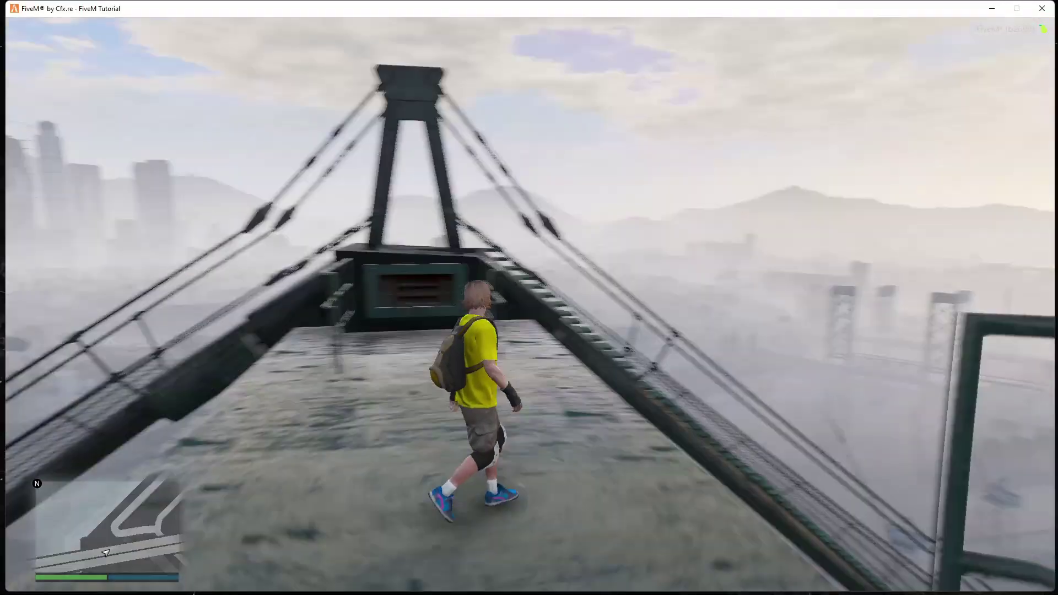
Run /tx in the game chat and bring up txAdmin's prompt for spawning a vehicle
text(t)
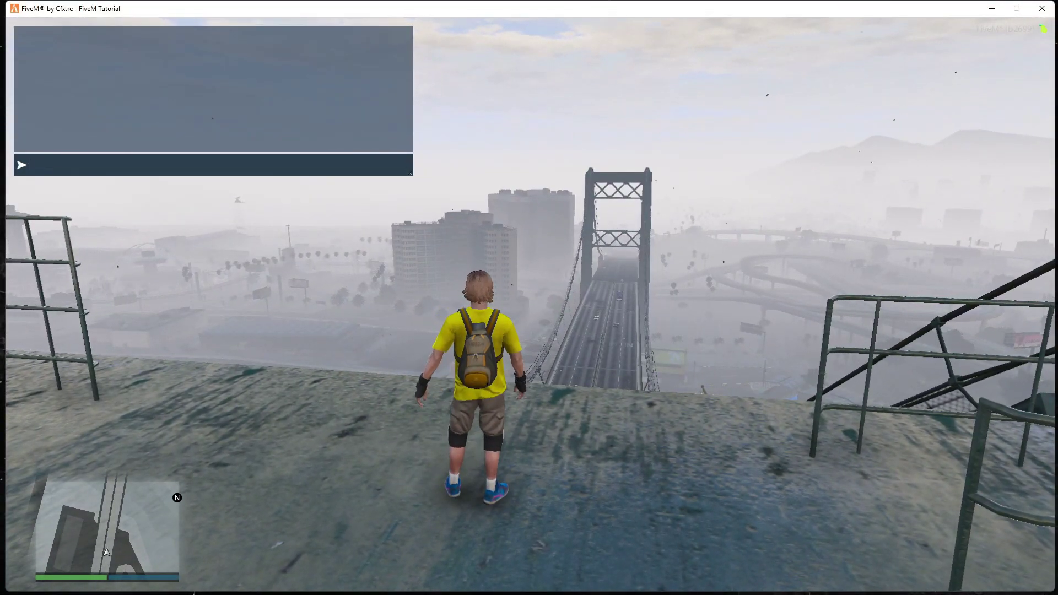
text(/tx)
key(Return)
key(Down)
key(Down)
key(Return)
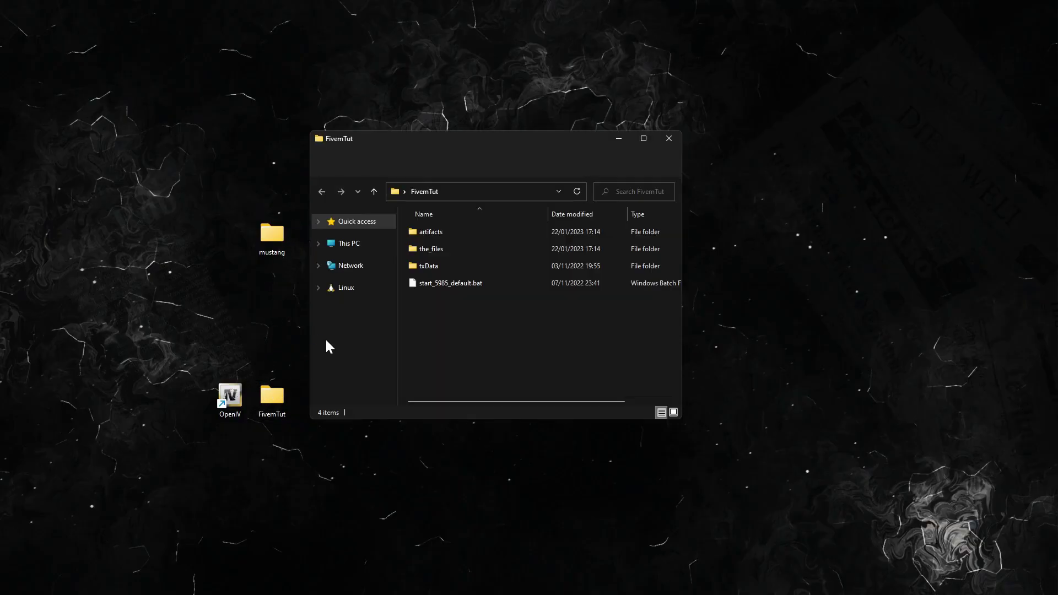
Check the model file names in the r820 resource's stream folder under the_files > resources > [Vehicles], and return to the r820 folder
double_click(431, 254)
double_click(435, 266)
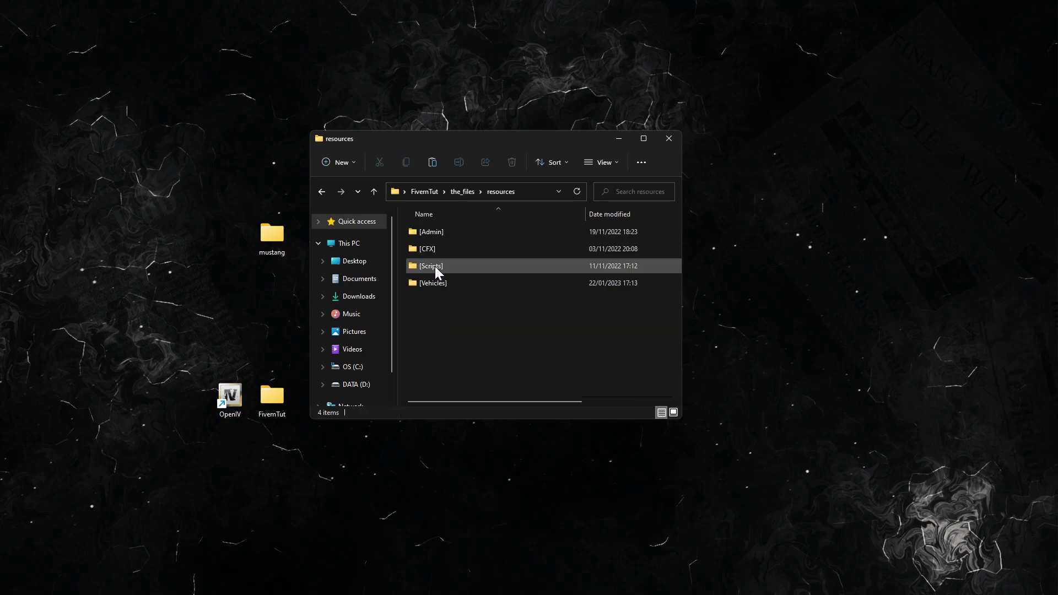
double_click(435, 277)
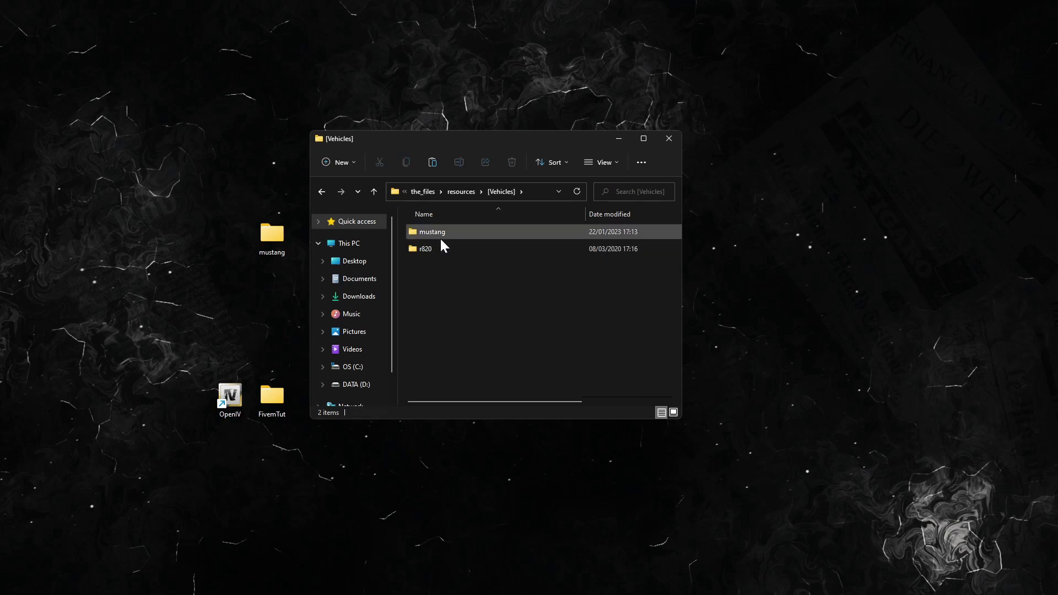
double_click(441, 243)
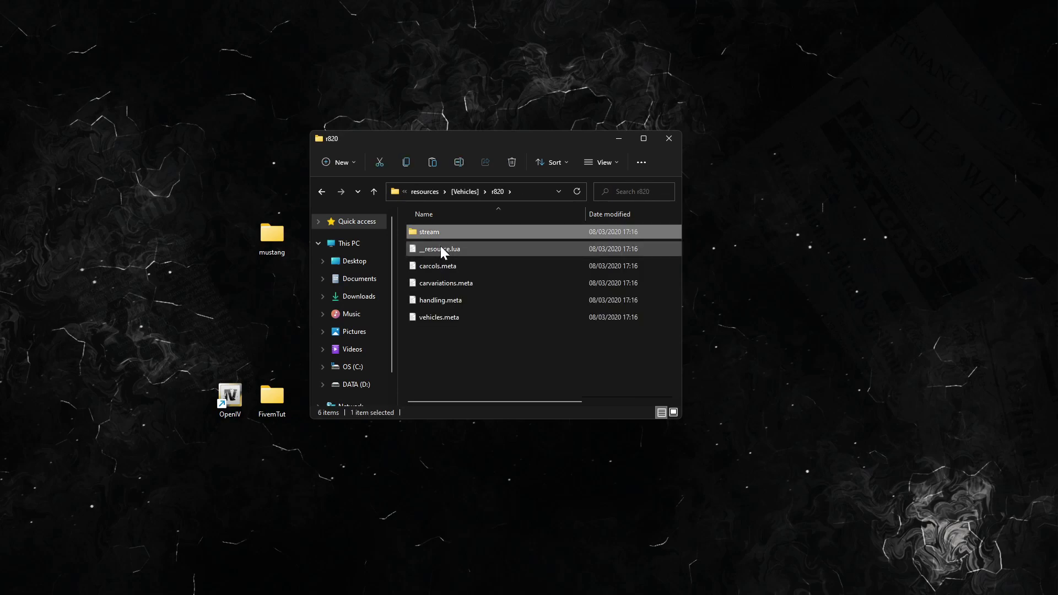
double_click(440, 233)
click(444, 242)
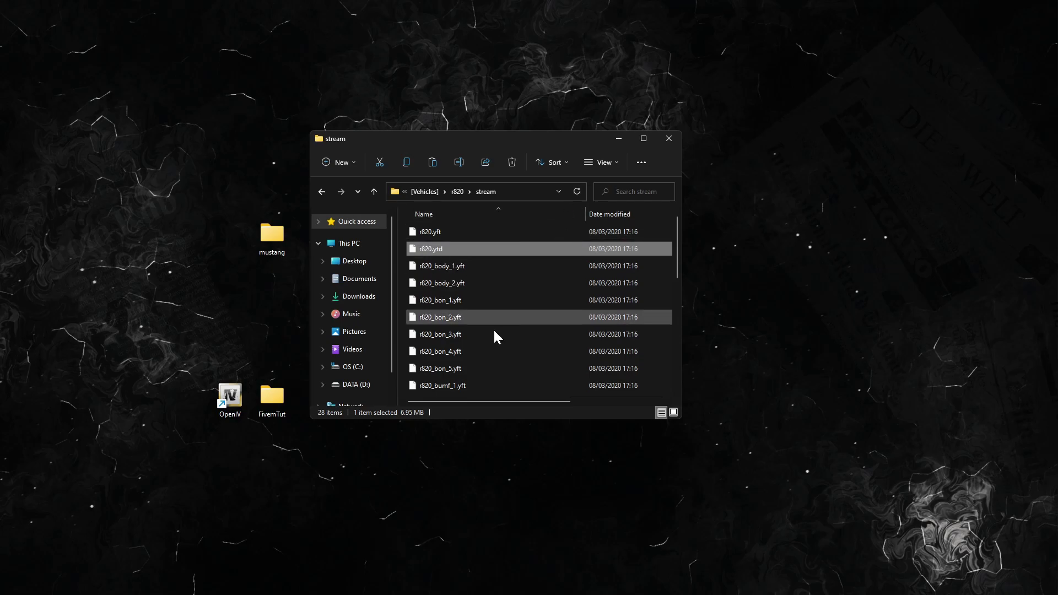
key(BackSpace)
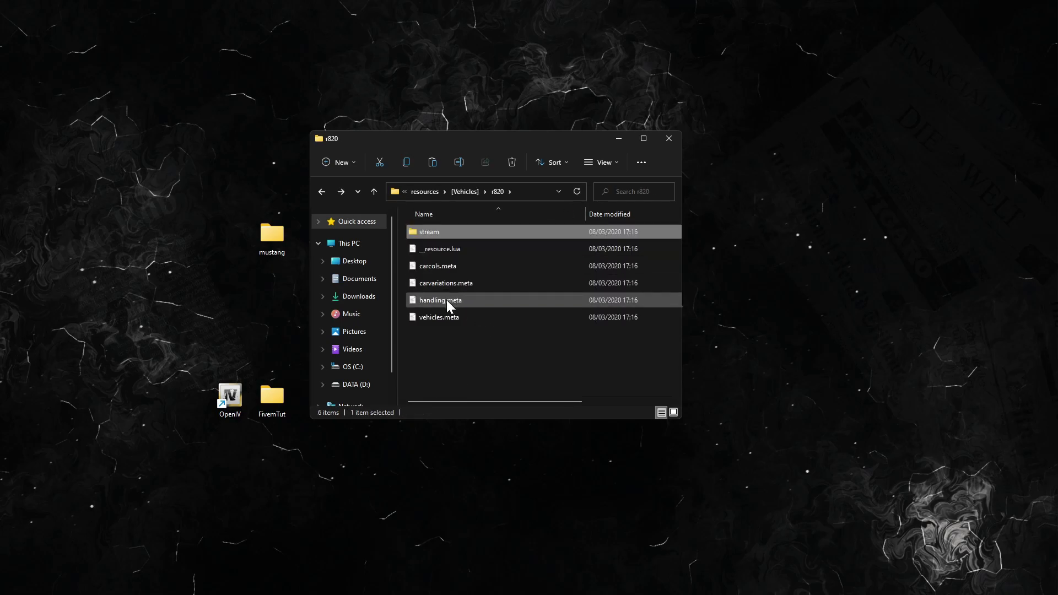
Check the modelName entry in r820's vehicles.meta and spawn the r820 vehicle in game
double_click(447, 314)
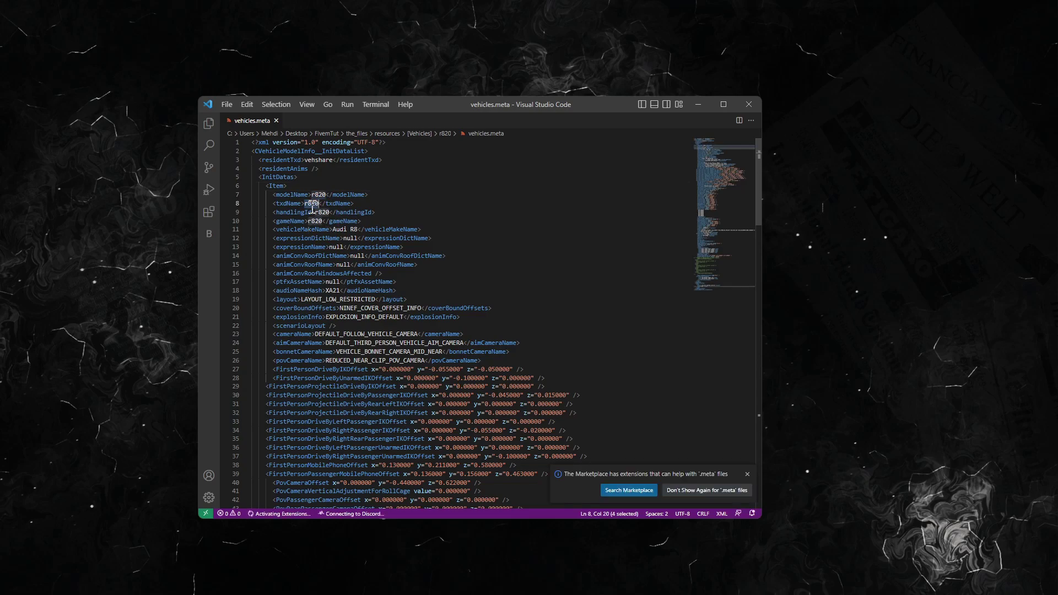
triple_click(322, 194)
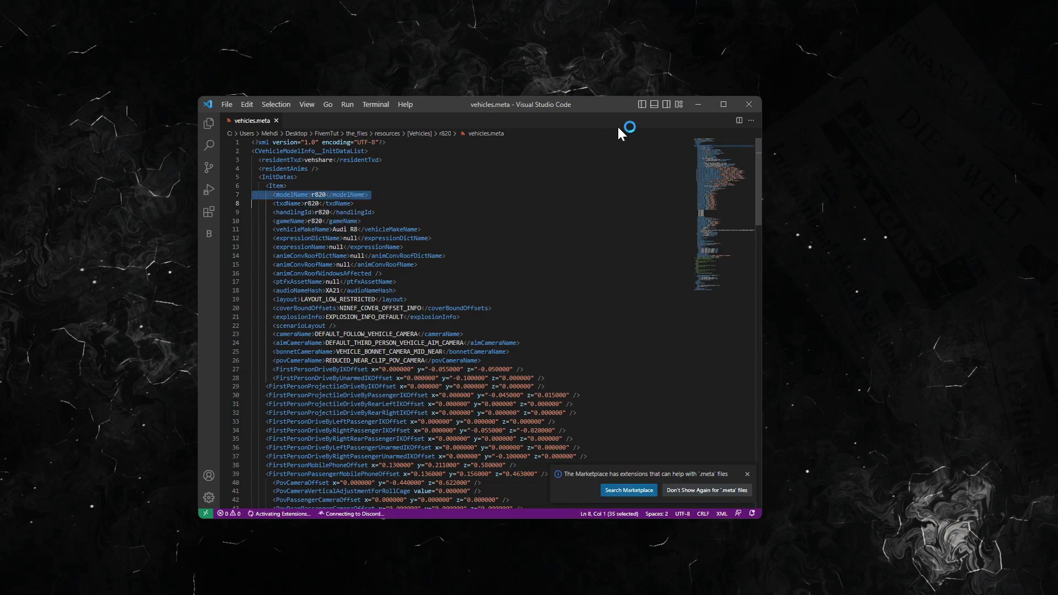
click(751, 103)
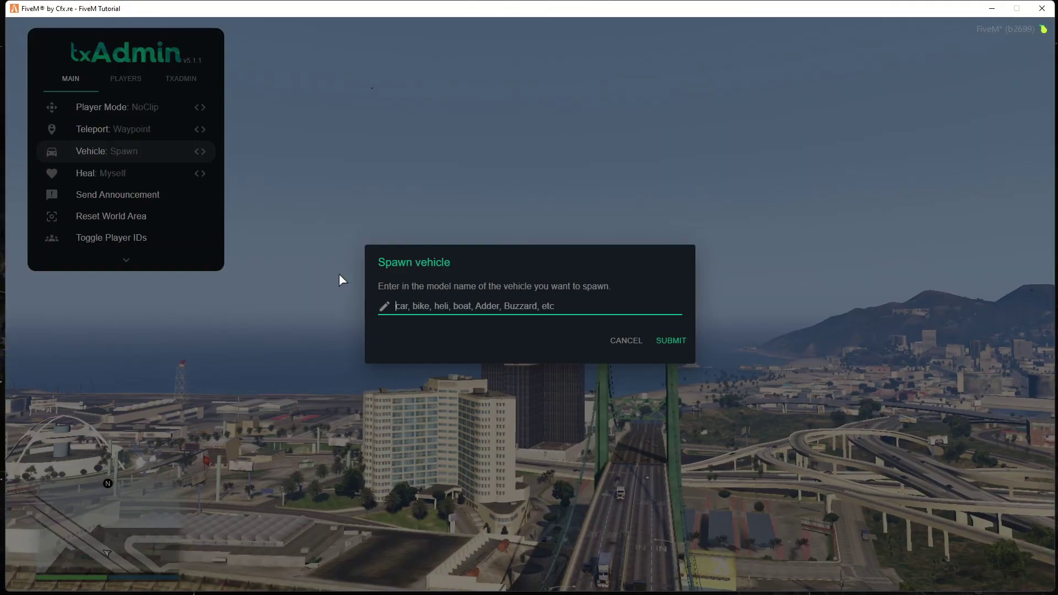
text(r820)
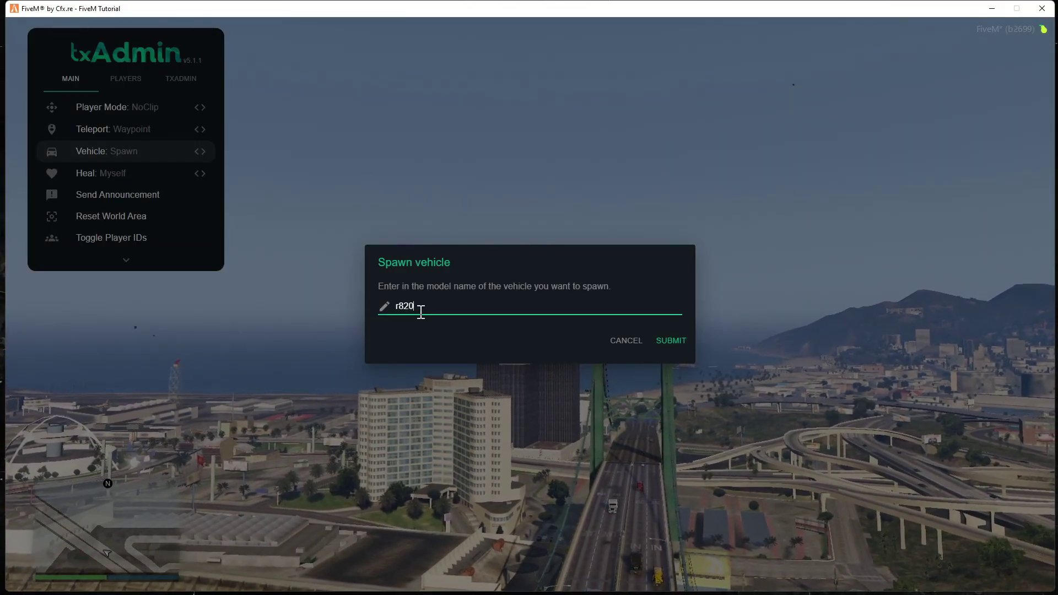
key(Return)
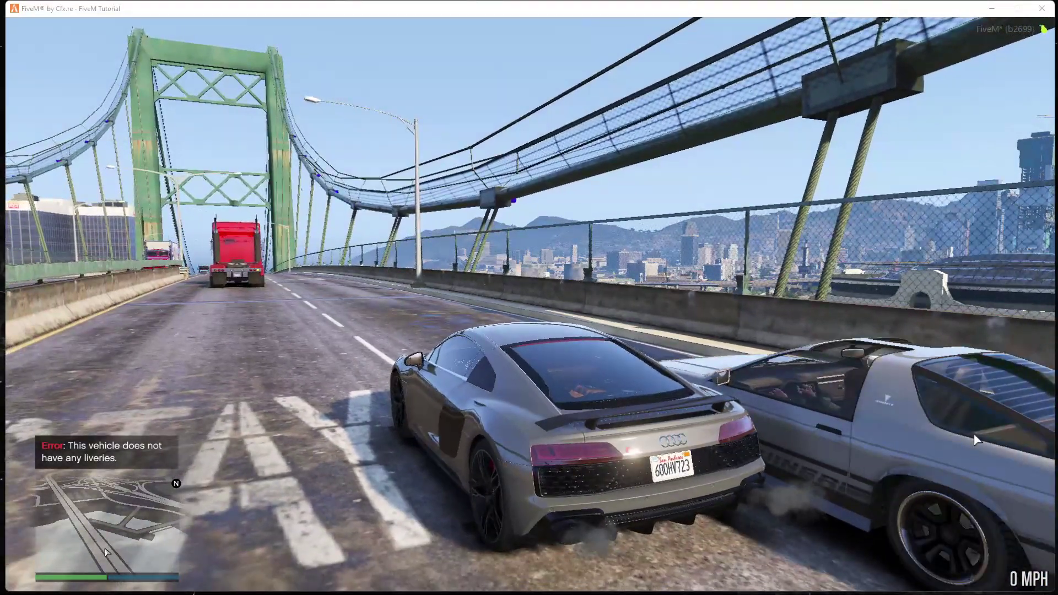
Copy the model name fmgt18 from the .ytd file in the mustang resource's stream folder and return to the game
key(alt+Tab)
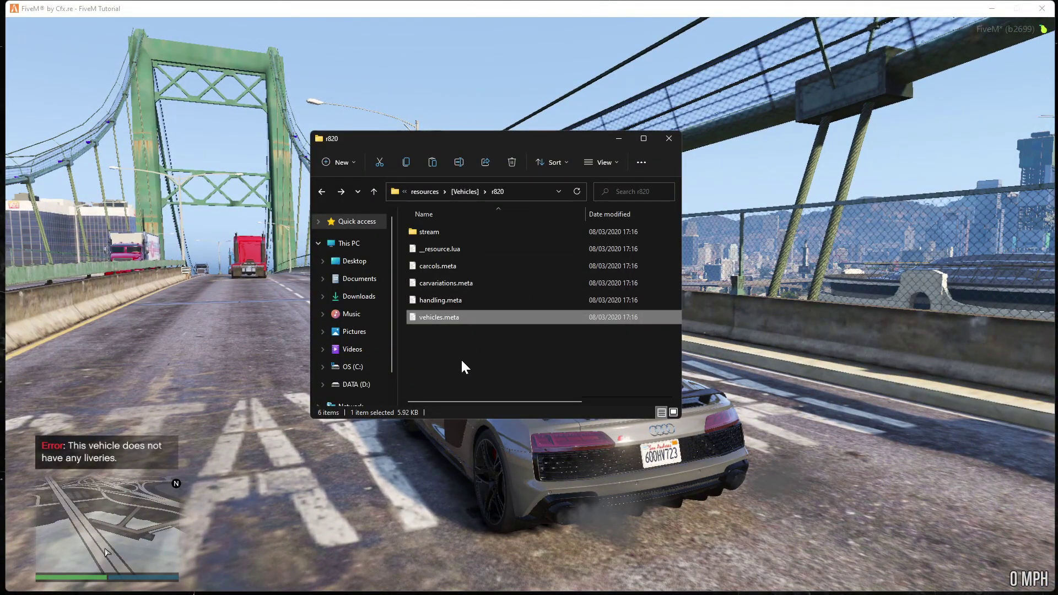
key(alt+Left)
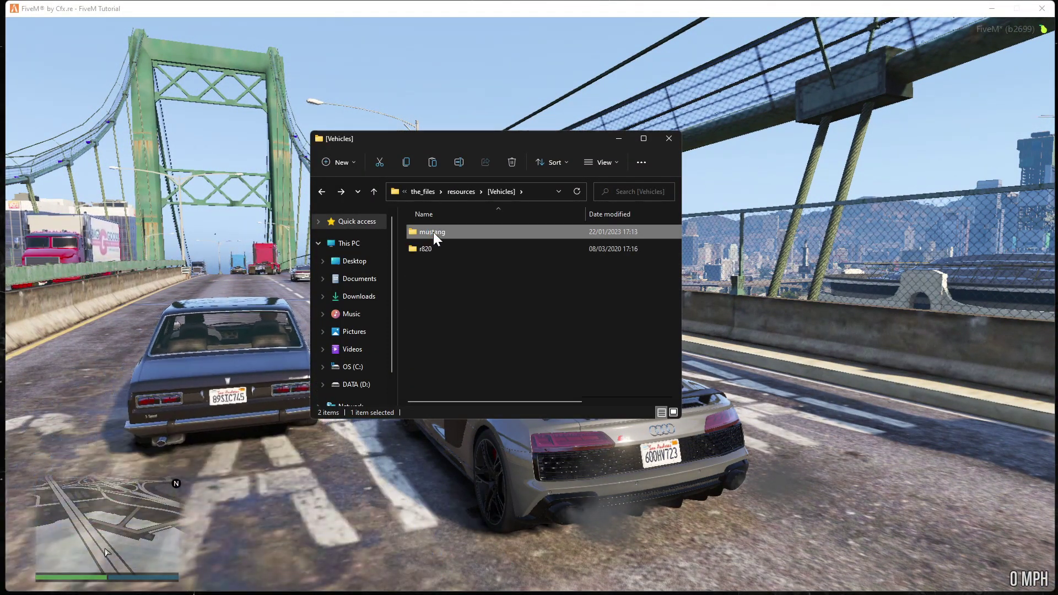
double_click(433, 233)
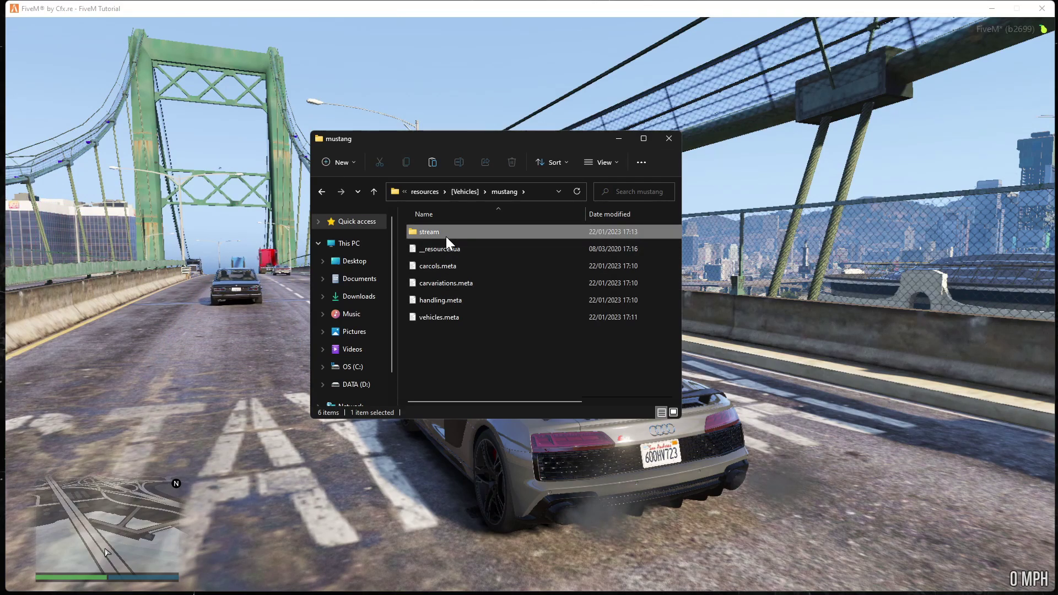
double_click(446, 235)
click(445, 247)
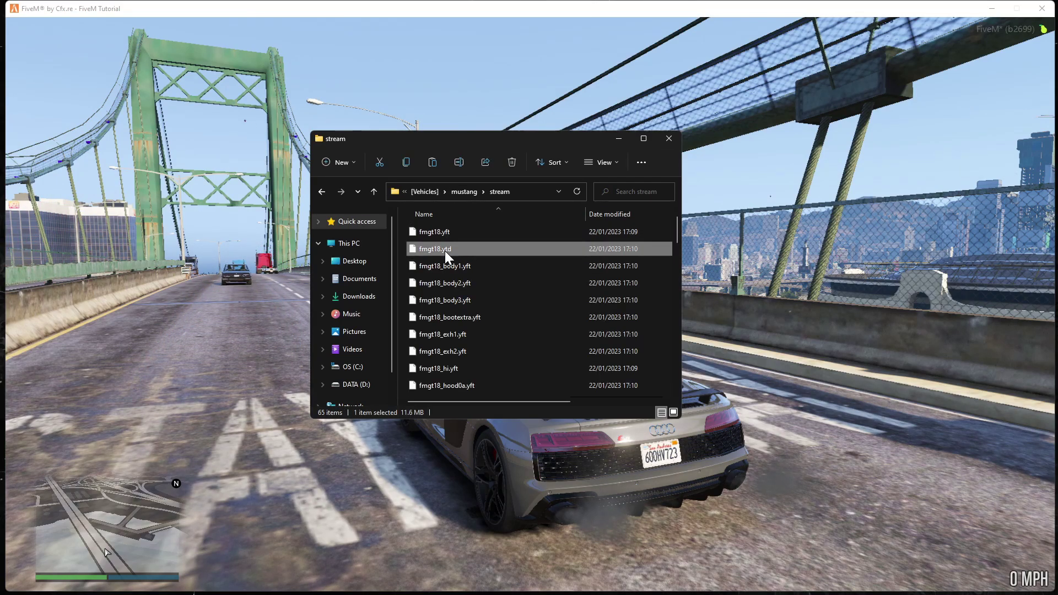
click(445, 250)
key(ctrl+c)
click(618, 139)
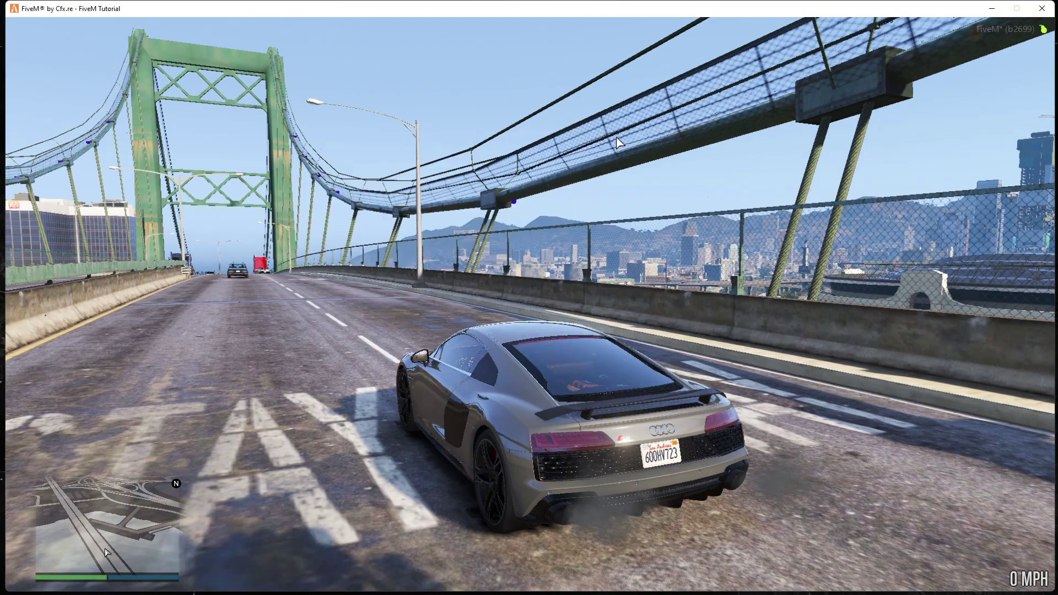
Spawn the fmgt18 vehicle through the txAdmin menu opened with /tx, and drive it forward
key(t)
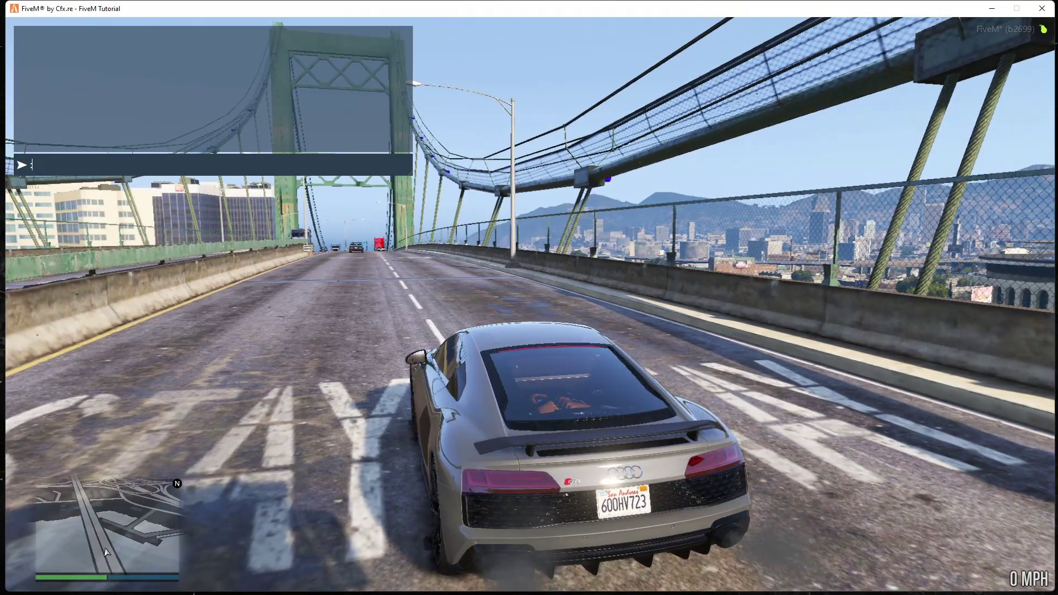
text(/tx)
key(Return)
key(Down)
key(Down)
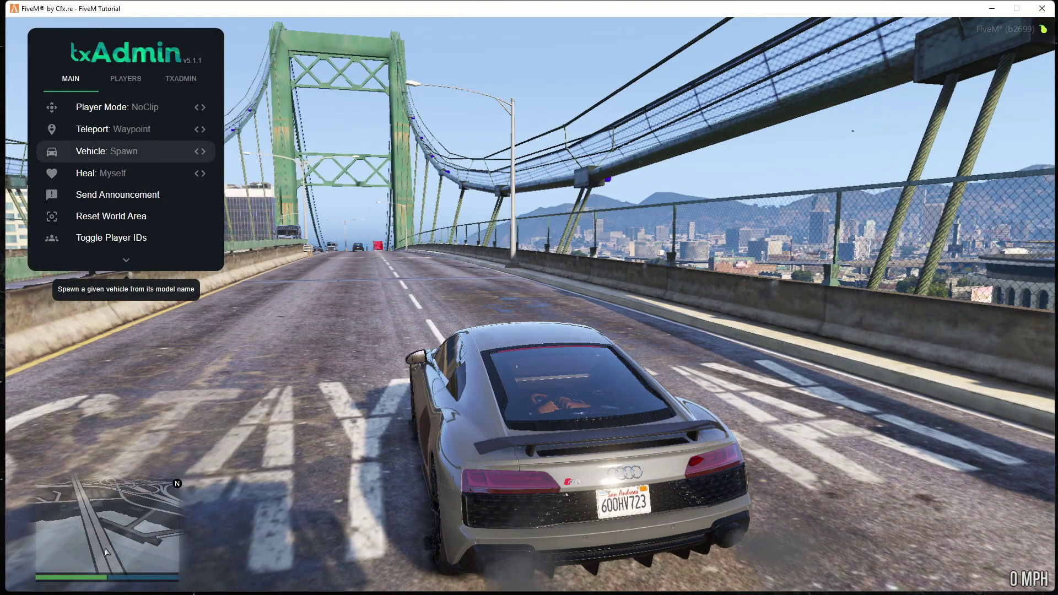
key(Return)
key(ctrl+v)
key(Return)
key(Escape)
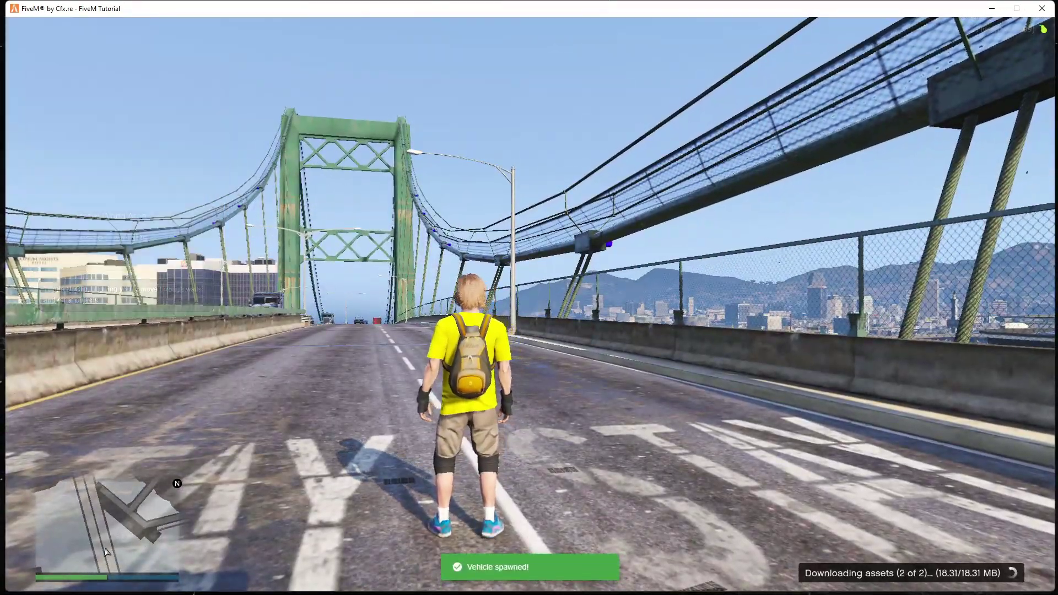
key(w)
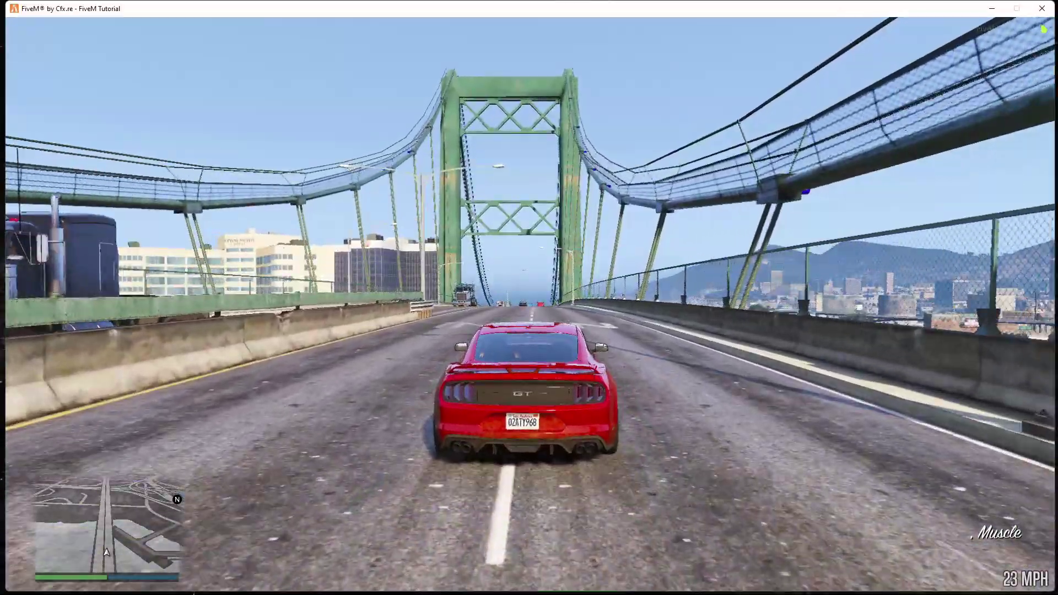
Open vMenu while driving and go through the vehicle related options to the Mustang's Mod Menu
key(q)
key(m)
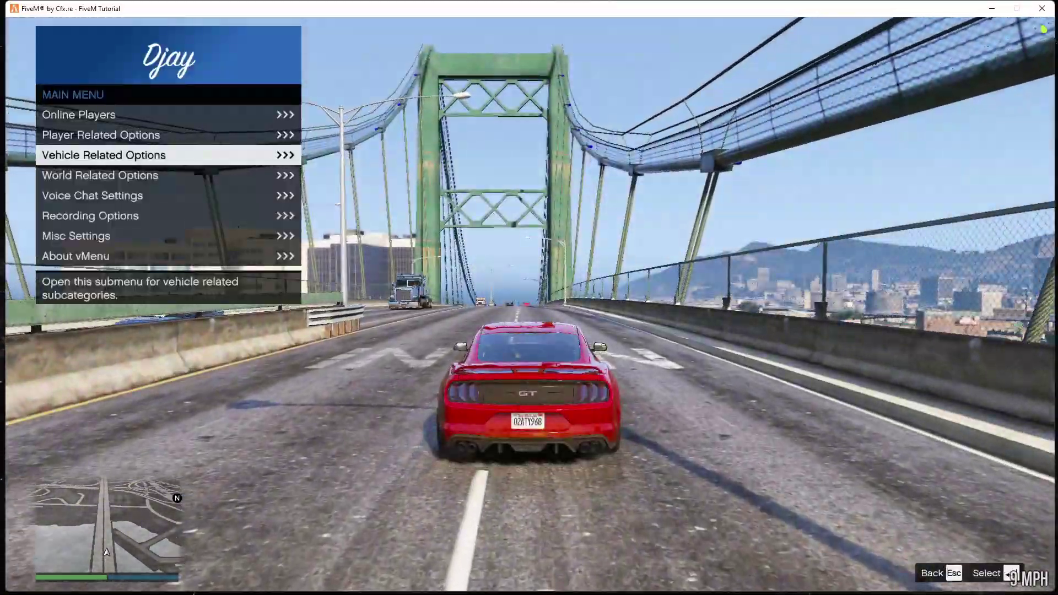
key(m)
key(m)
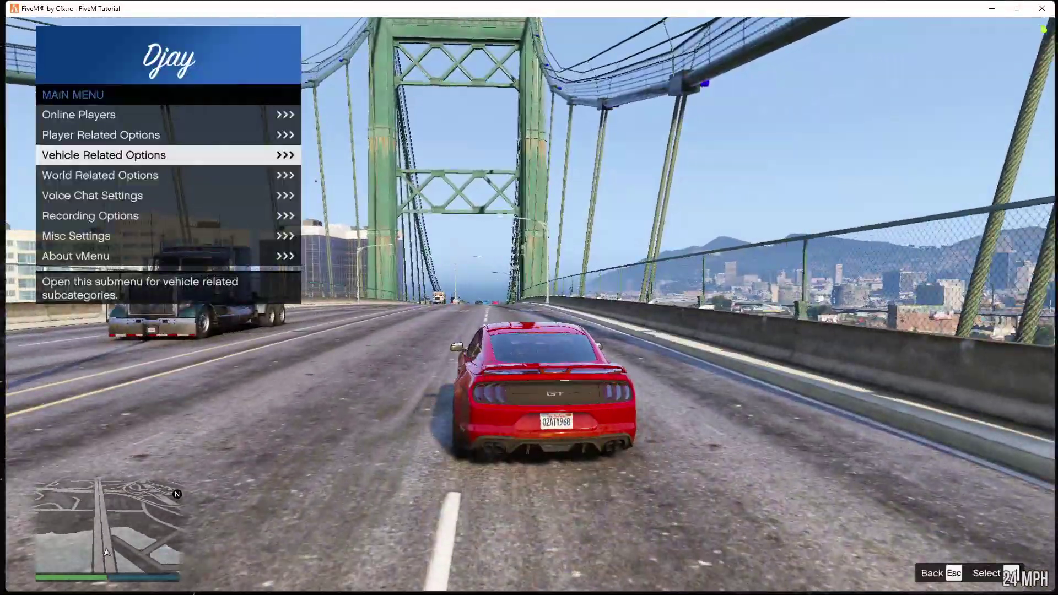
key(Return)
key(Return)
key(Return)
key(Down)
key(Up)
key(Down)
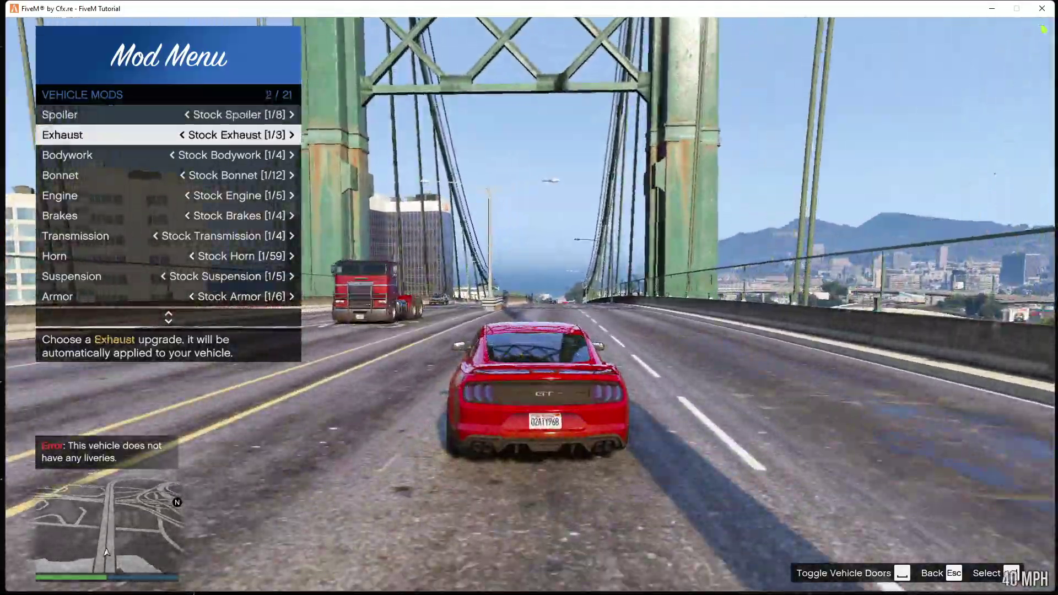
Cycle the Mustang's livery from stock to two designs past Livery 16, and close vMenu
key(Up)
key(Up)
key(Up)
key(Up)
key(Up)
key(Up)
key(Up)
key(Up)
key(Up)
key(Up)
key(Up)
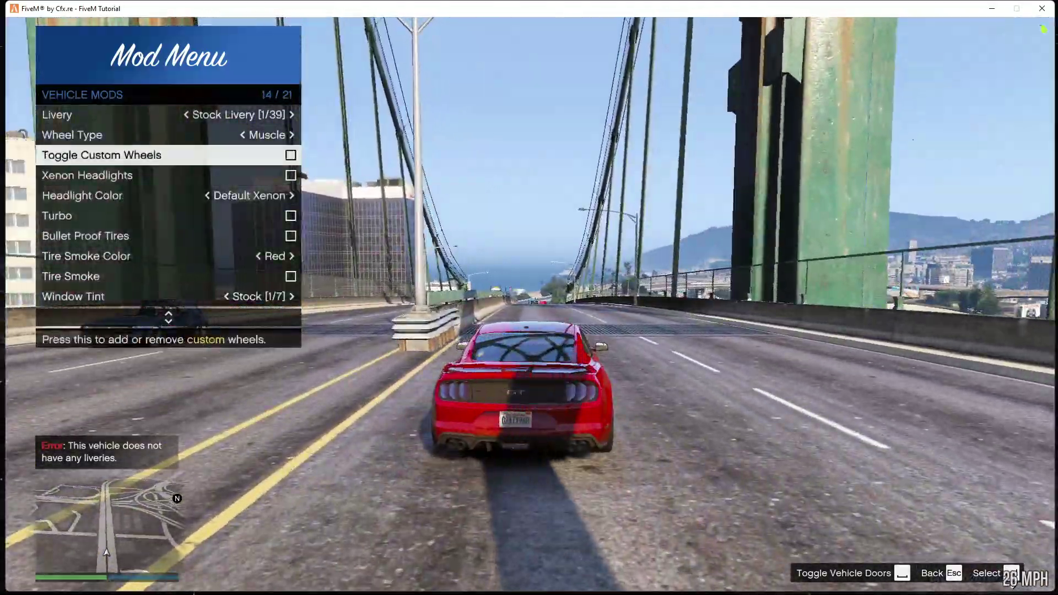
key(Down)
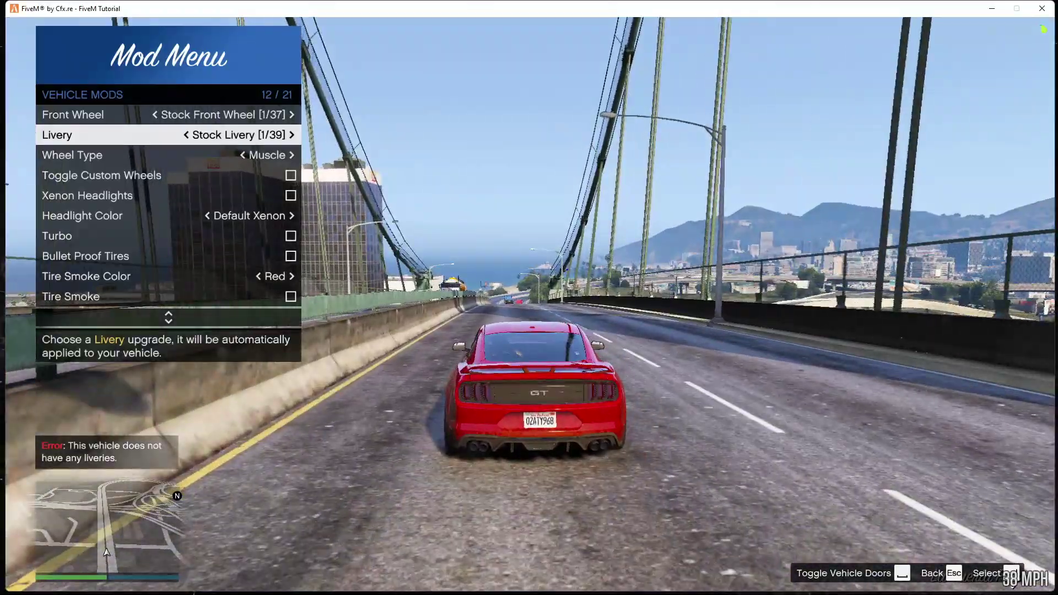
key(Right)
key(Right)
key(Right)
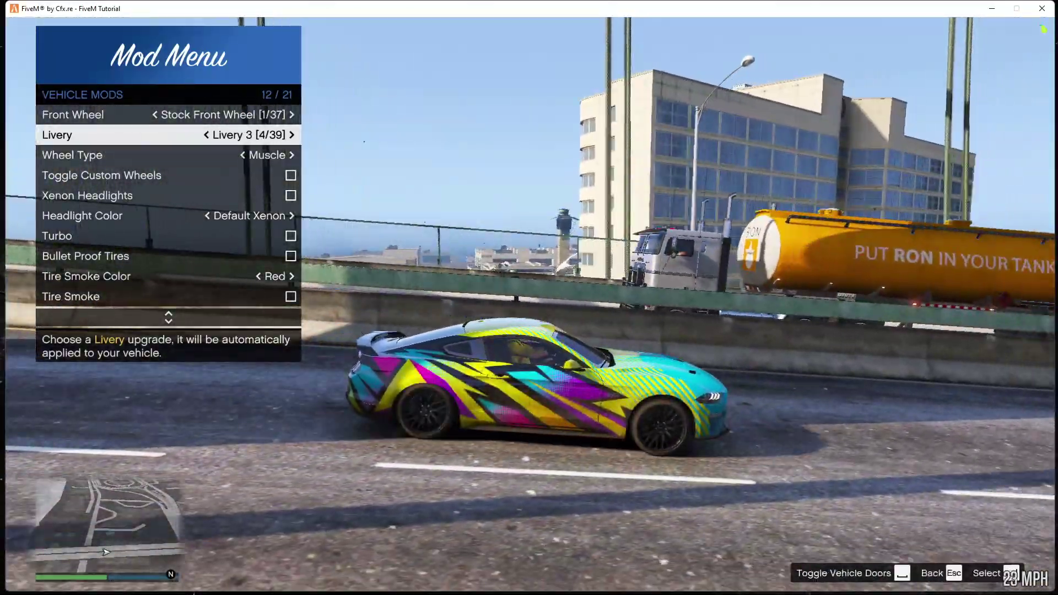
key(Down)
key(Up)
key(Right)
key(Right)
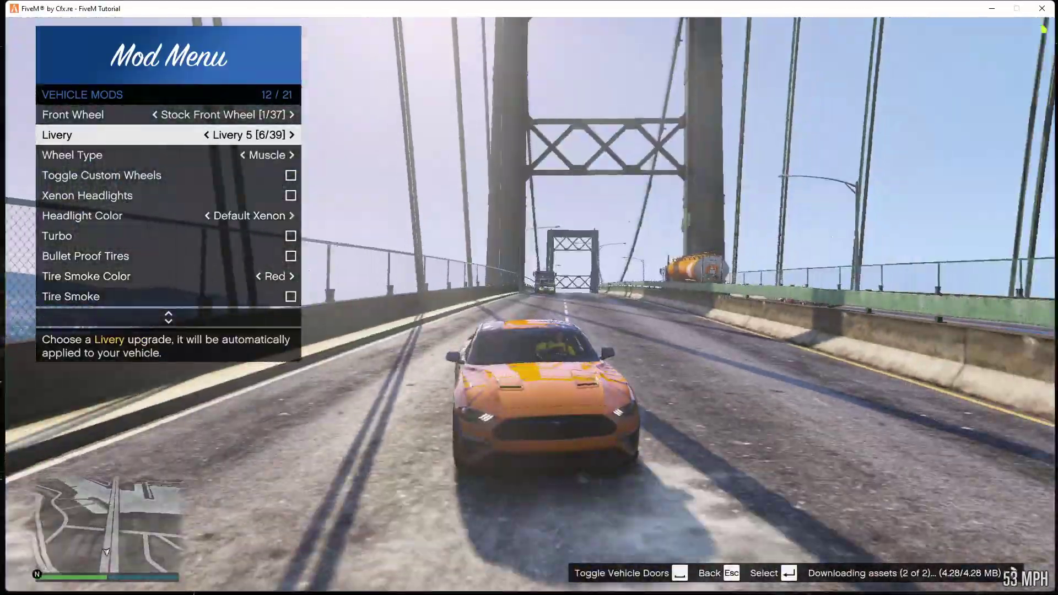
key(Right)
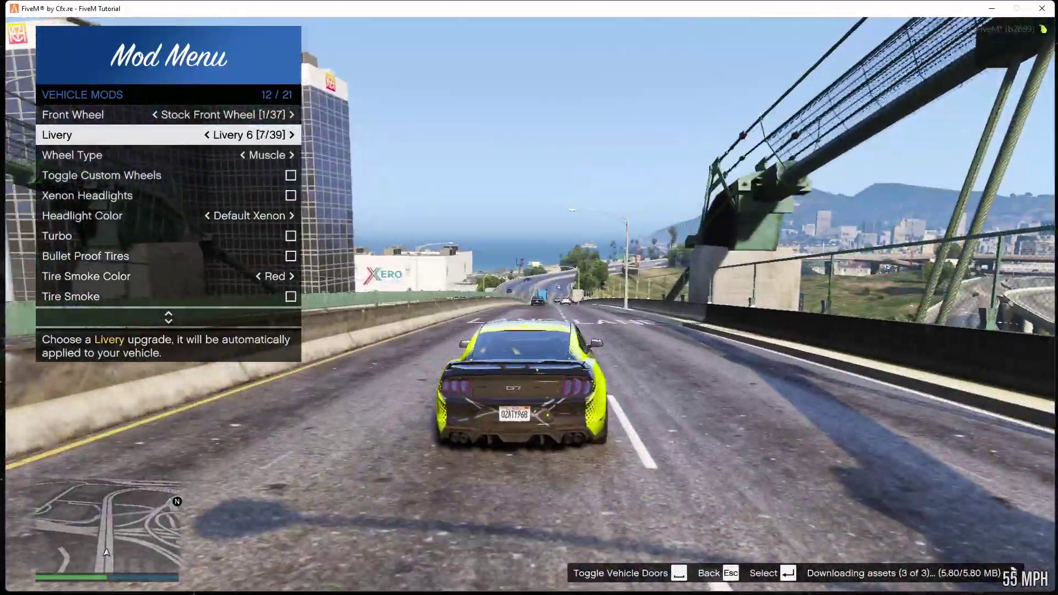
key(Right)
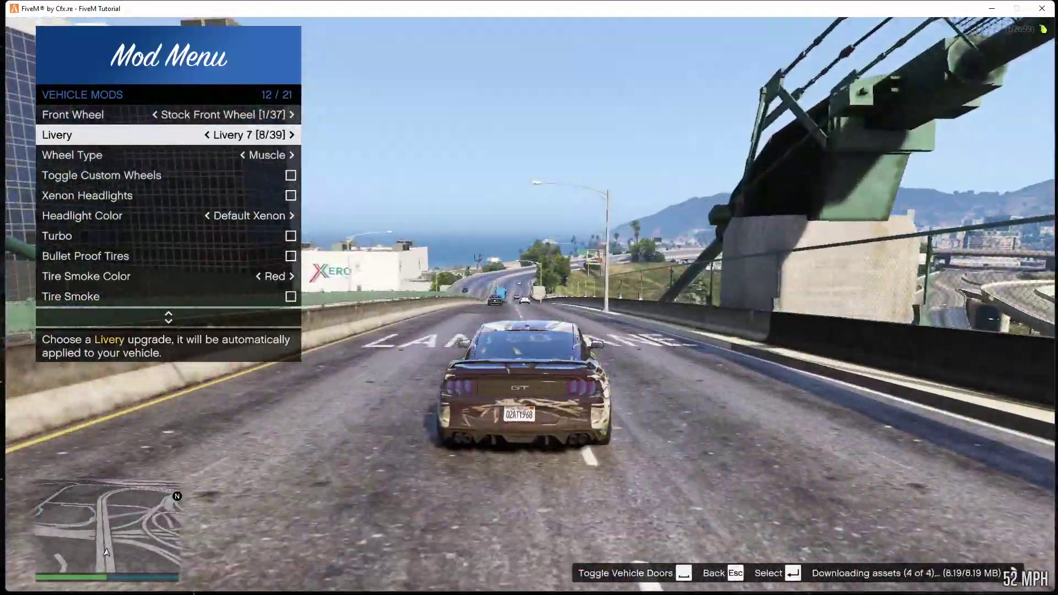
key(Right)
key(Right)
key(Right)
key(Right)
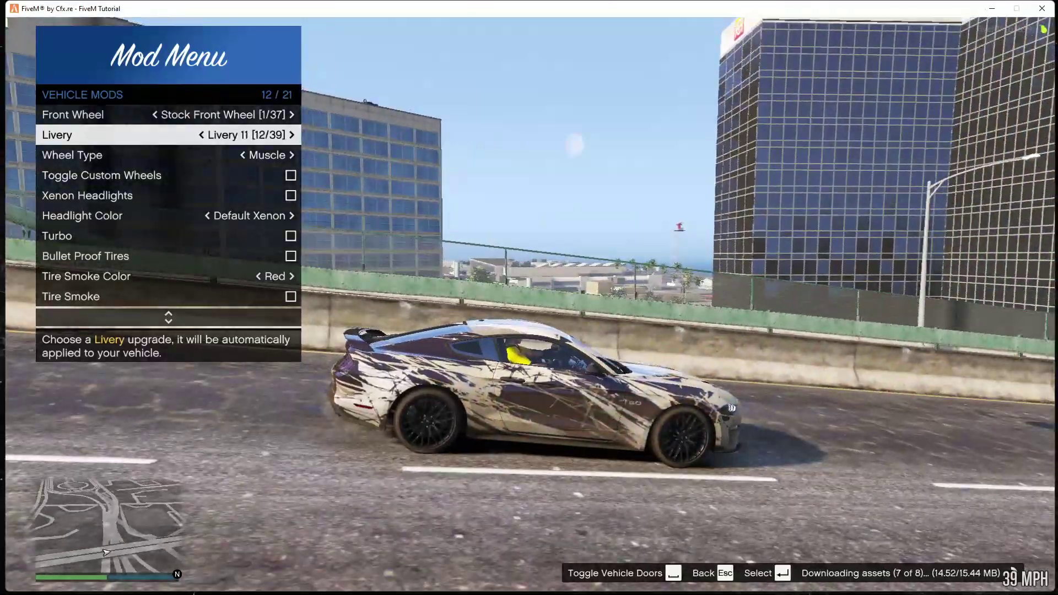
key(Right)
key(Right)
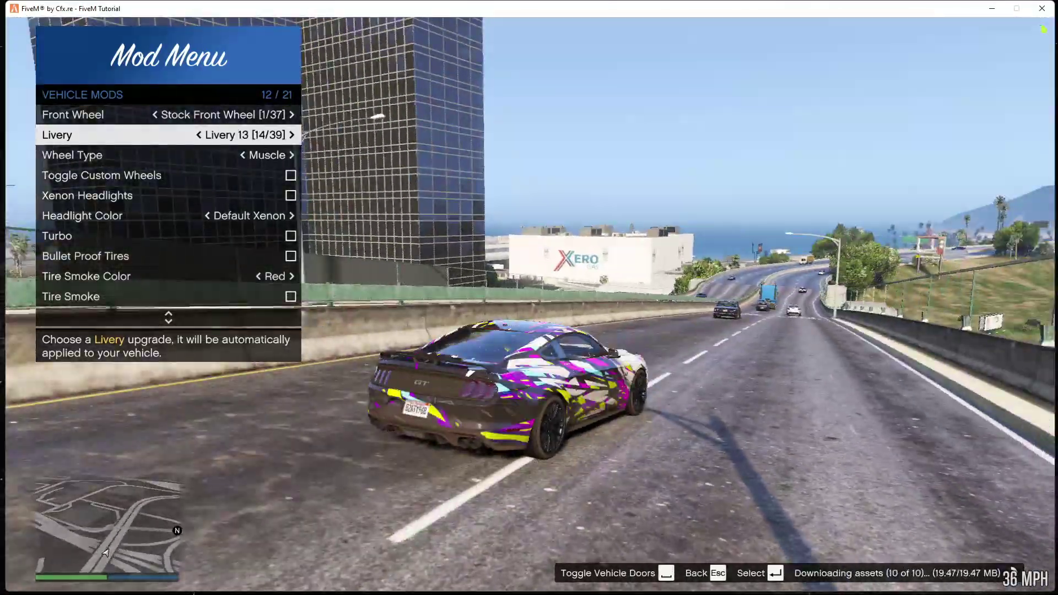
key(Right)
key(Right)
key(Right)
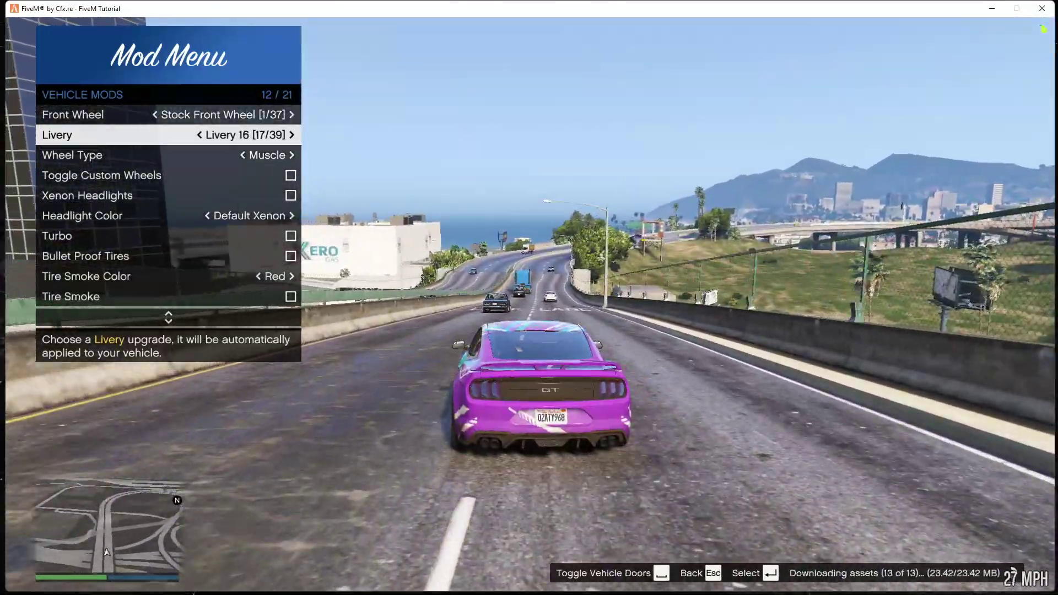
key(Right)
key(Right)
key(Escape)
key(Escape)
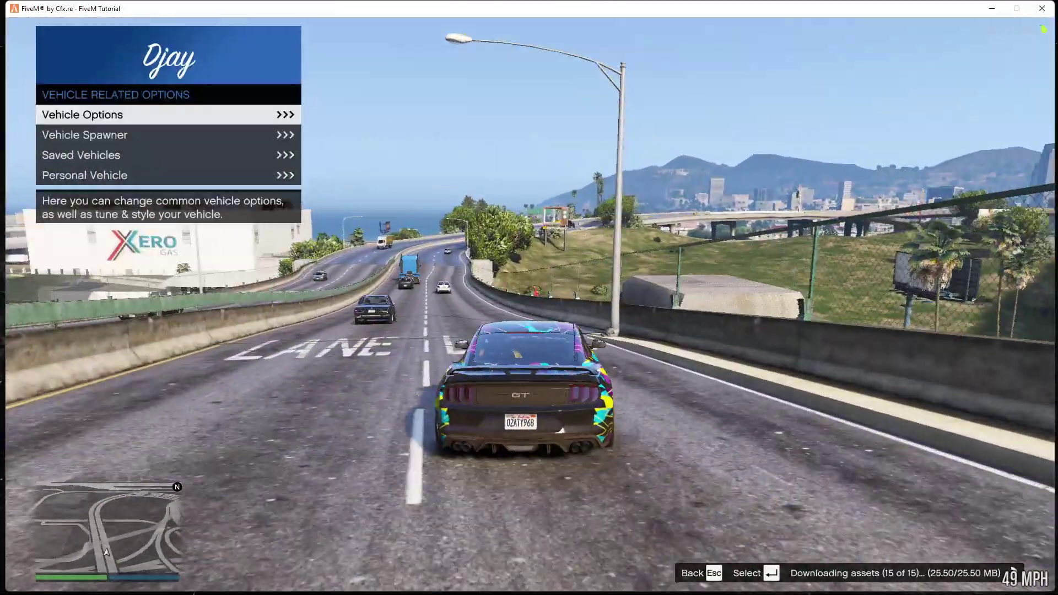
key(Escape)
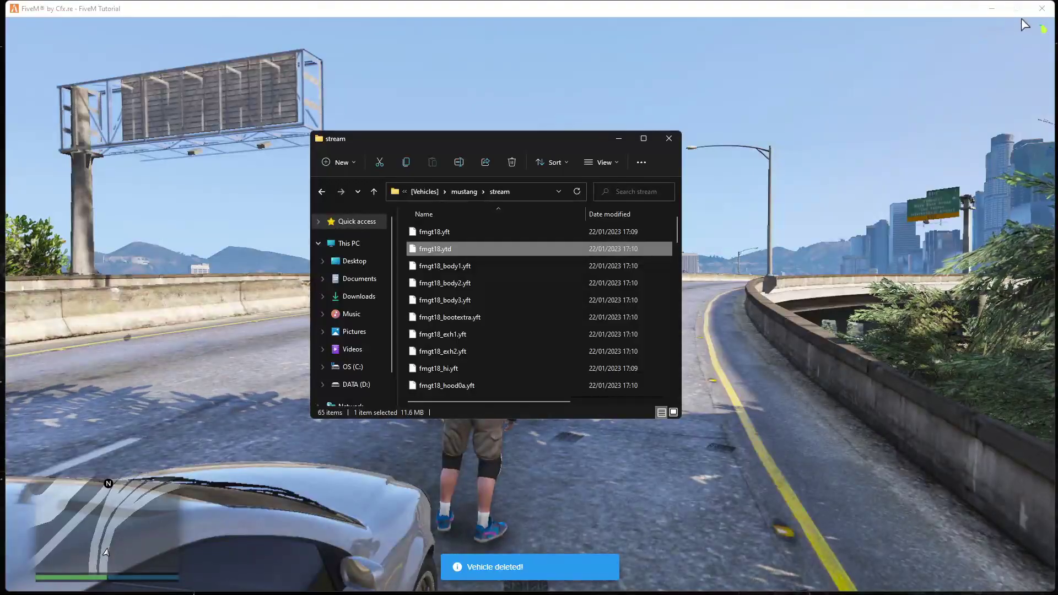
Minimize the game, go back from the mustang stream folder to [Vehicles], and maximize the folder window
click(992, 8)
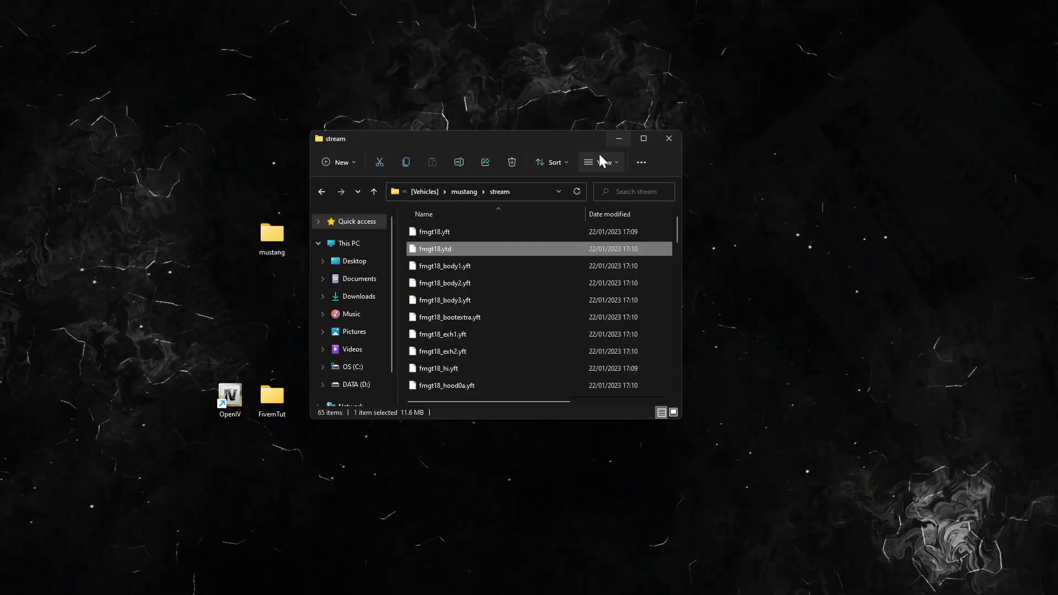
key(alt+Left)
click(515, 314)
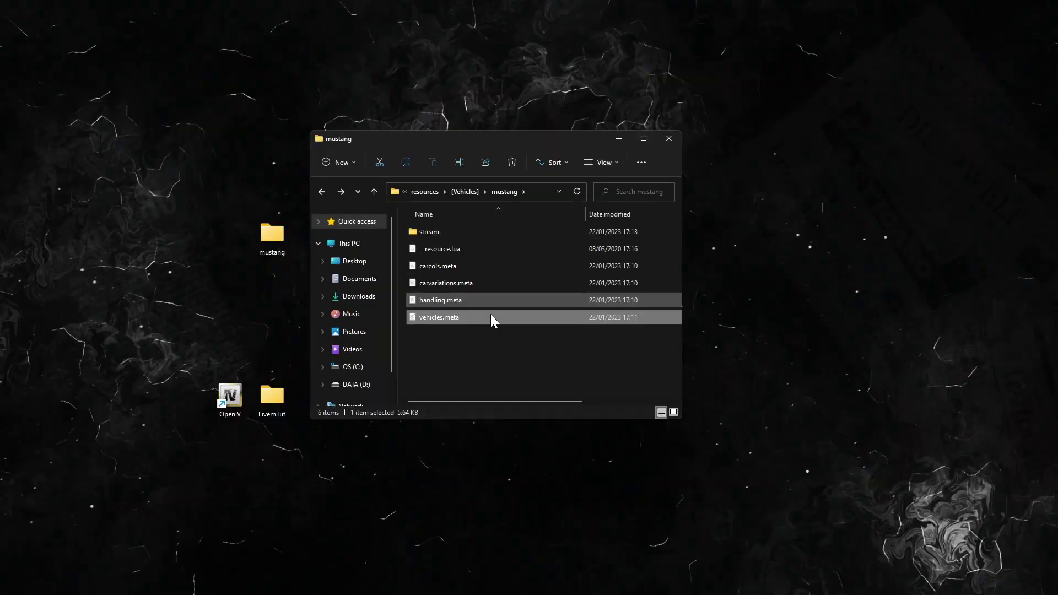
key(alt+Up)
double_click(484, 139)
click(355, 205)
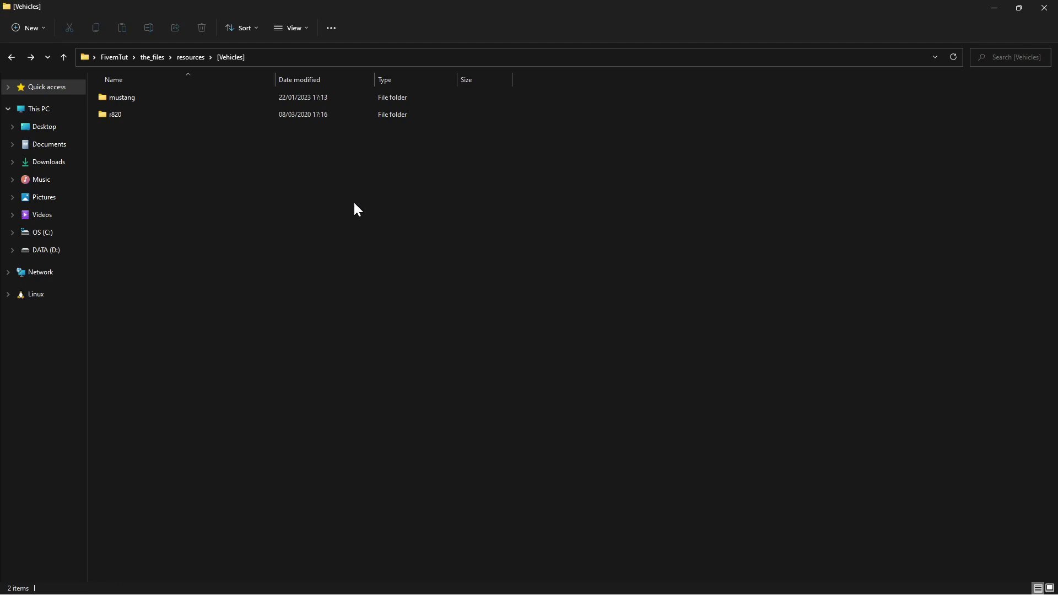
Create a new folder named coolcars inside the [Vehicles] folder
right_click(206, 186)
mouse_move(331, 274)
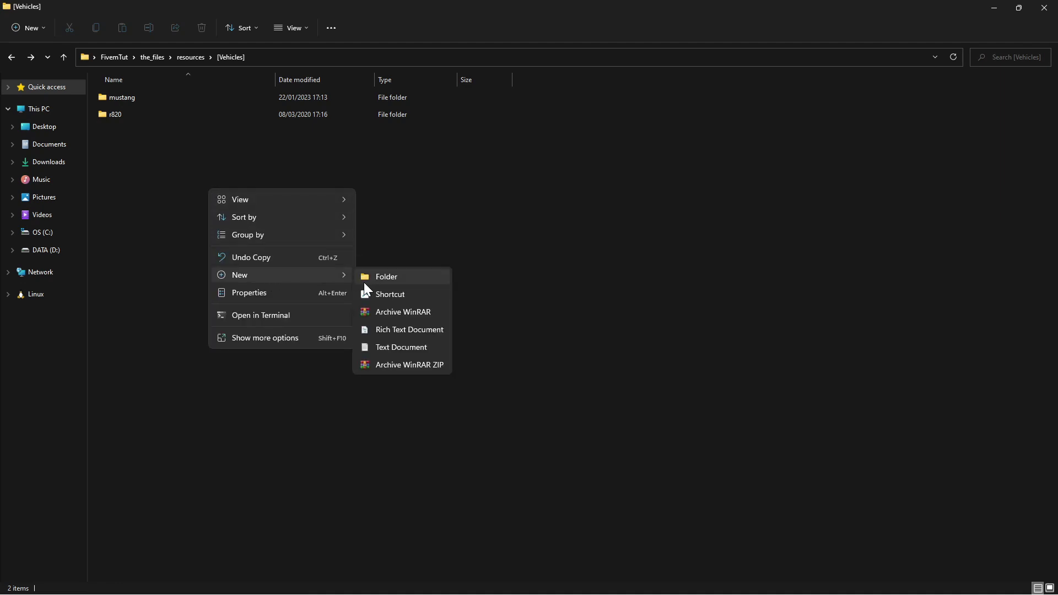
click(372, 278)
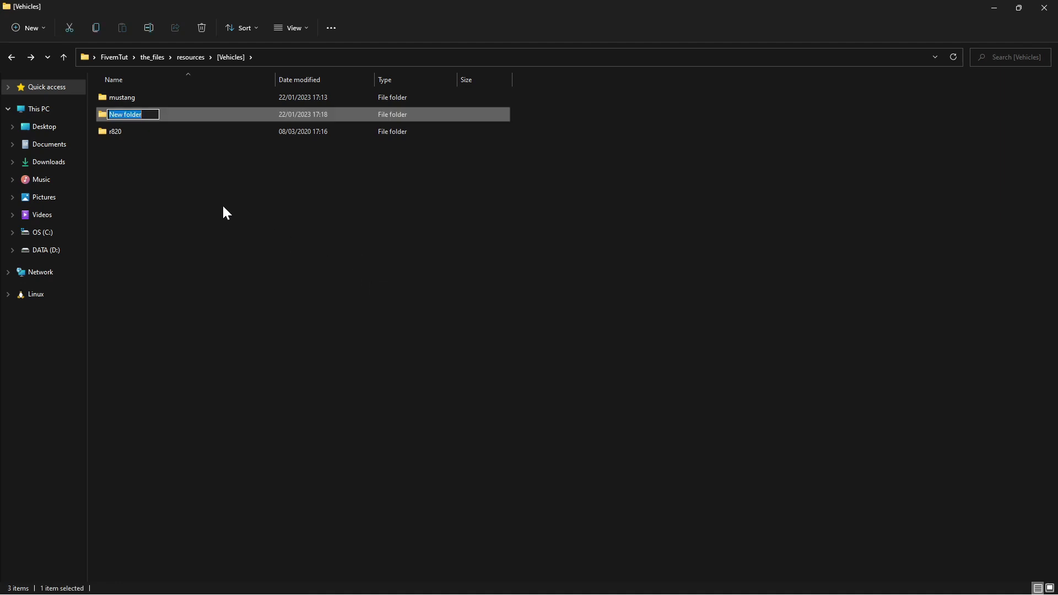
text(coolcars)
key(Return)
Paste the copied fxmanifest.lua file into the coolcars folder and open it in Visual Studio Code
click(139, 117)
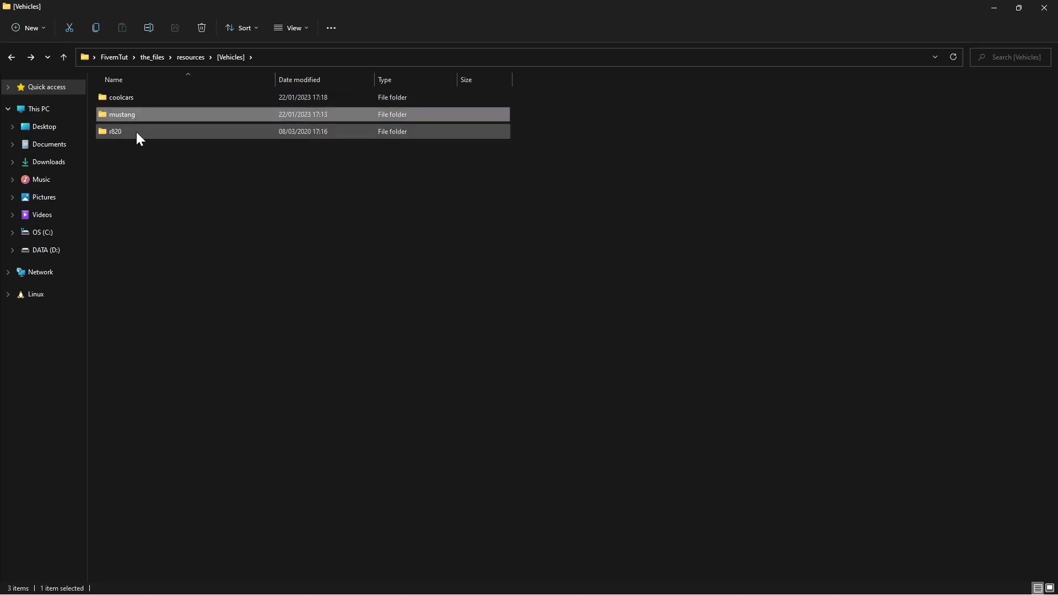
click(148, 101)
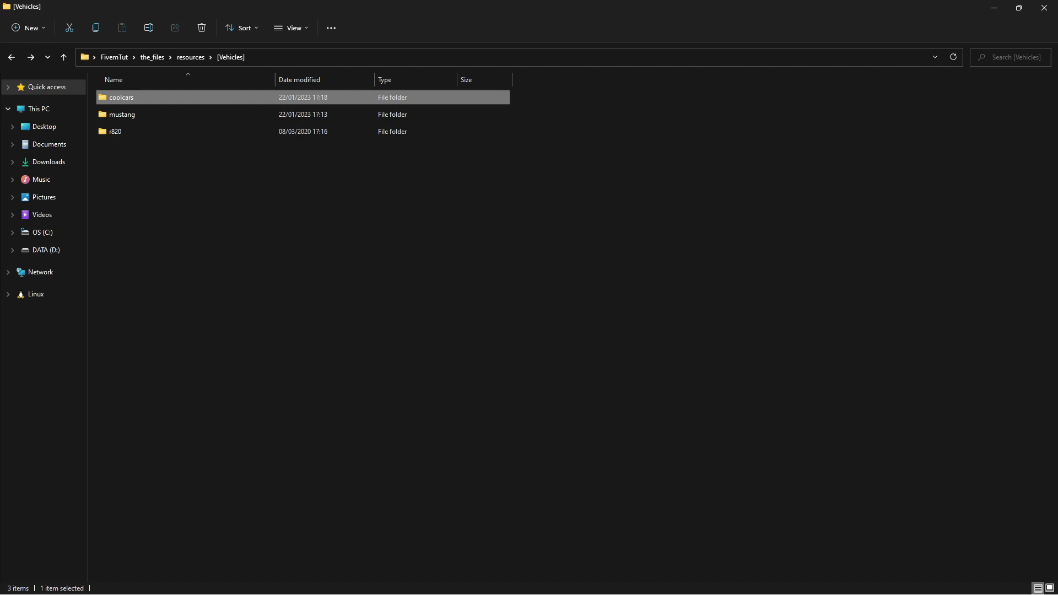
double_click(180, 102)
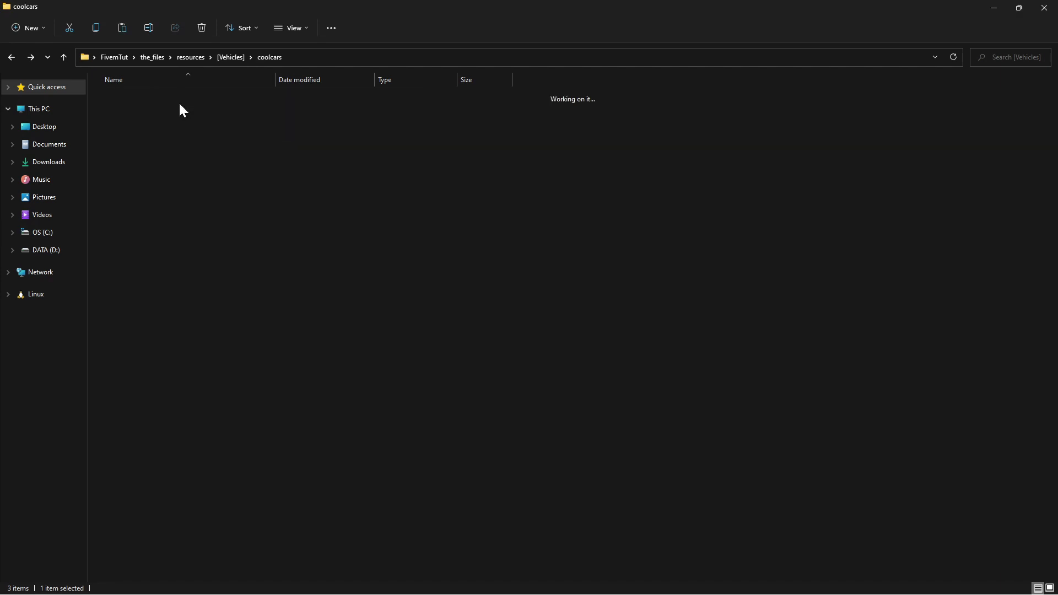
key(ctrl+v)
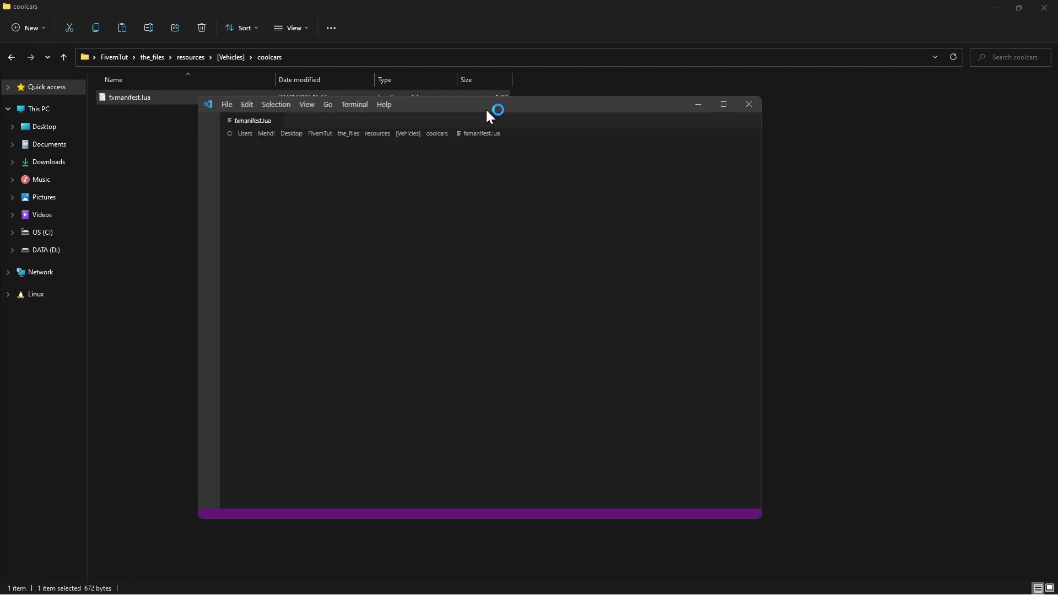
Examine the wildcard paths in the files block and the data_file entries of fxmanifest.lua, and close the editor
double_click(488, 106)
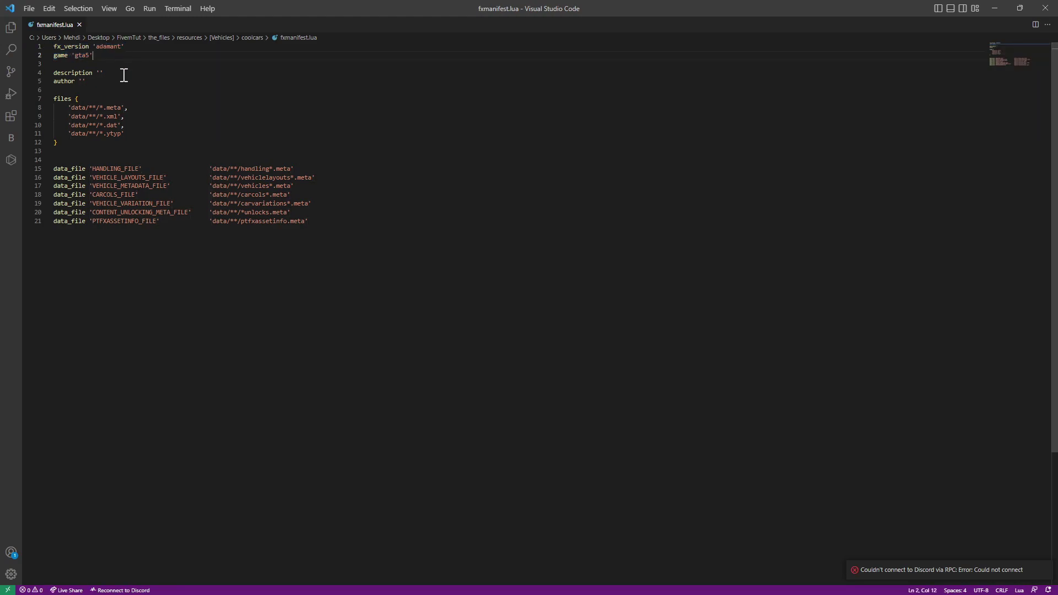
drag(100, 86, 35, 86)
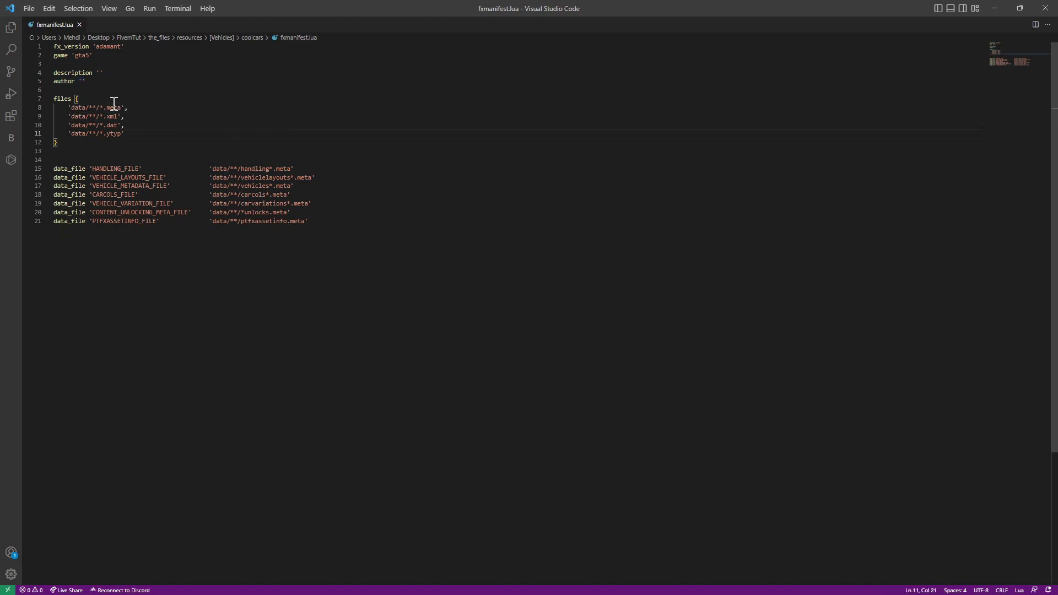
drag(98, 108, 86, 108)
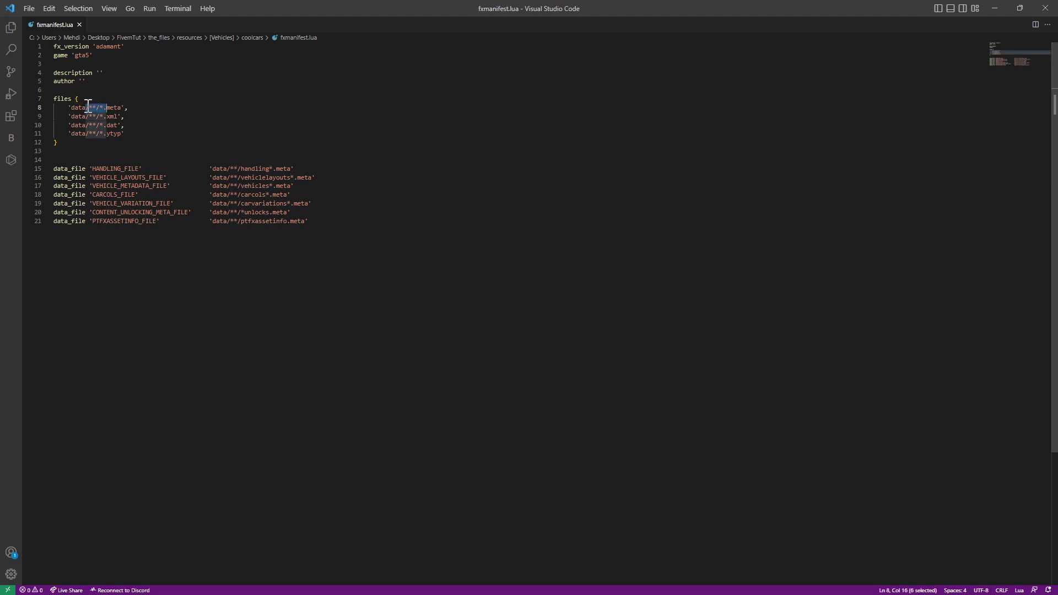
drag(102, 108, 104, 108)
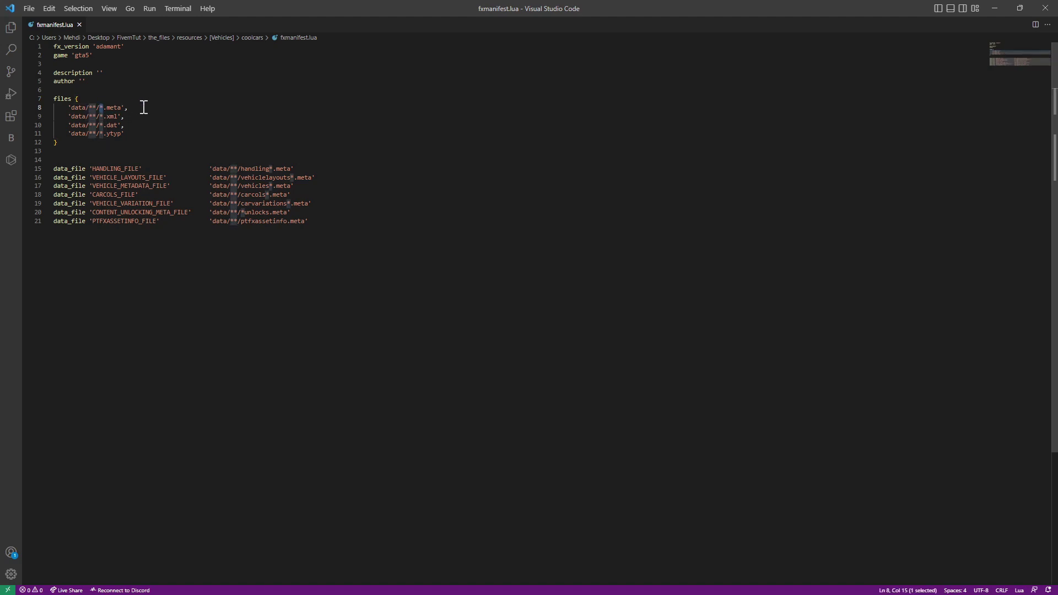
click(147, 107)
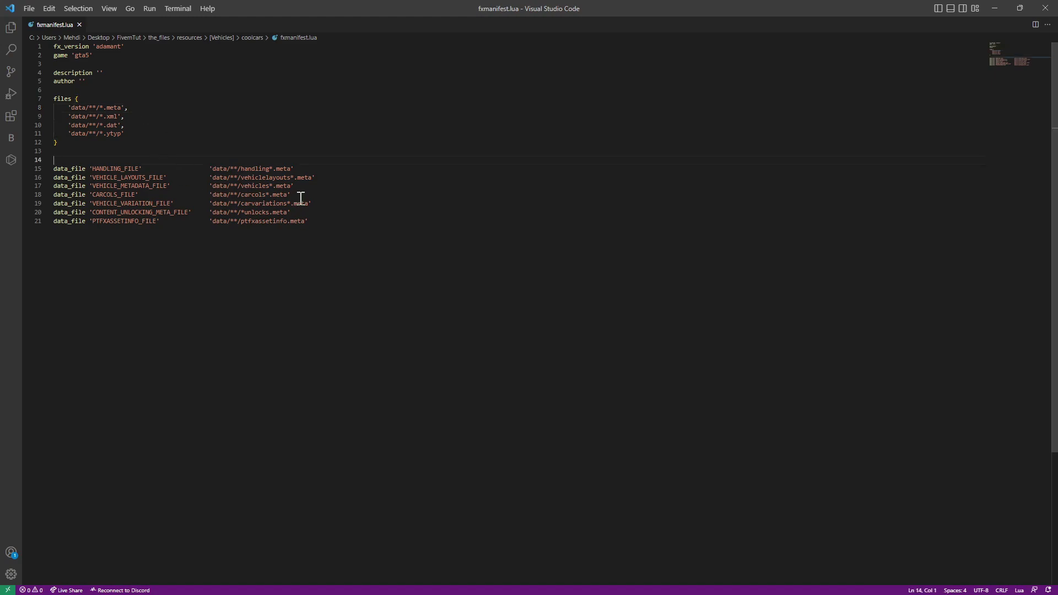
drag(393, 223, 201, 137)
click(201, 136)
click(1038, 6)
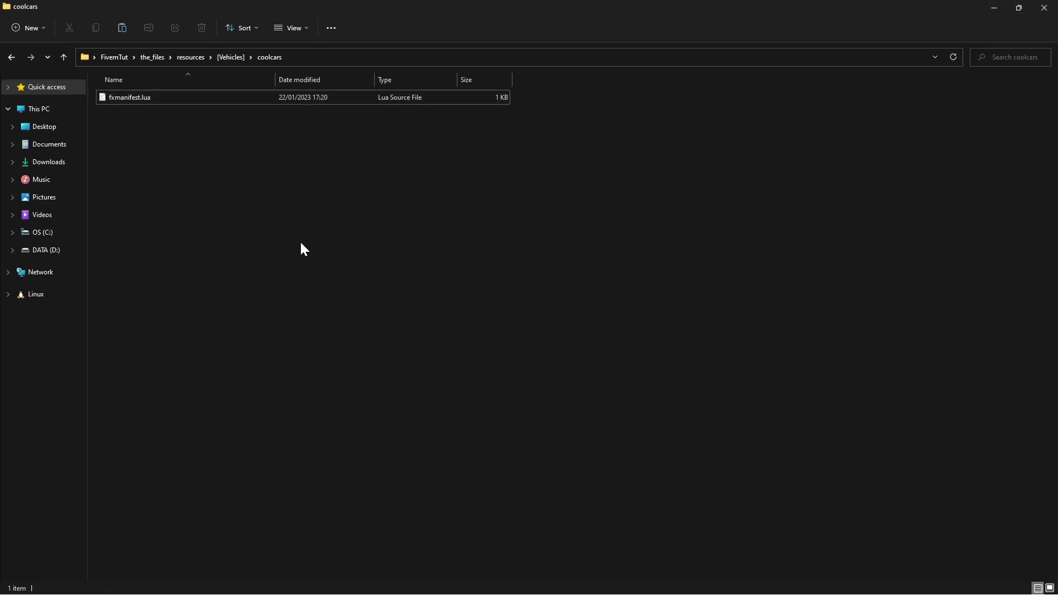
Create a folder named stream inside the coolcars folder
right_click(252, 194)
click(427, 308)
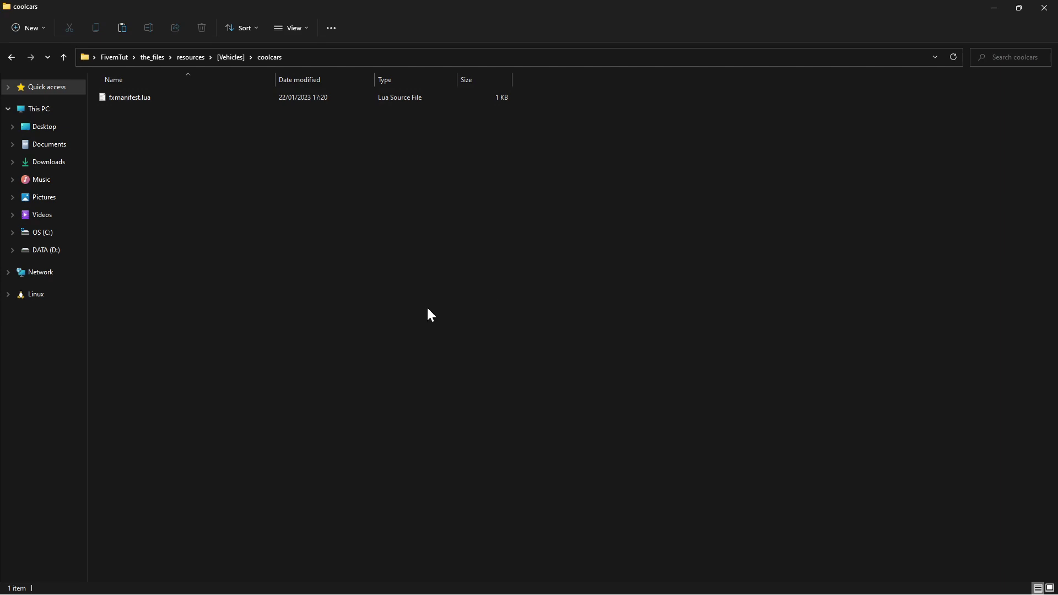
text(strea)
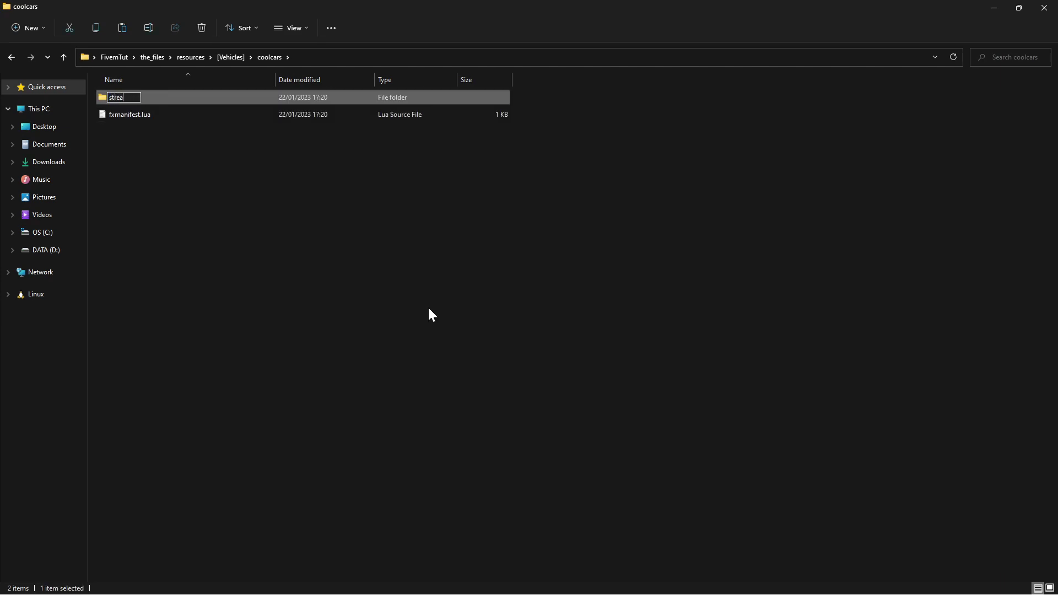
text(m)
key(Return)
Create a second folder named data beside the stream folder in coolcars
right_click(428, 306)
mouse_move(464, 422)
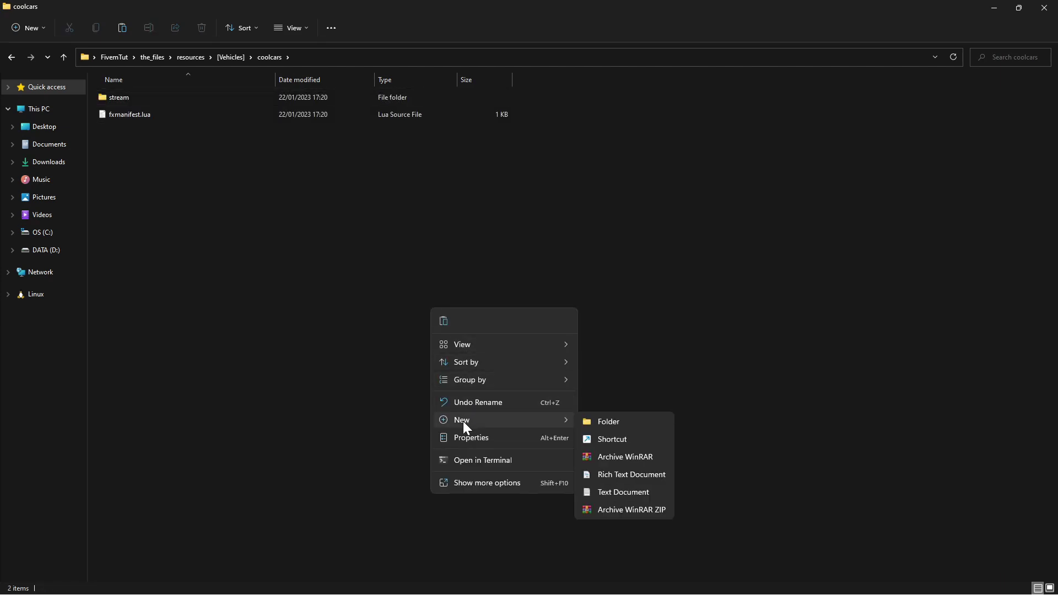
click(606, 428)
text(data)
key(Return)
Copy the mustang folder from [Vehicles] into the data folder of coolcars
key(alt+Up)
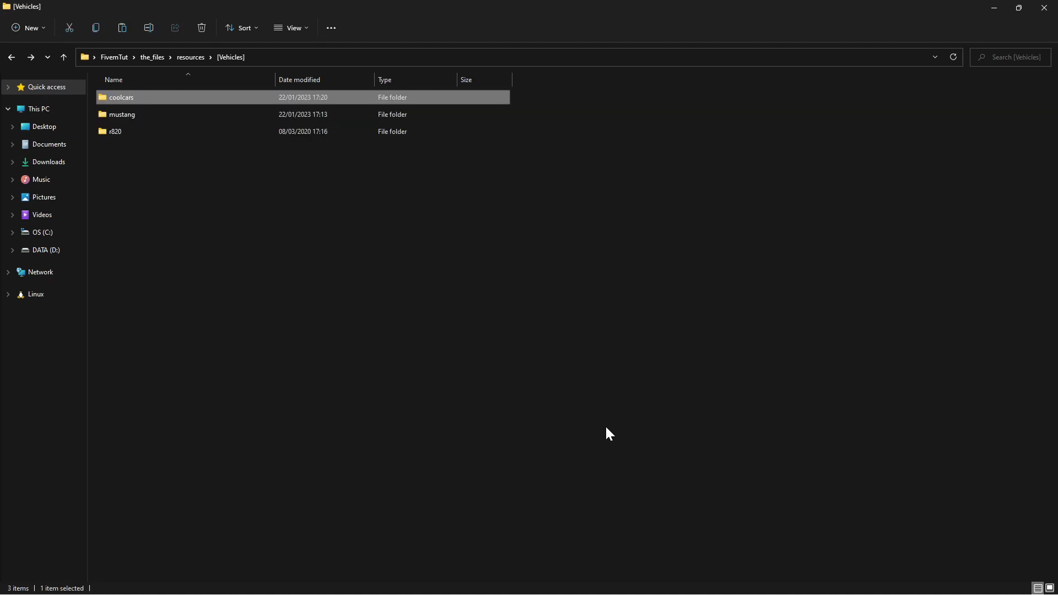
double_click(159, 97)
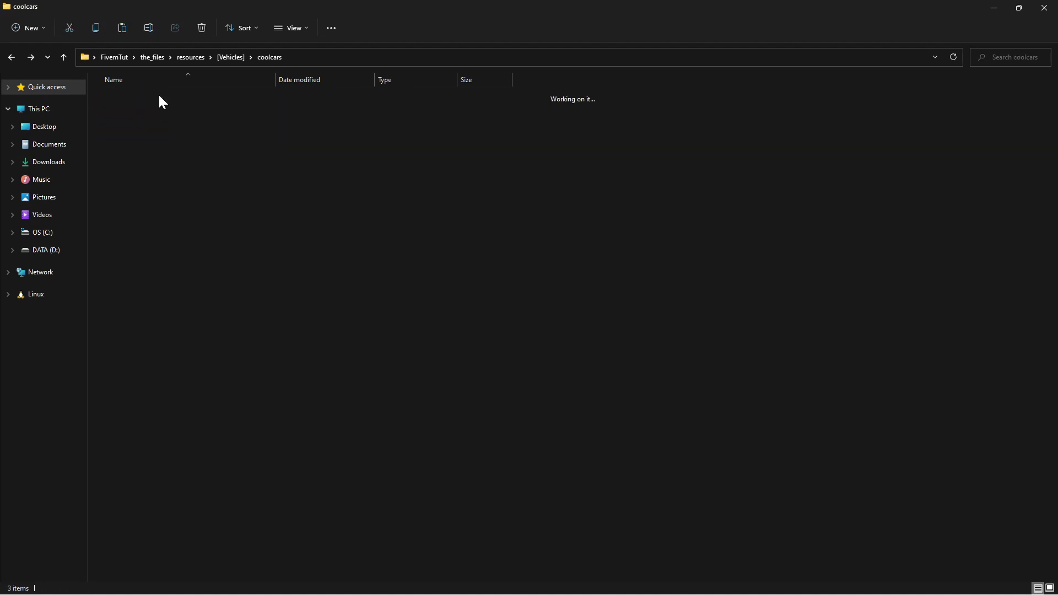
double_click(160, 97)
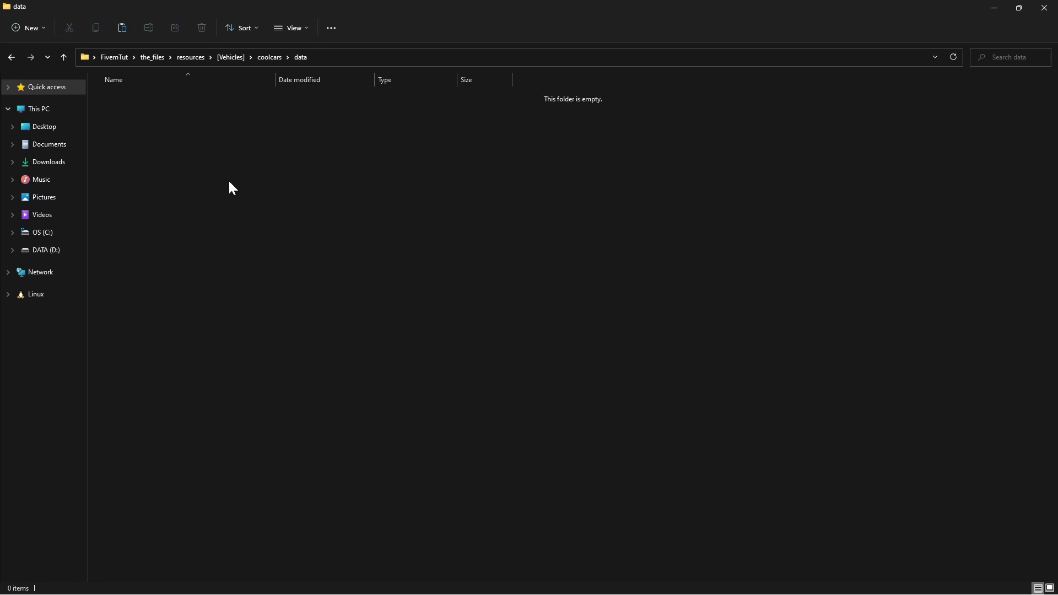
key(ctrl+v)
Delete the stream folder and __resource.lua from the mustang folder inside data, keeping only its meta files
double_click(268, 100)
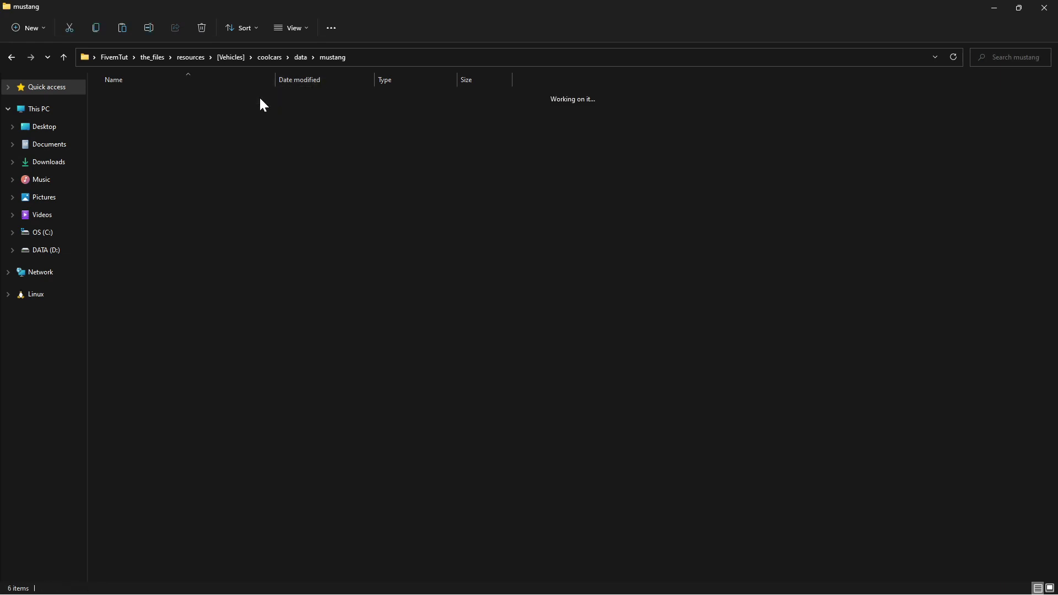
click(176, 114)
ctrl+click(141, 97)
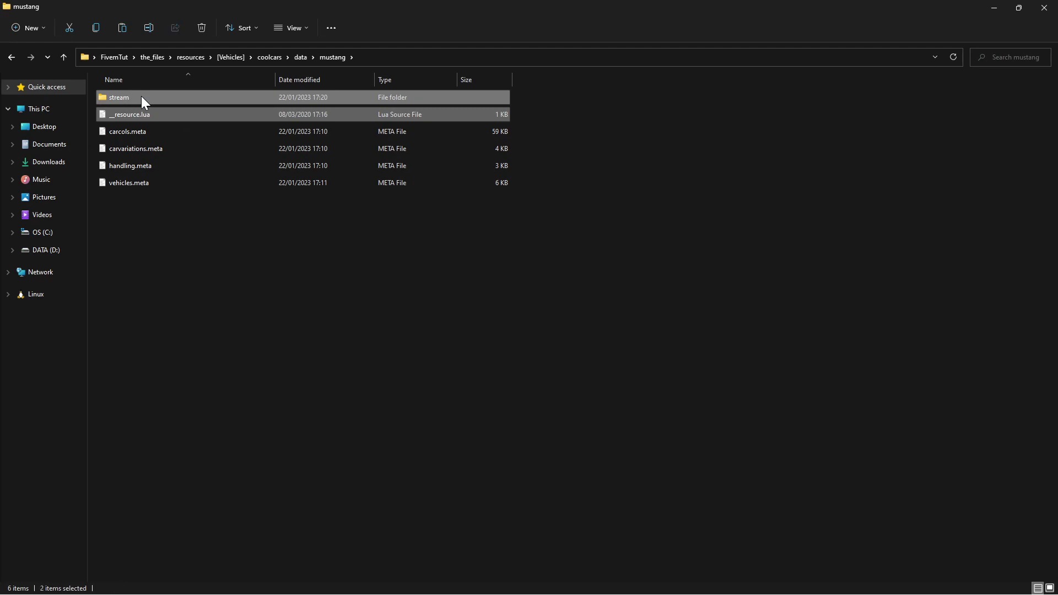
key(Delete)
Paste another copy of the mustang folder into the stream folder of coolcars
key(alt+Up)
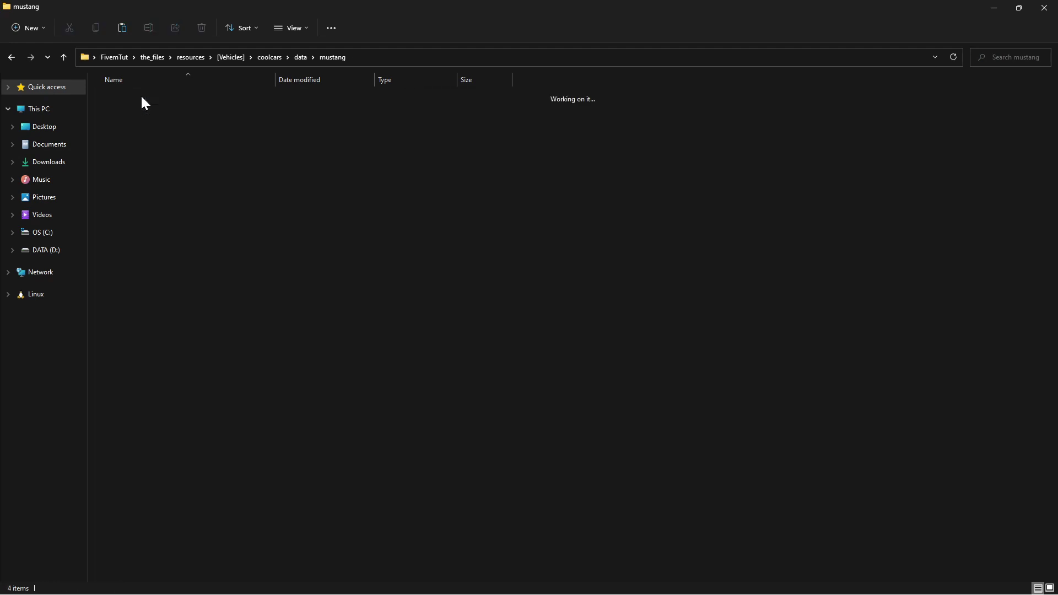
click(167, 158)
key(alt+Up)
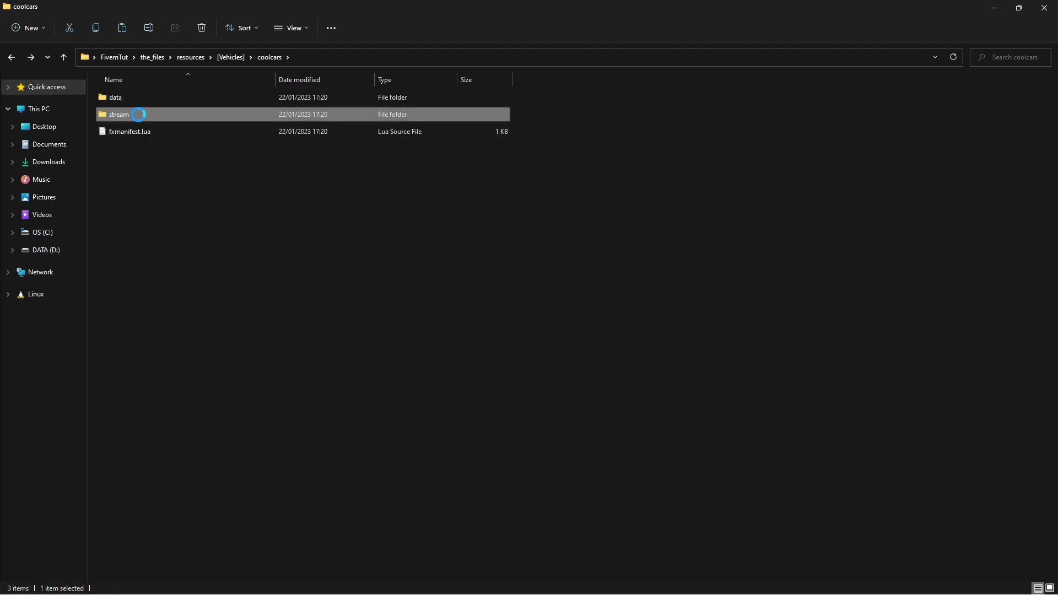
double_click(139, 113)
key(ctrl+v)
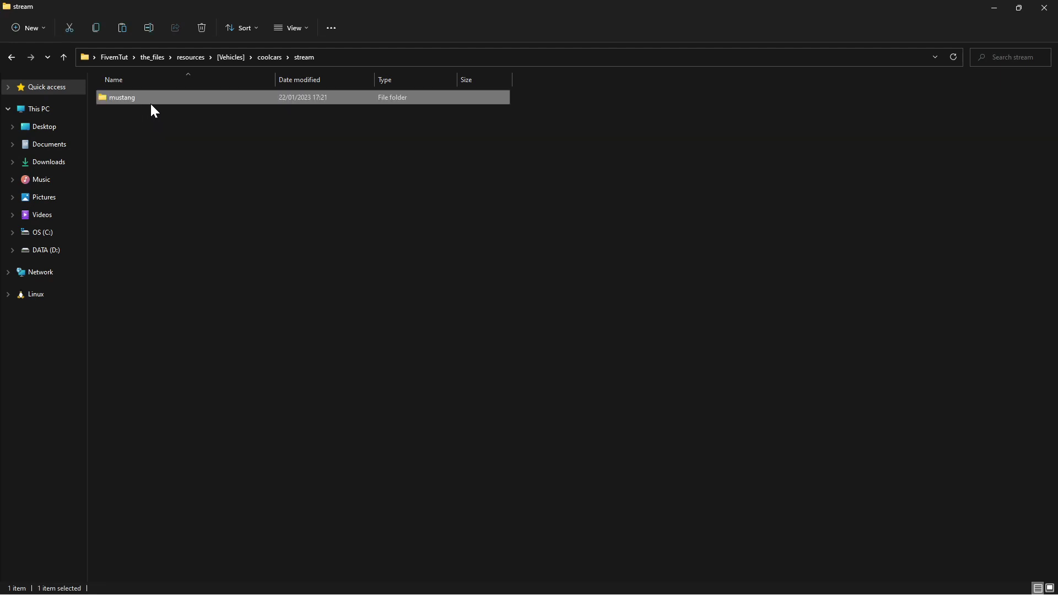
Delete __resource.lua and the four meta files from the mustang folder inside stream
double_click(150, 102)
click(149, 115)
shift+click(142, 181)
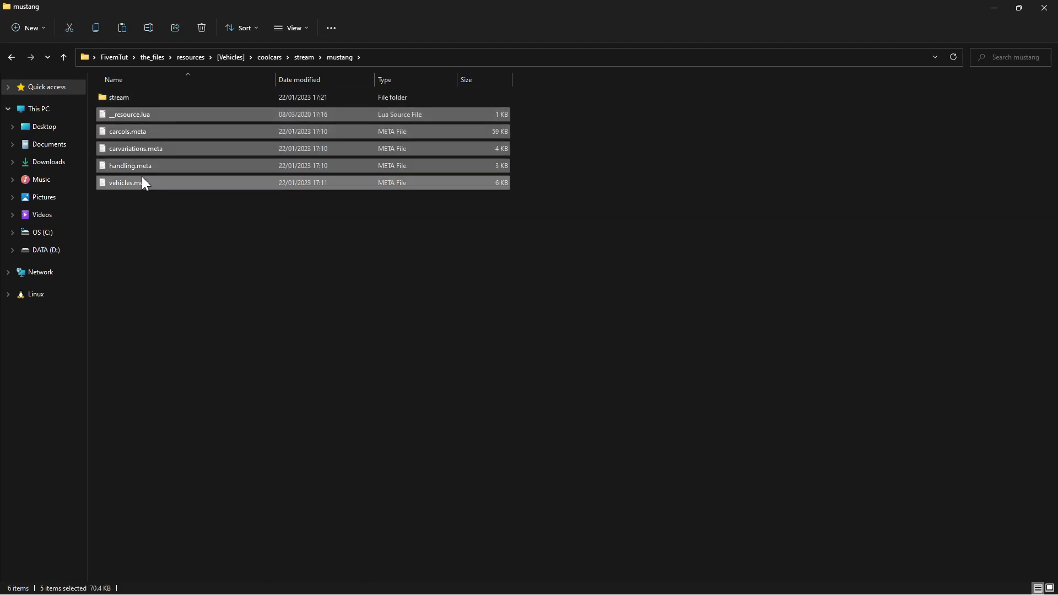
key(Delete)
Move all fmgt18 model files out of the nested stream folder up into mustang, and delete the emptied stream folder
double_click(163, 103)
key(ctrl+a)
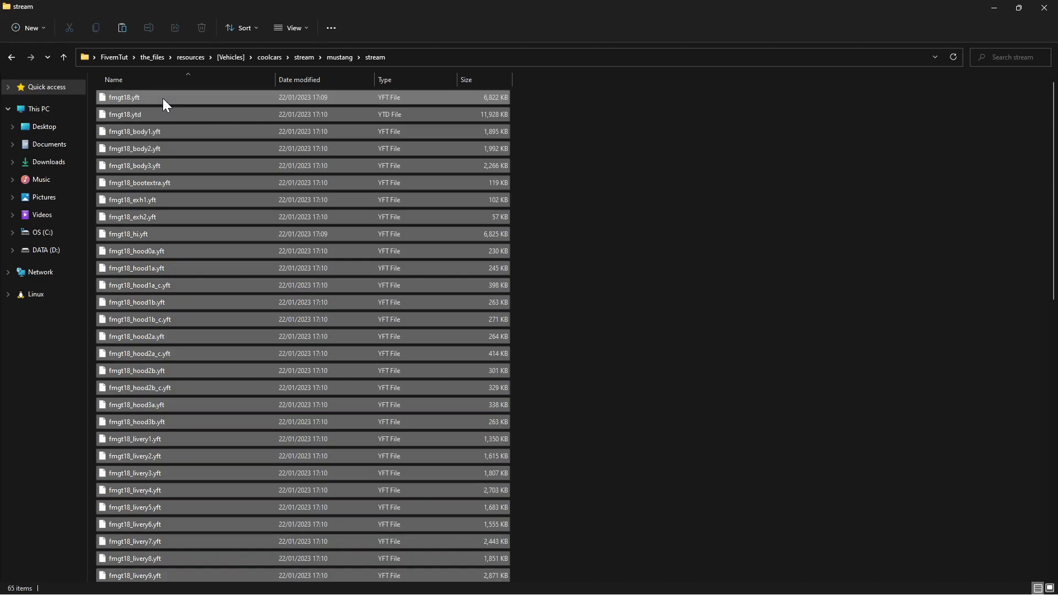
key(alt+Up)
click(176, 160)
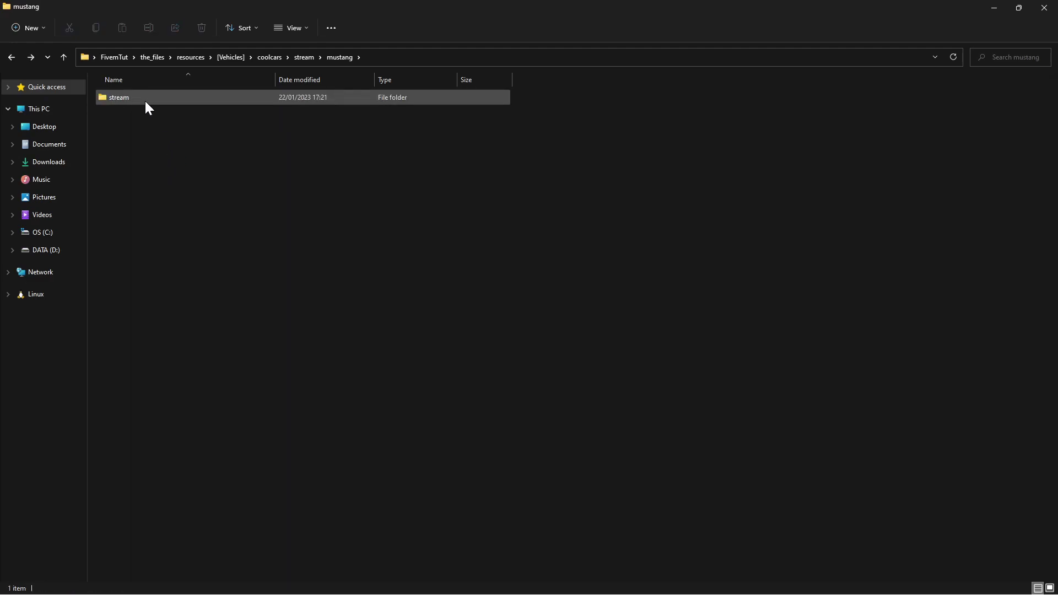
key(ctrl+v)
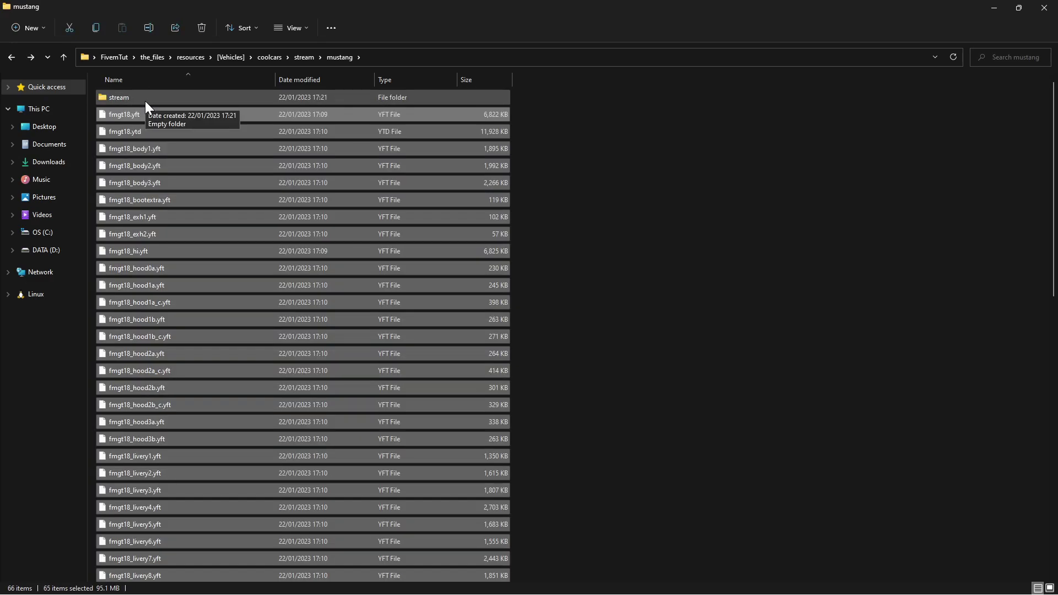
click(128, 102)
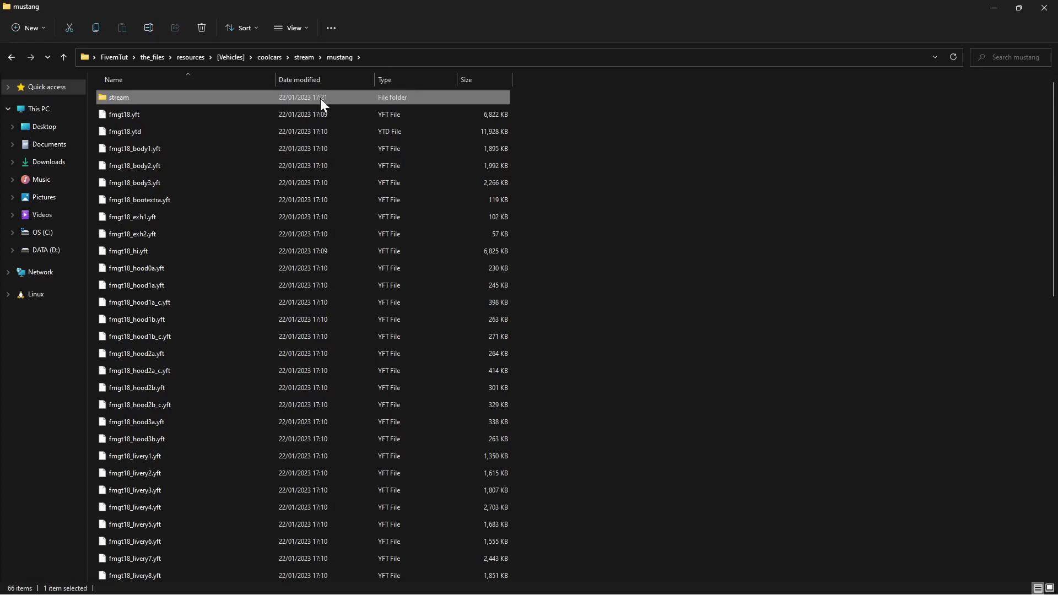
key(Delete)
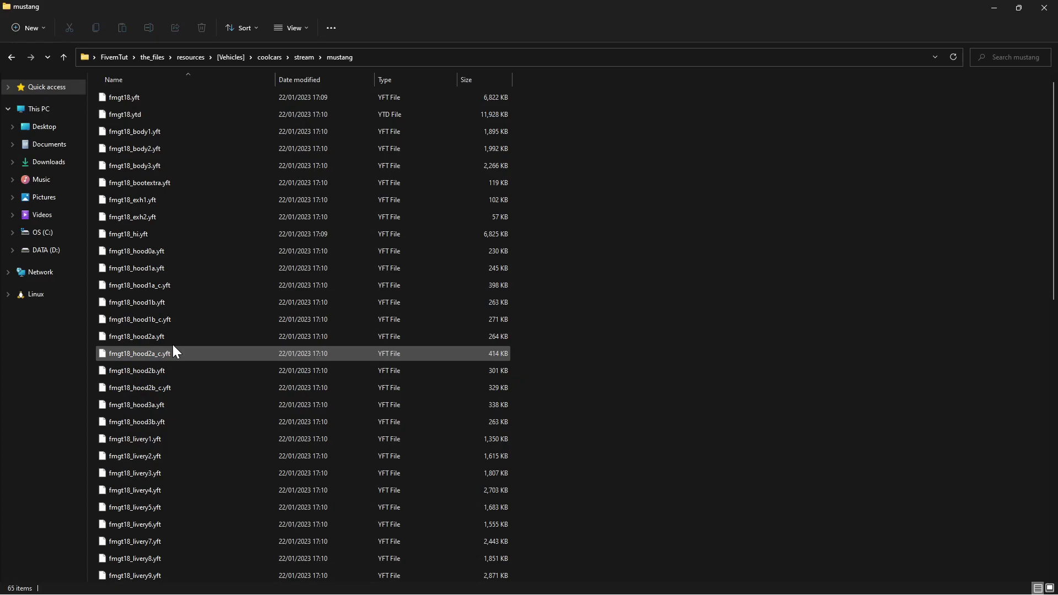
Compare the coolcars folder in [Vehicles] with the mustang and r820 resources, checking r820's own __resource.lua file
click(226, 57)
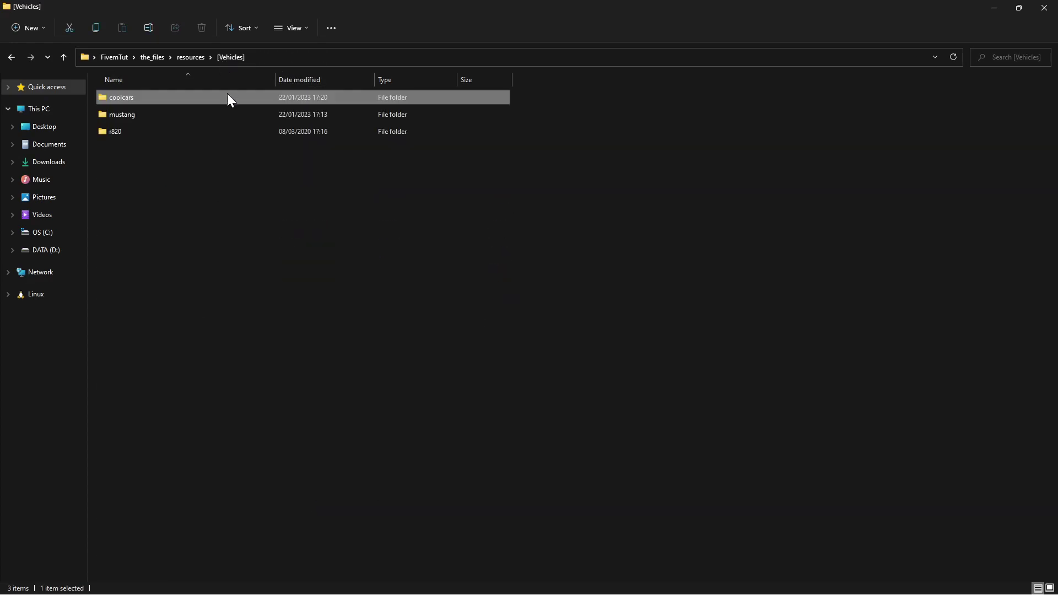
click(135, 112)
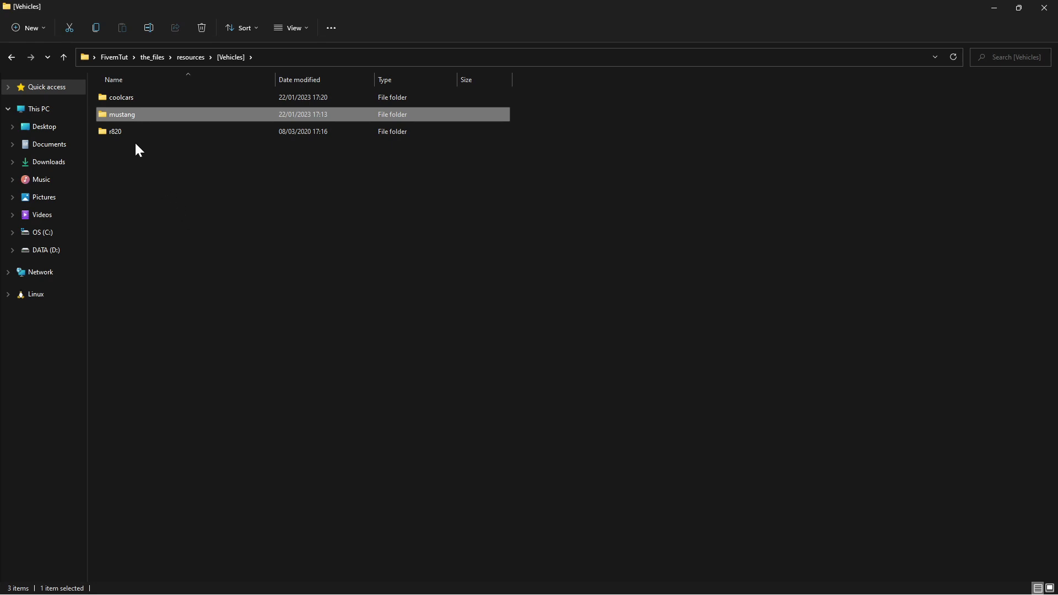
double_click(131, 135)
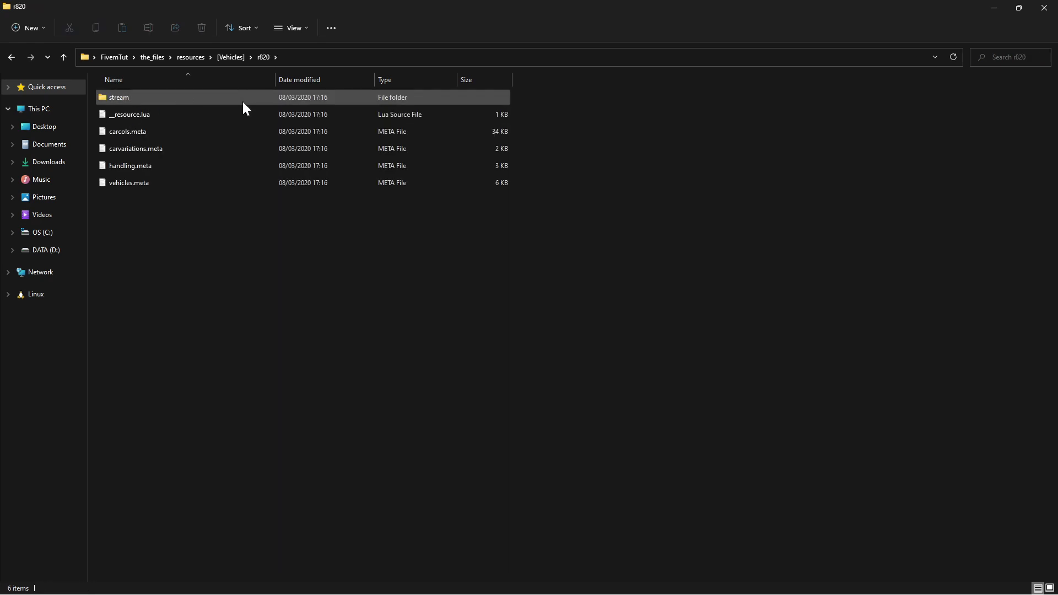
click(160, 114)
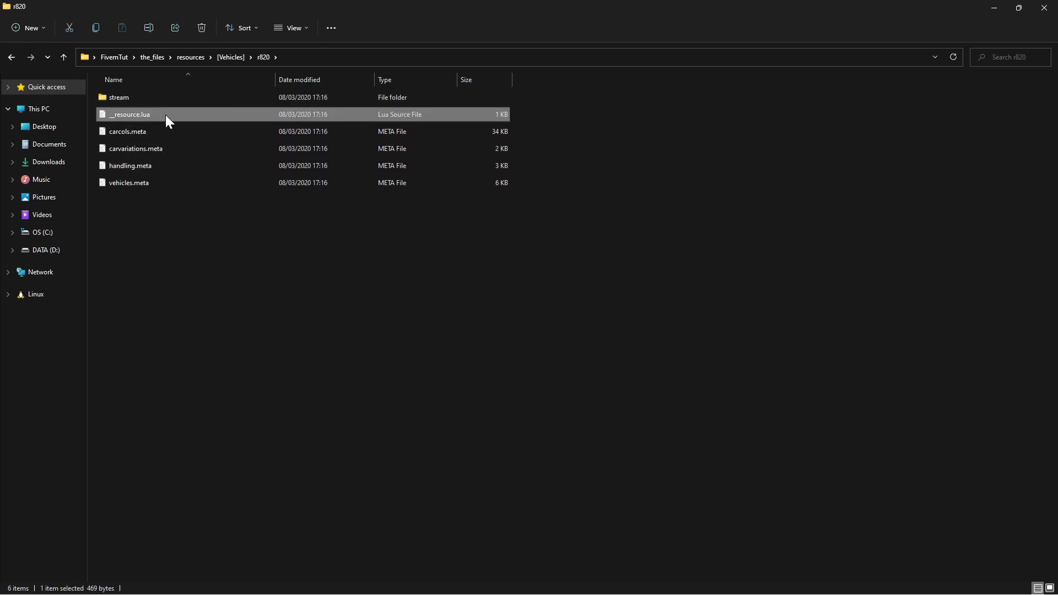
key(BackSpace)
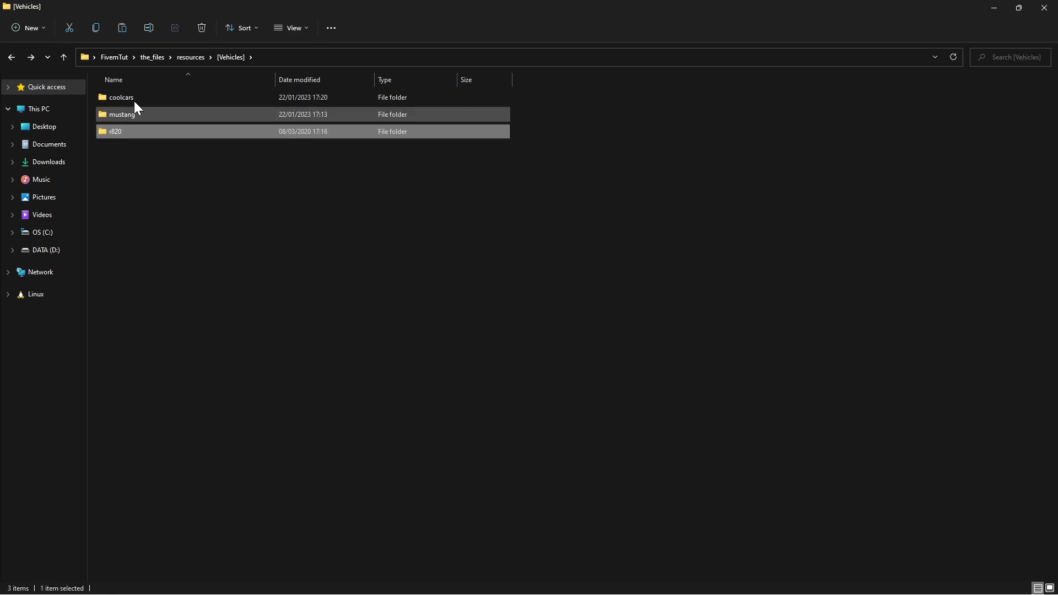
double_click(134, 98)
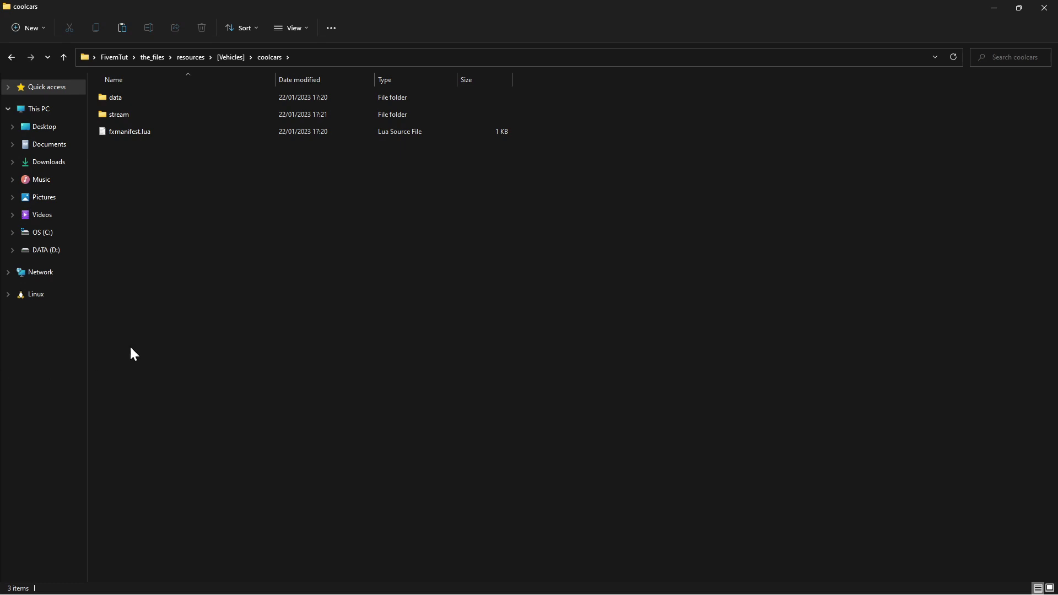
Paste the r820 folder into the data folder of coolcars and delete its stream folder and __resource.lua
double_click(144, 97)
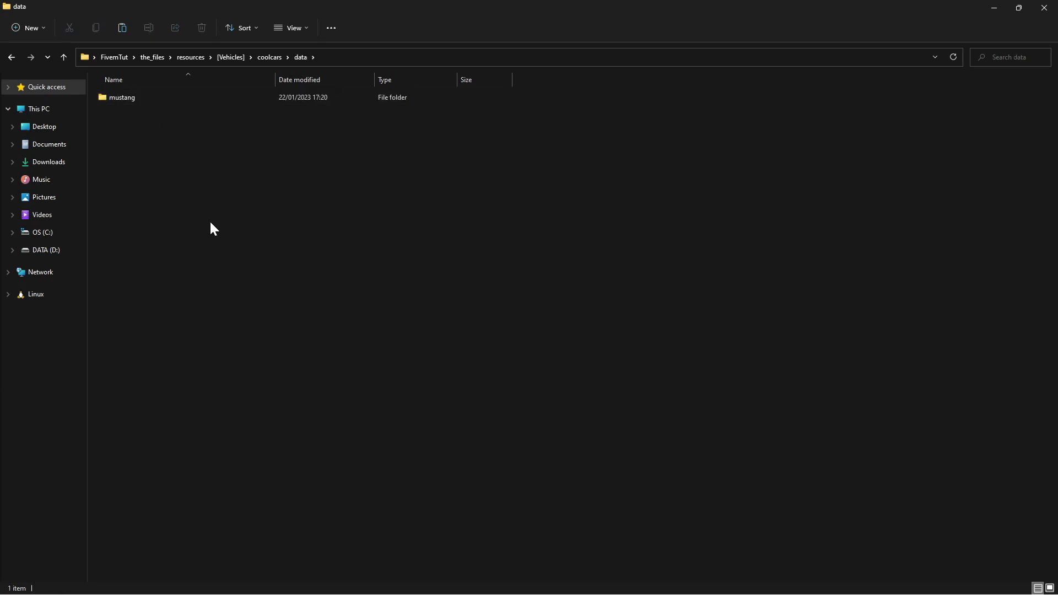
key(ctrl+v)
double_click(148, 112)
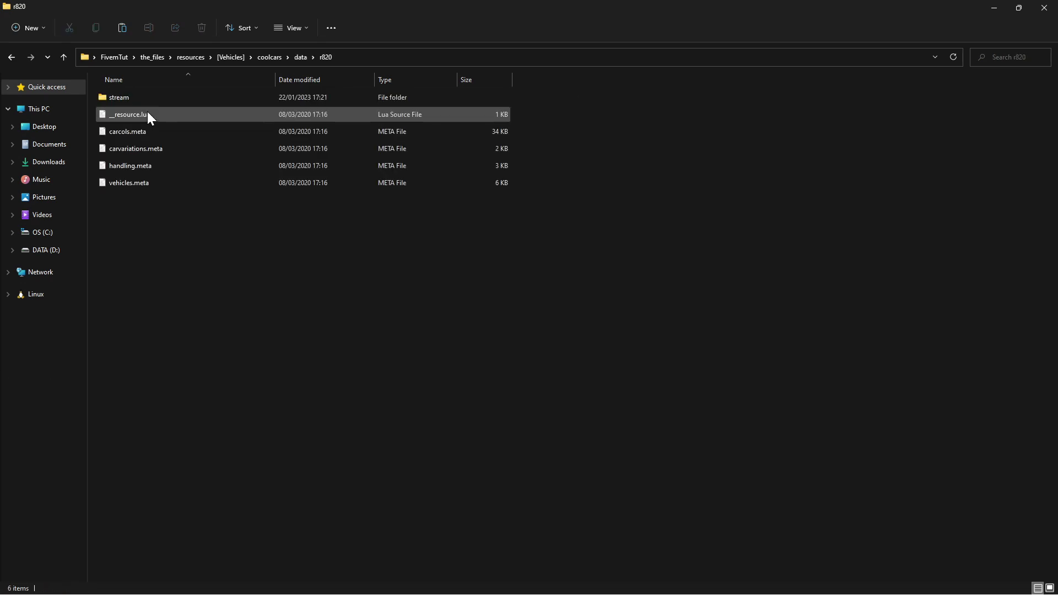
click(139, 97)
ctrl+click(136, 110)
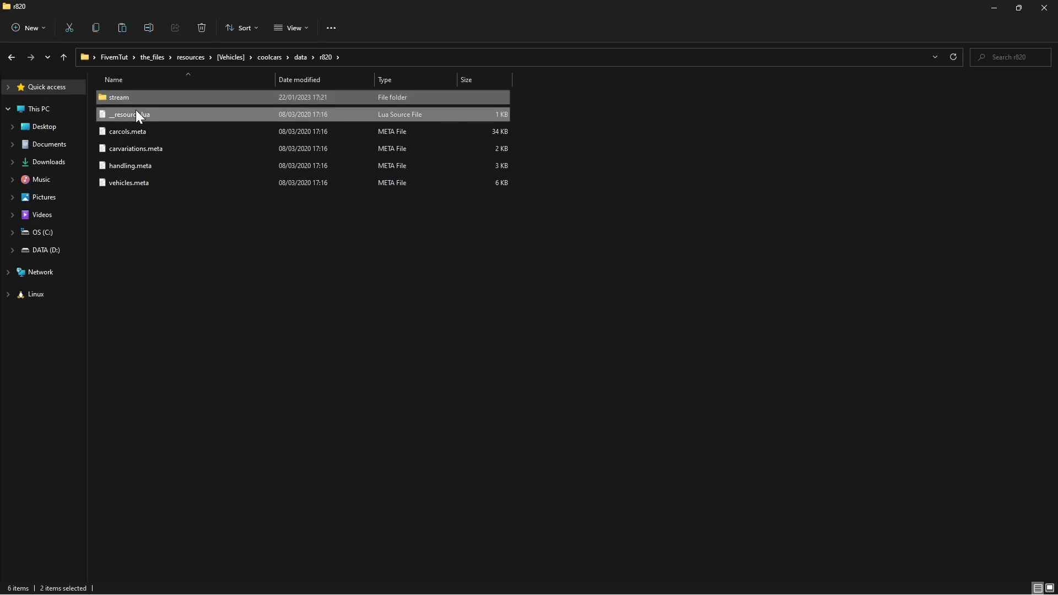
key(Delete)
key(alt+Up)
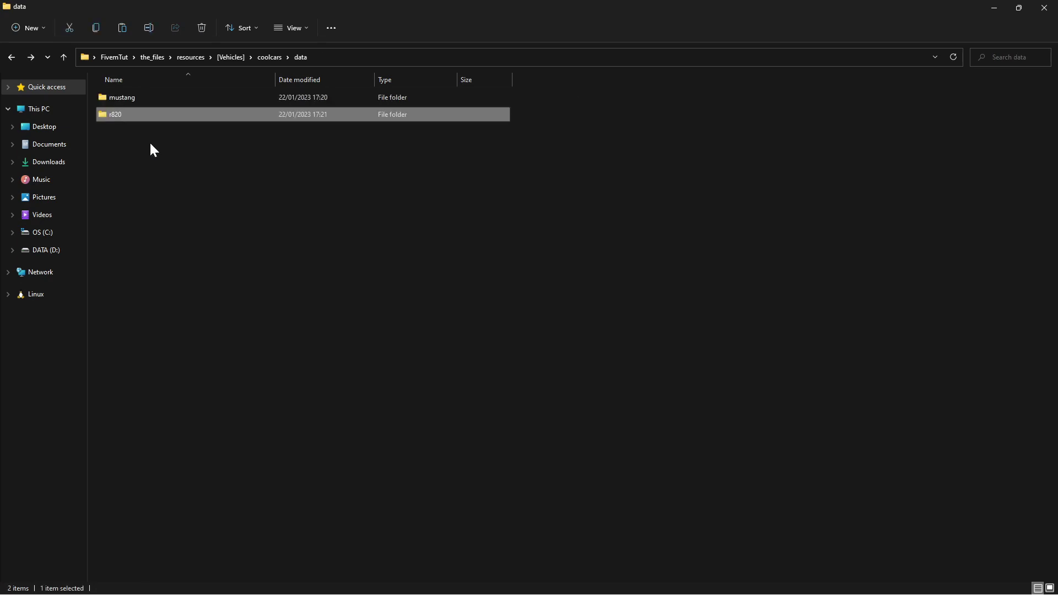
Paste the r820 folder into the stream folder of coolcars and delete its __resource.lua and four meta files
key(alt+Up)
double_click(137, 118)
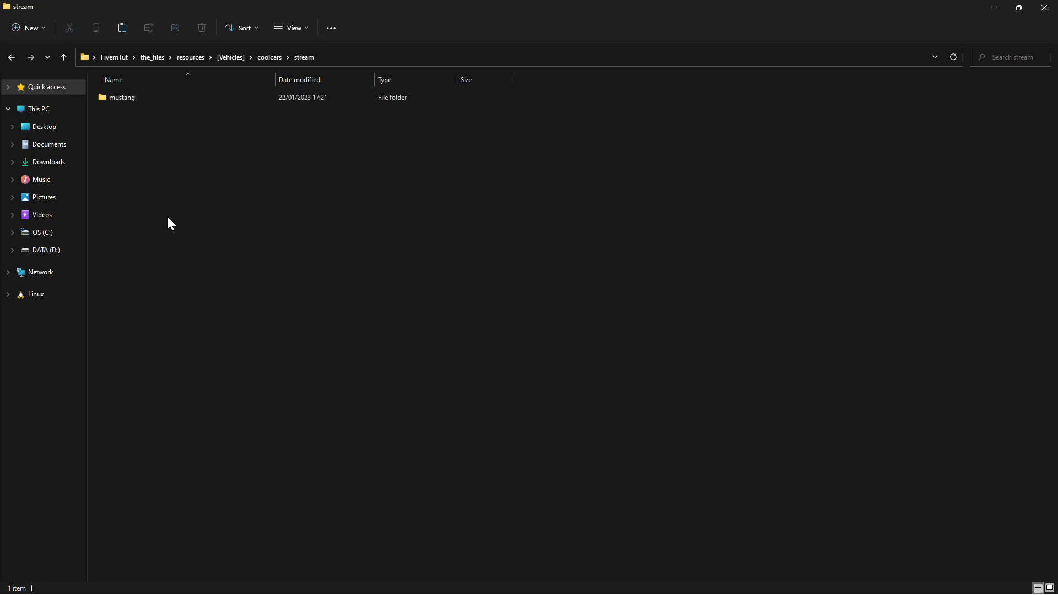
key(ctrl+v)
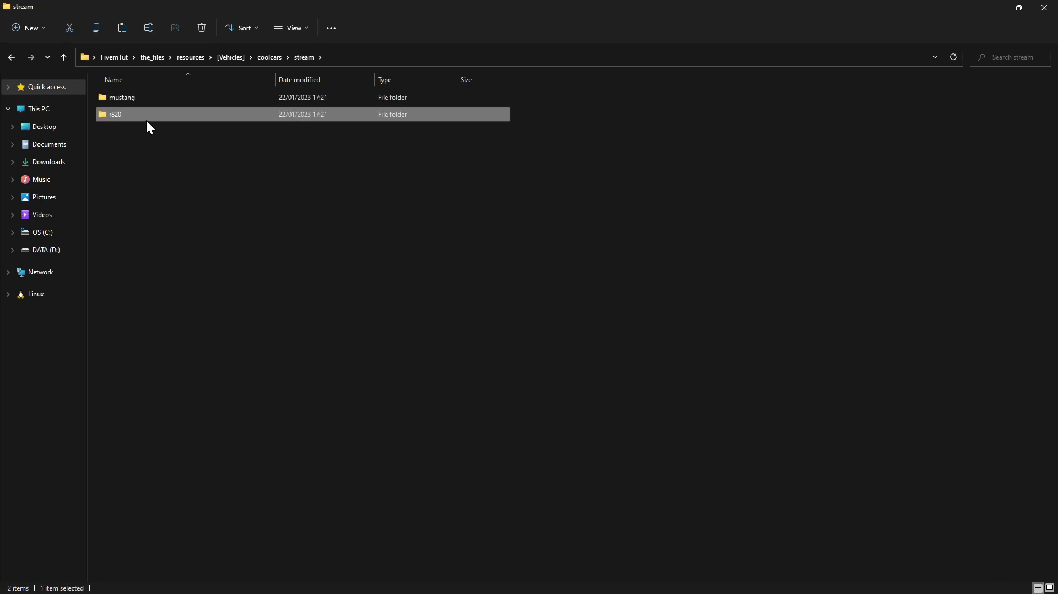
double_click(138, 114)
click(138, 113)
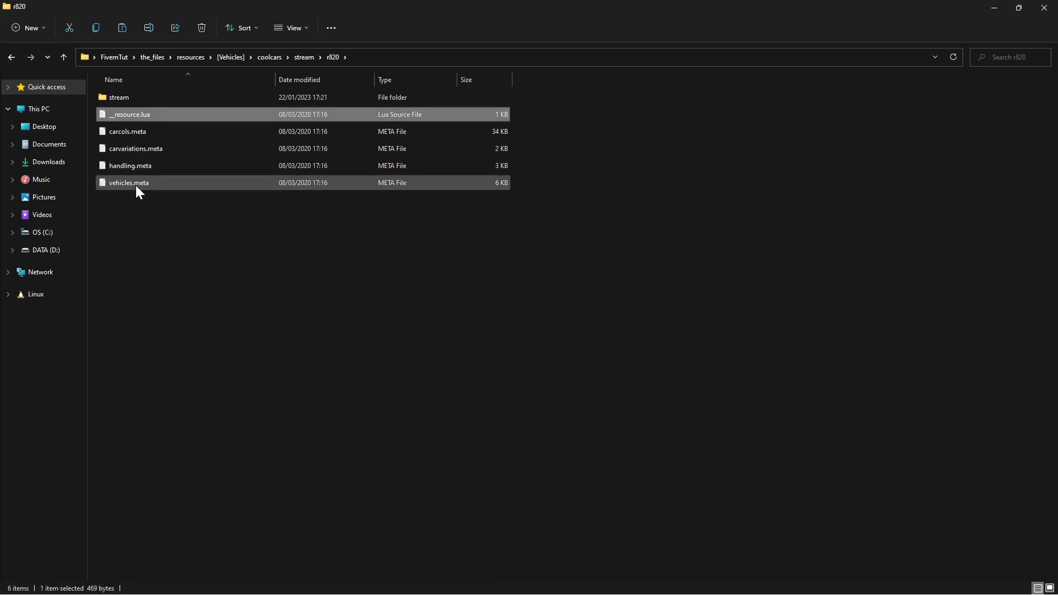
shift+click(134, 187)
key(Delete)
Move all r820 model files out of the nested stream folder up into r820, and delete the emptied stream folder
double_click(163, 99)
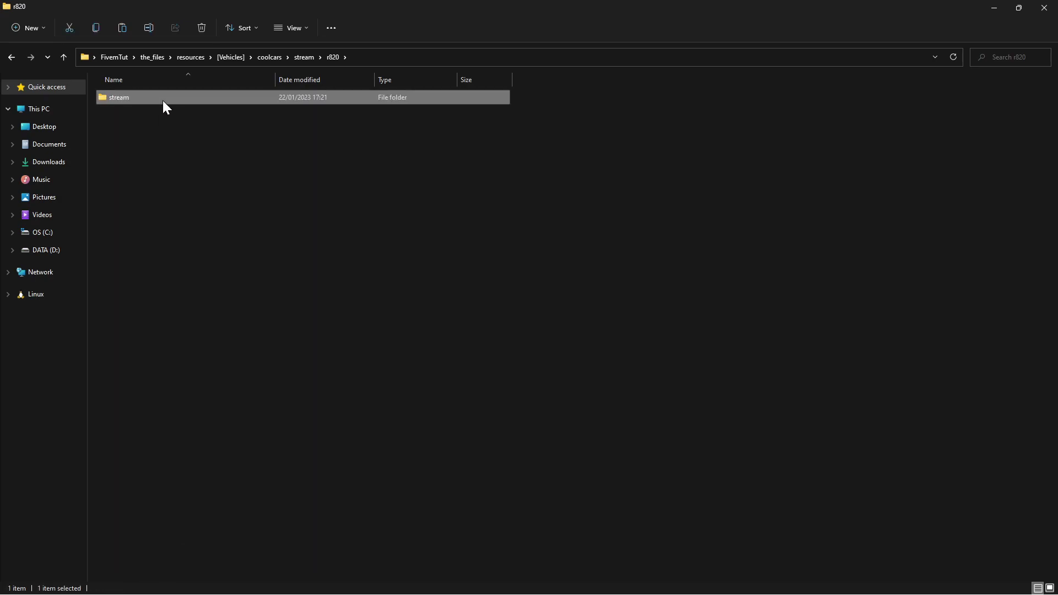
key(ctrl+x)
key(alt+Up)
key(ctrl+v)
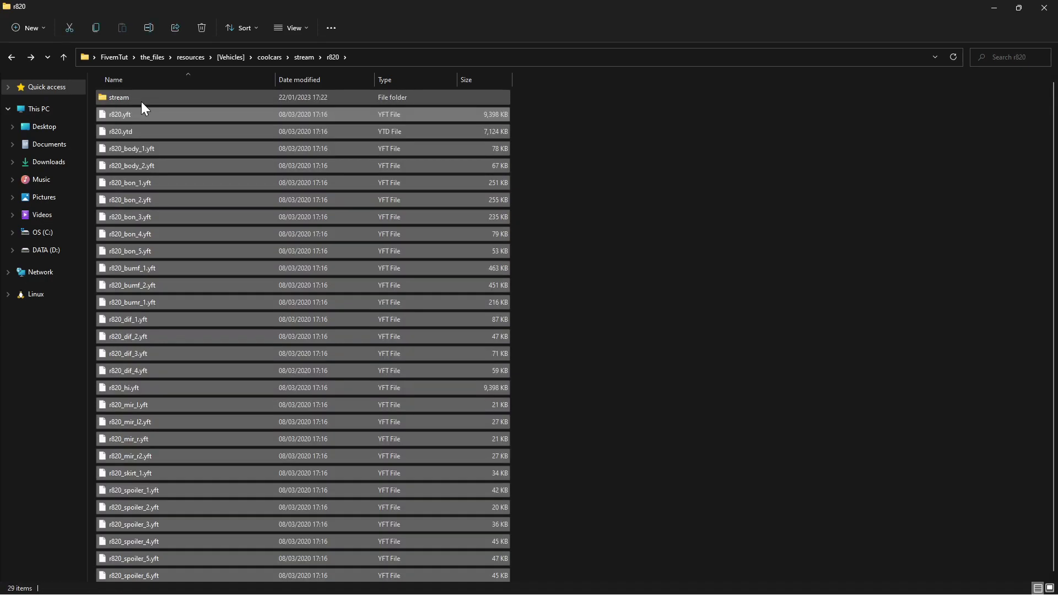
click(144, 96)
key(Delete)
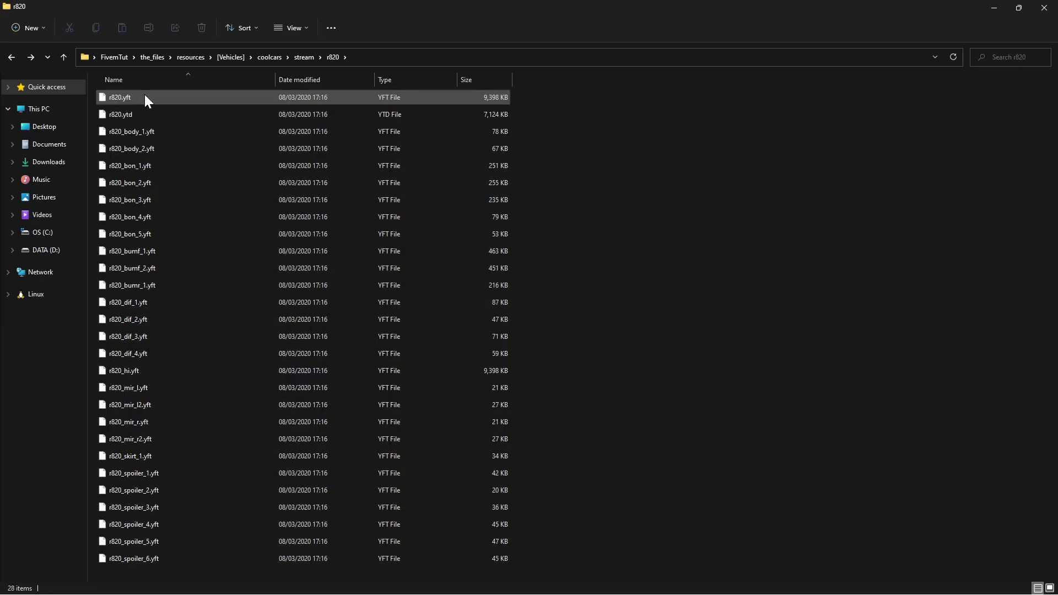
key(alt+Up)
Delete the original mustang and r820 folders from [Vehicles], keeping only coolcars
click(194, 155)
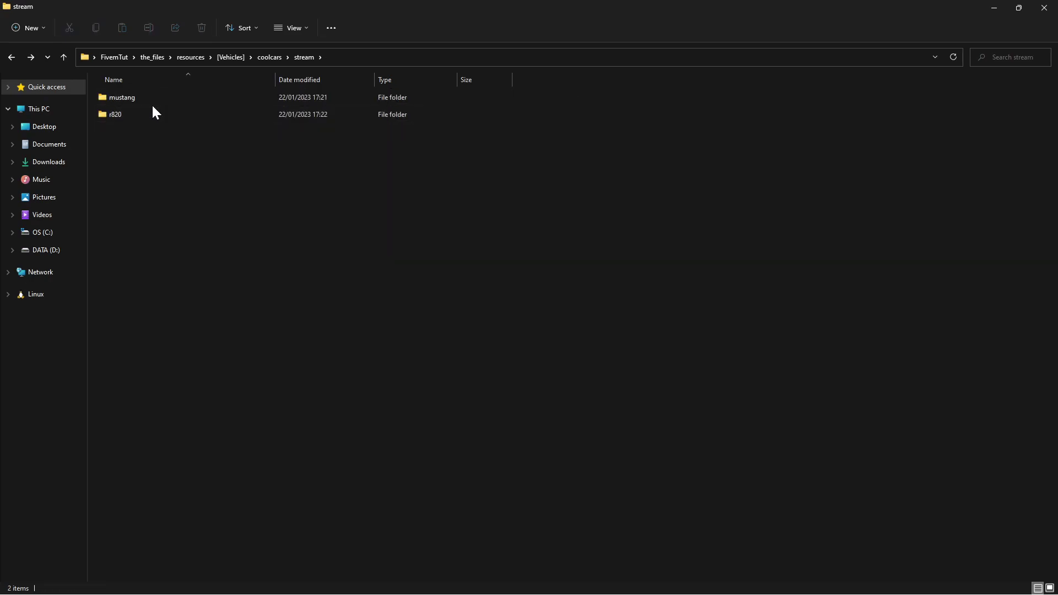
click(144, 113)
key(alt+Up)
key(alt+Up)
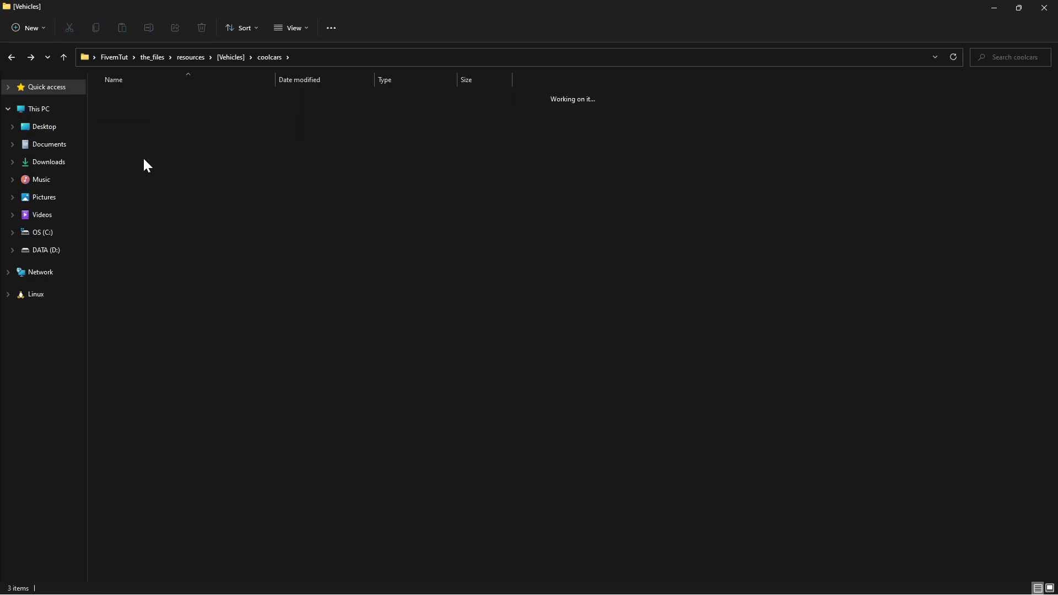
click(146, 113)
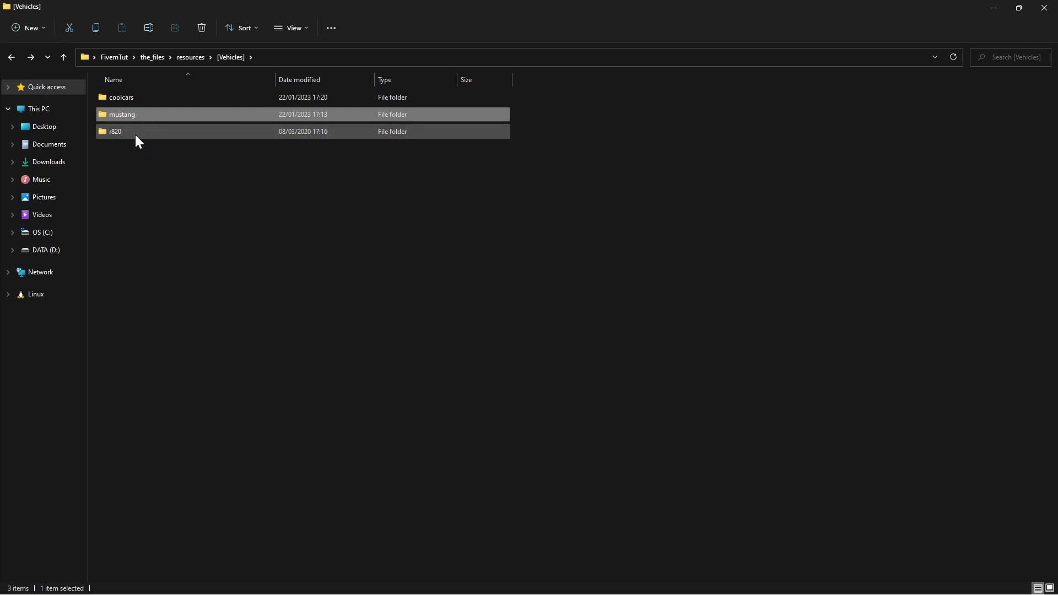
ctrl+click(135, 134)
key(Delete)
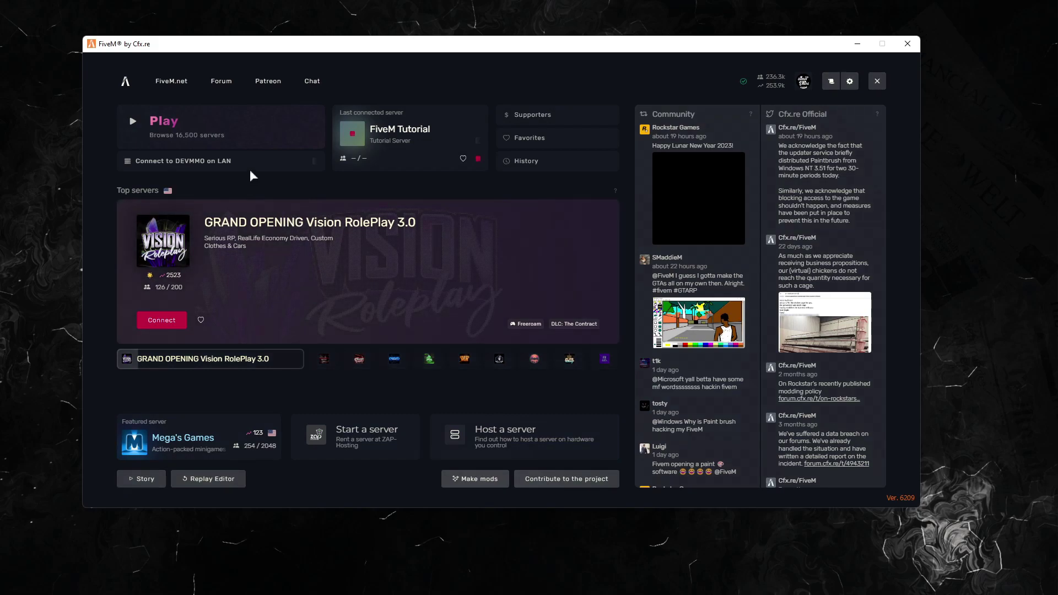
Switch to FiveM, connect to the local LAN server, and bring the character down to the hillside with NoClip
click(249, 165)
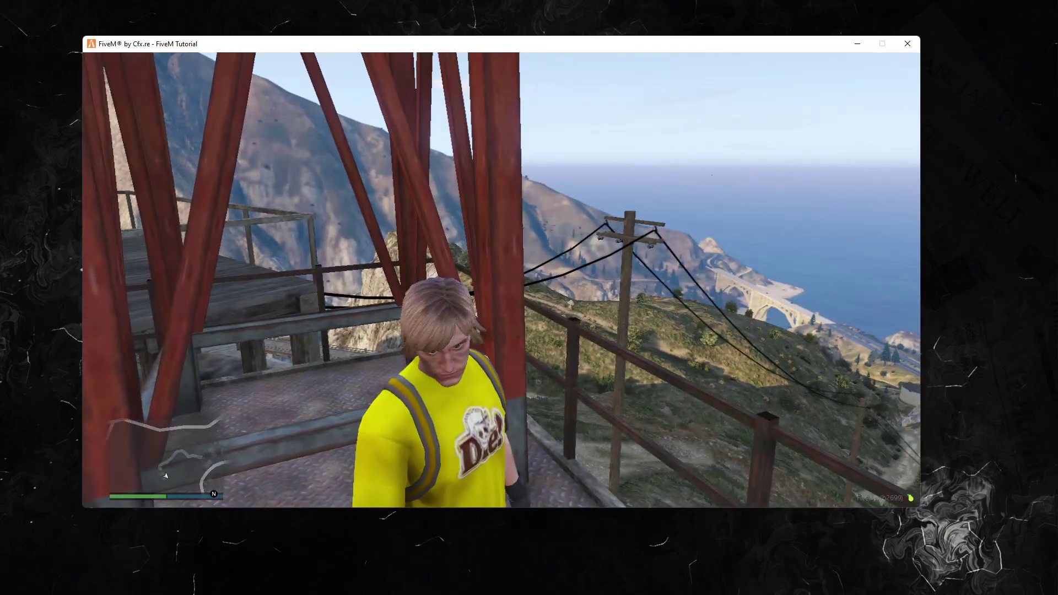
key(w)
key(F2)
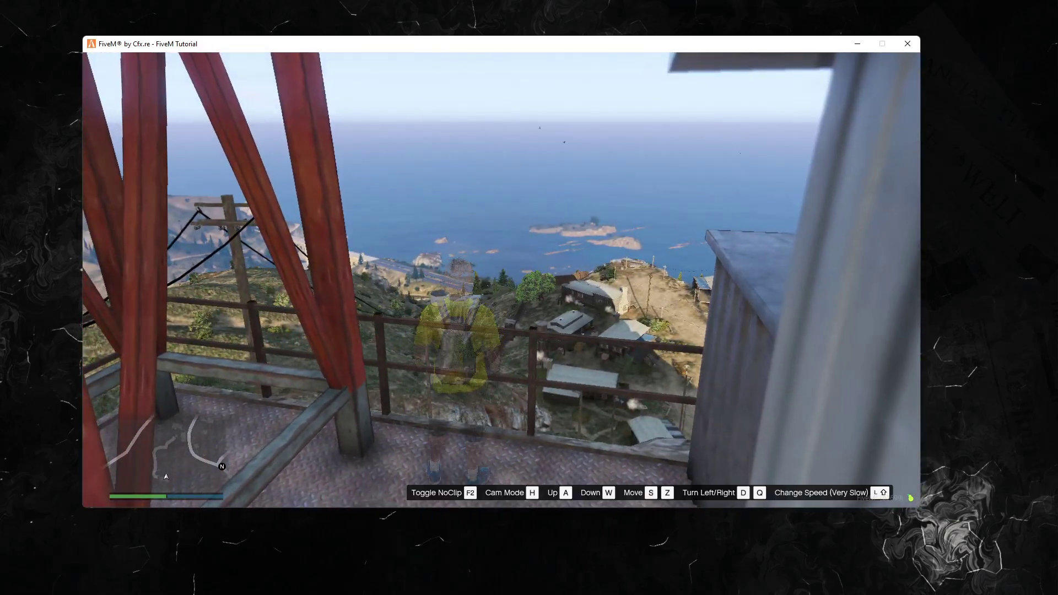
key(z)
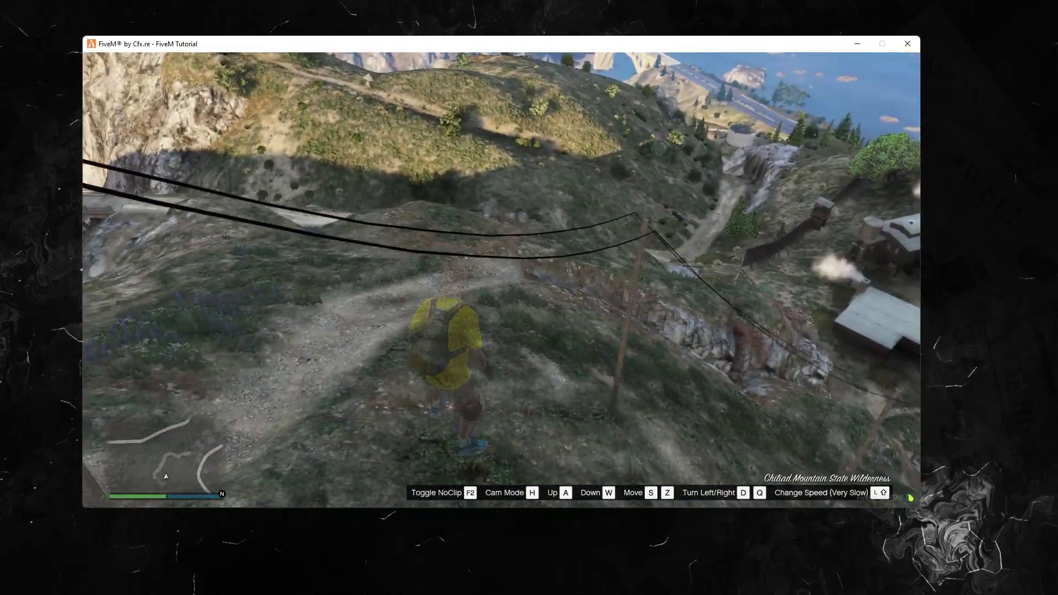
key(F2)
key(F2)
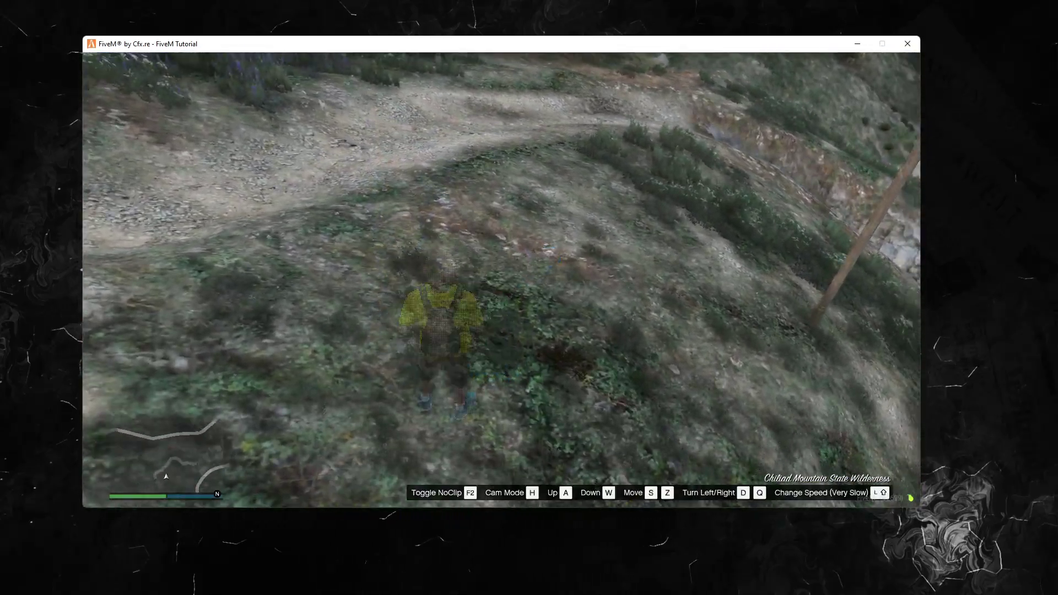
key(F2)
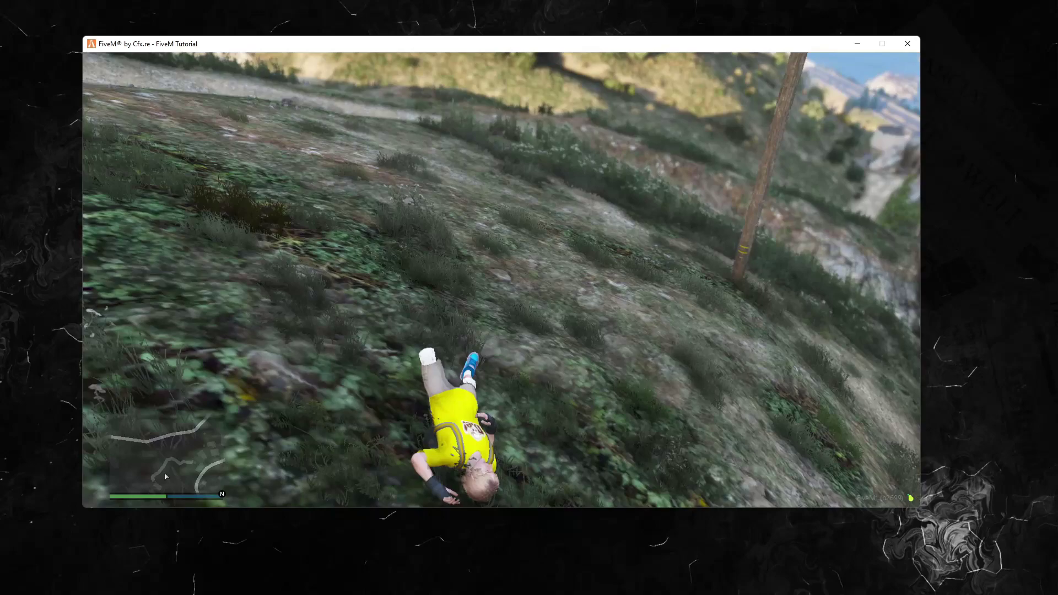
Open the txAdmin menu with the /tx chat command and spawn the r820 vehicle
text(t)
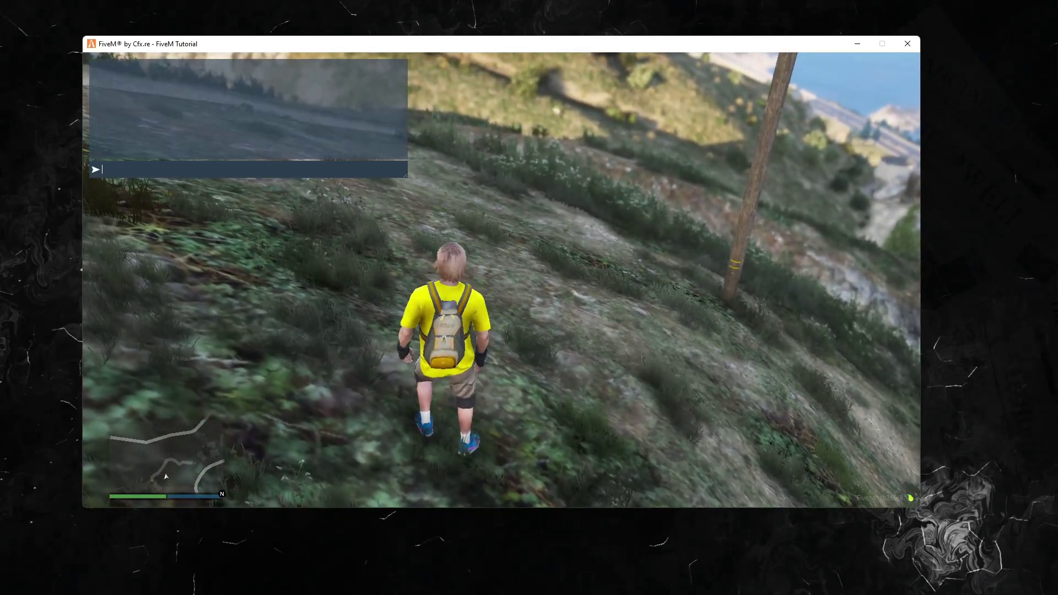
text(/tx)
key(Return)
key(Down)
key(Down)
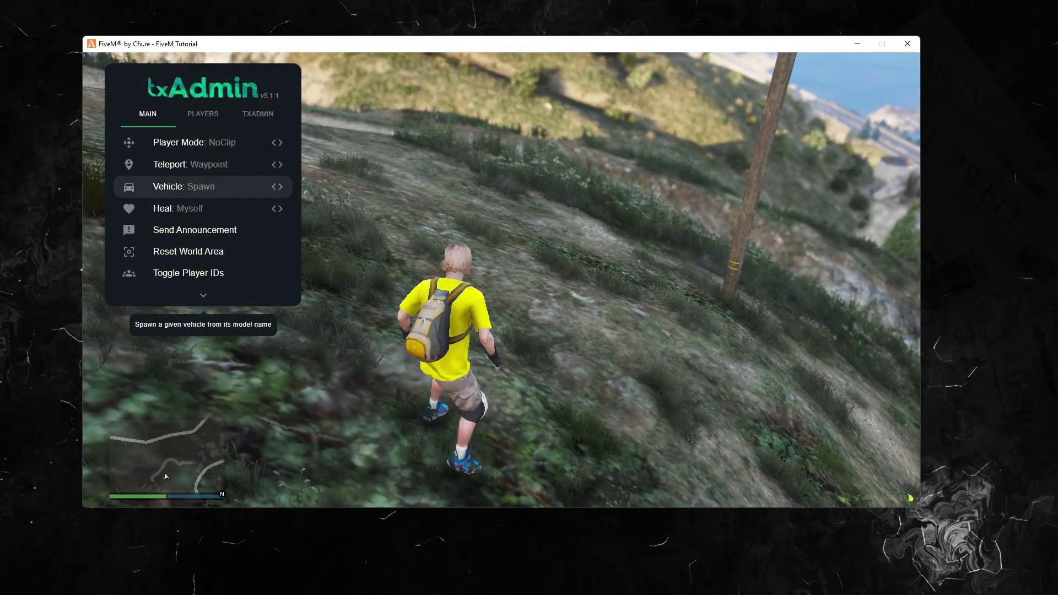
key(Return)
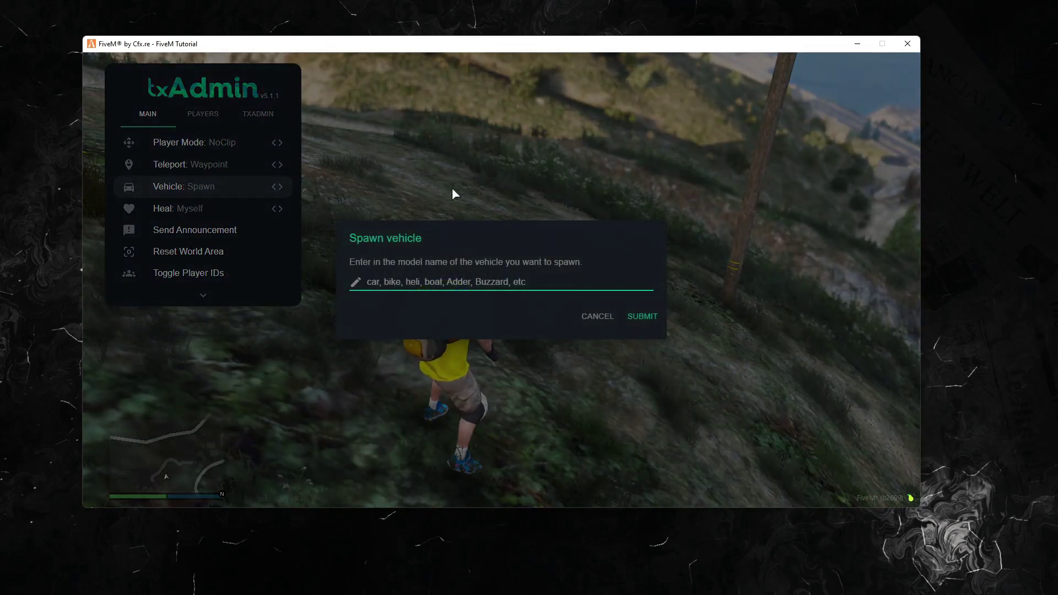
text(r820)
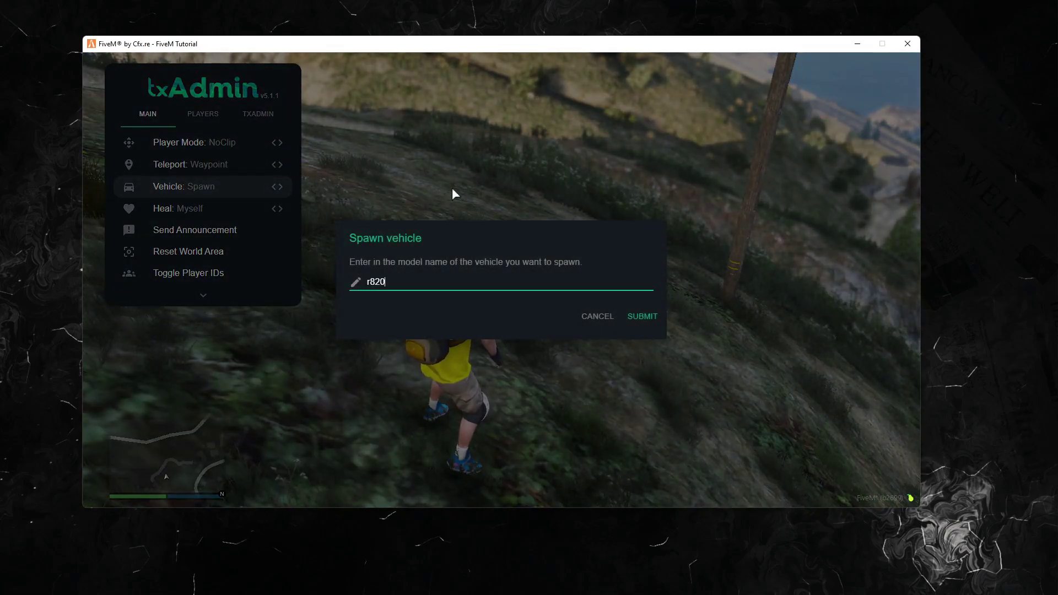
key(Return)
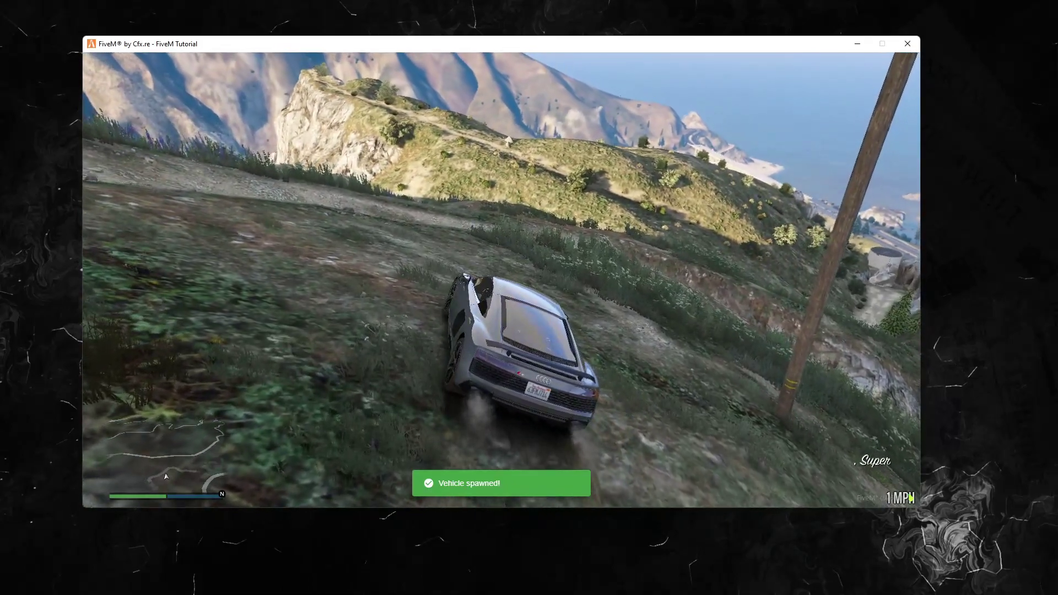
key(m)
key(Down)
key(Down)
key(Return)
key(Return)
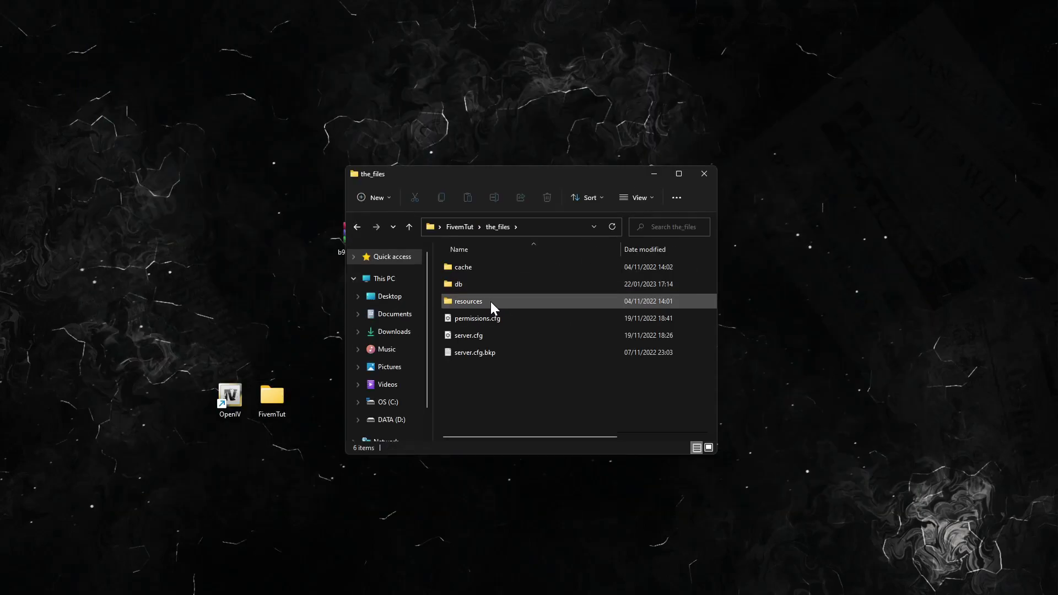
Switch to File Explorer and examine the coolcars folder and its data folder inside resources, [Vehicles]
double_click(490, 301)
double_click(485, 314)
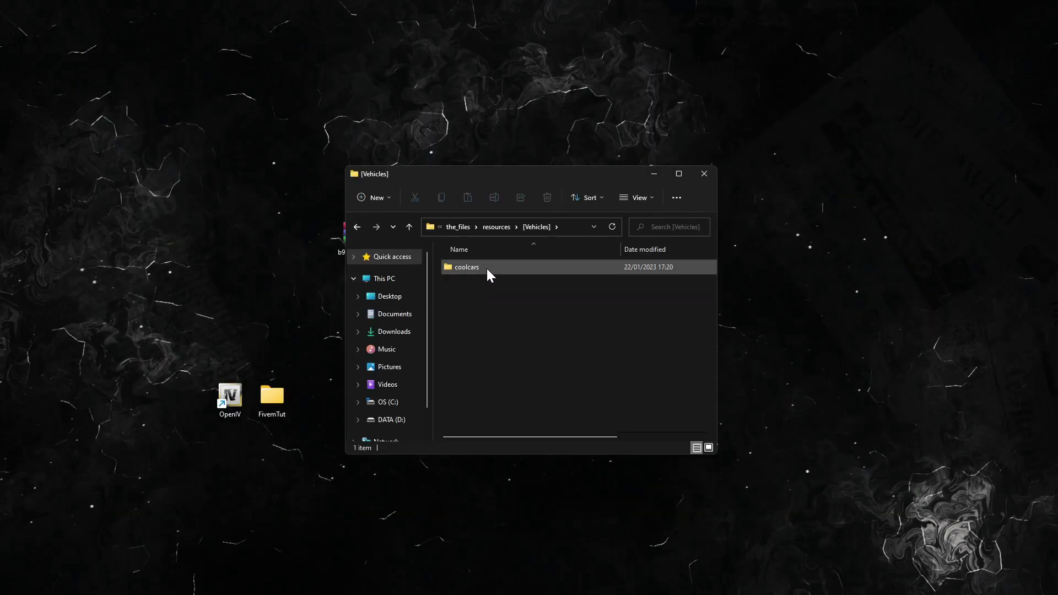
double_click(484, 267)
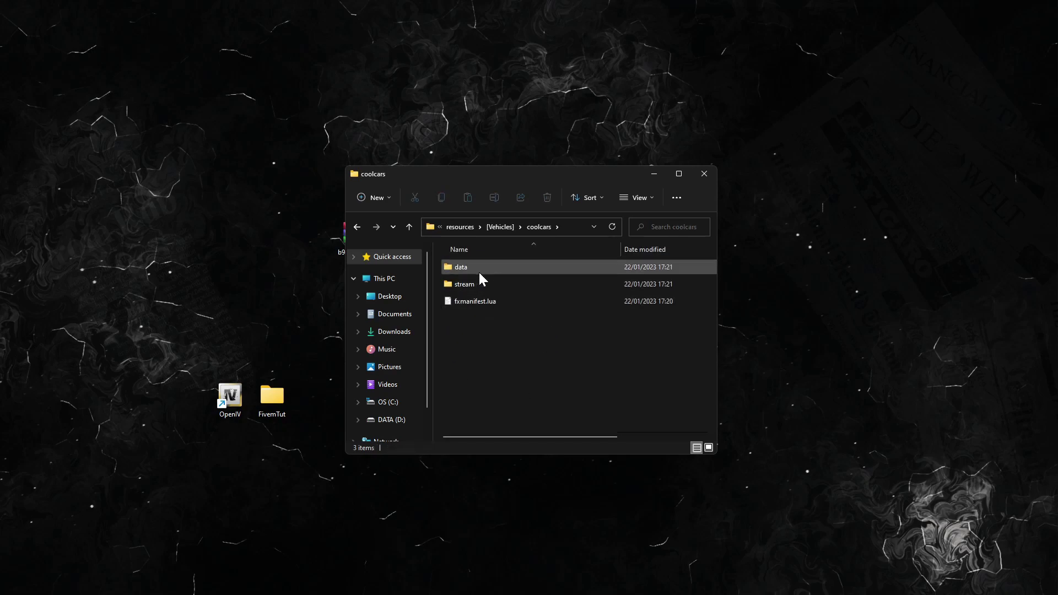
double_click(483, 267)
key(alt+Left)
key(alt+Left)
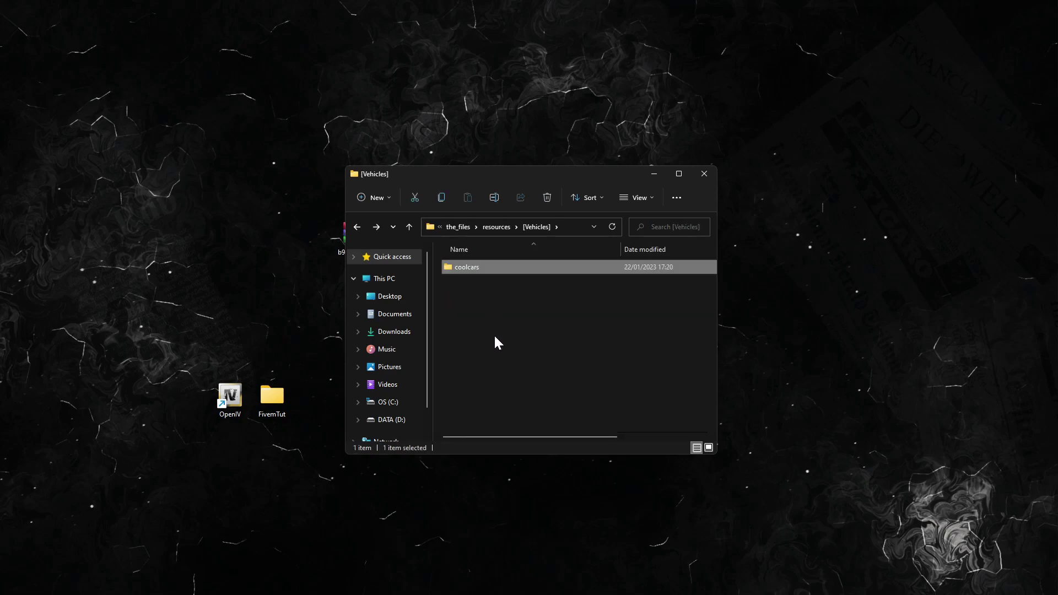
double_click(484, 267)
key(alt+Left)
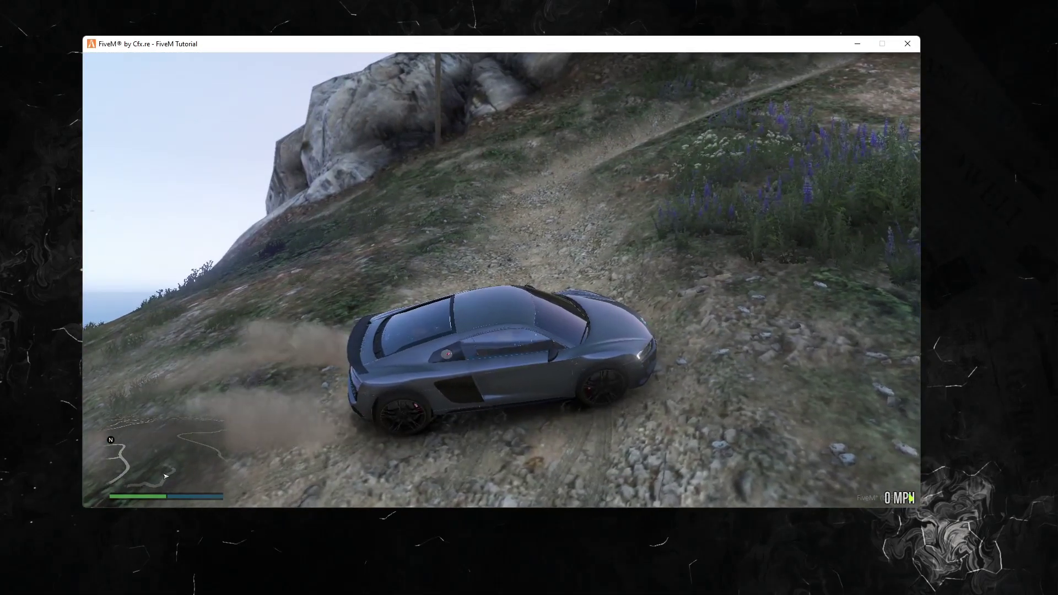
Switch back to FiveM, spawn the fmgt18 Mustang through txAdmin, test-drive it, and get out to climb onto it
key(t)
text(fmgt1)
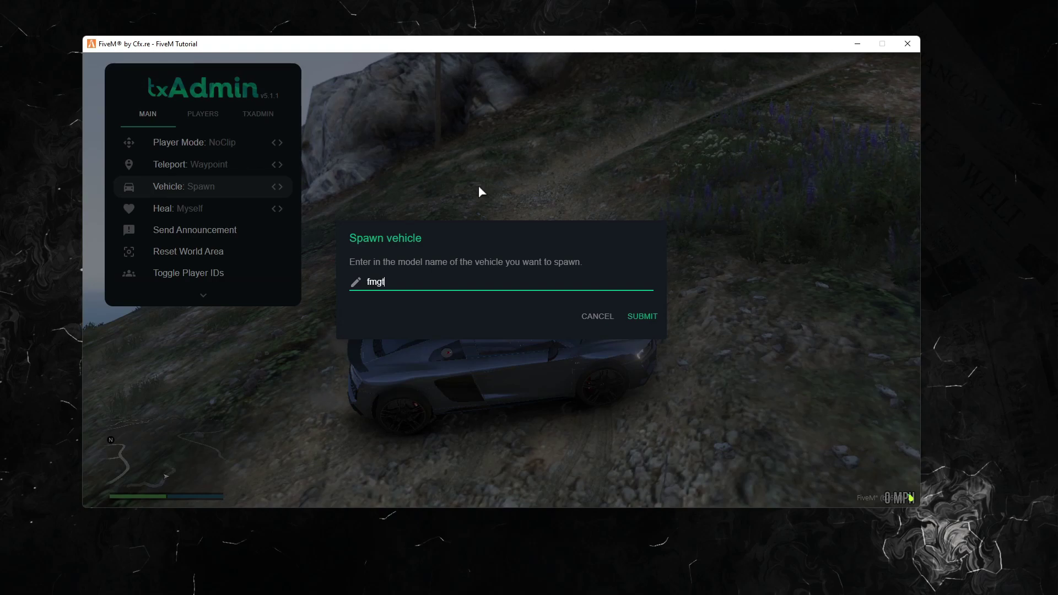
key(Return)
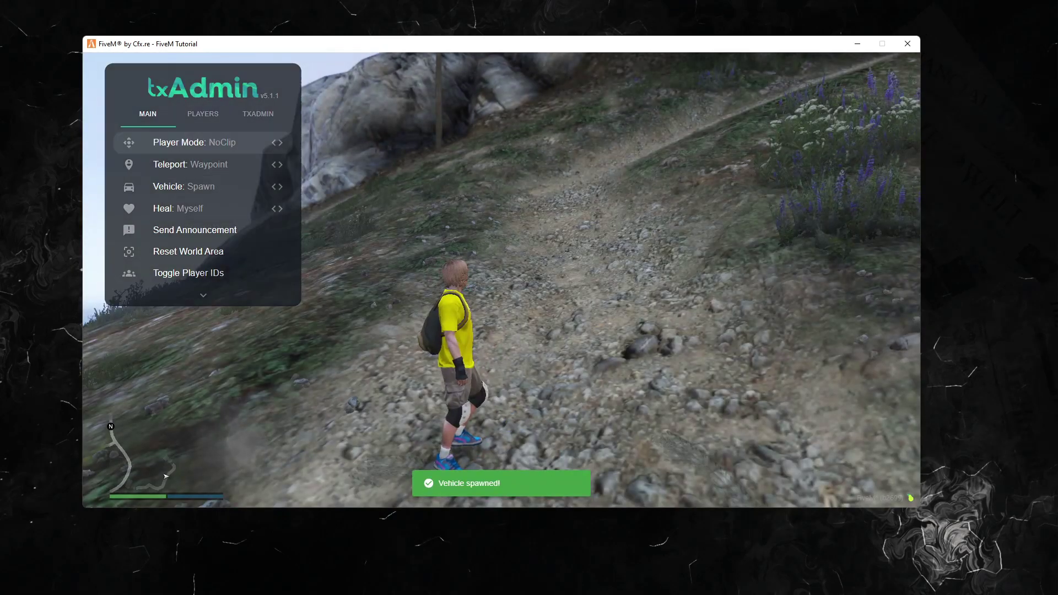
key(Escape)
key(q)
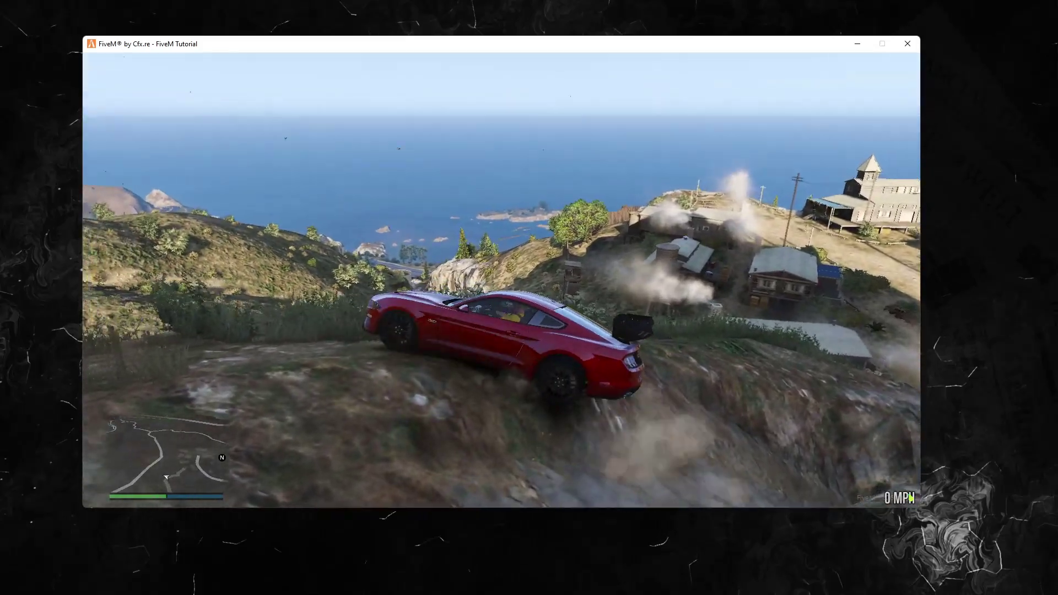
key(f)
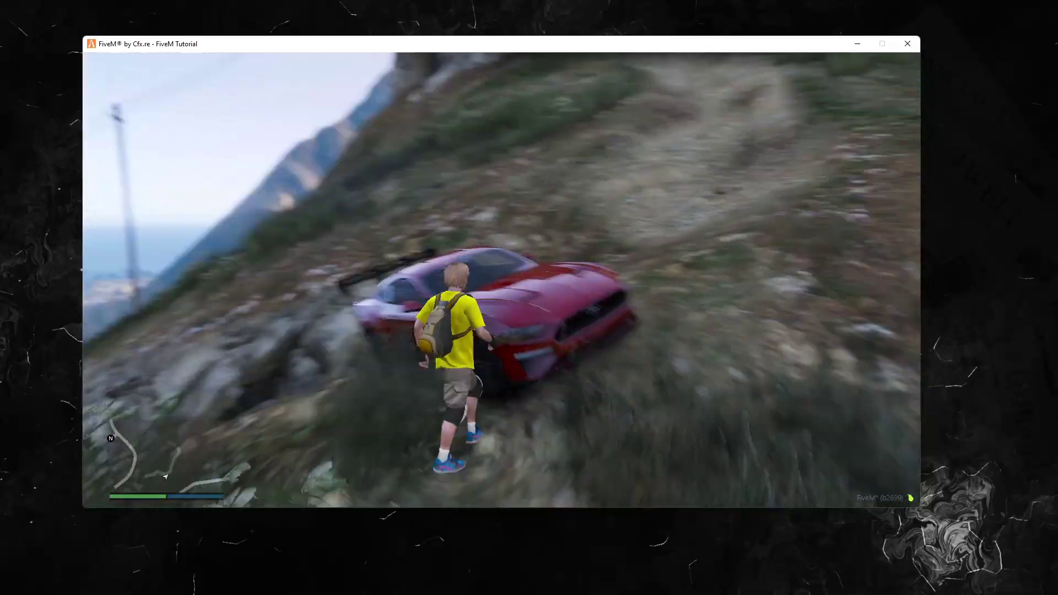
key(space)
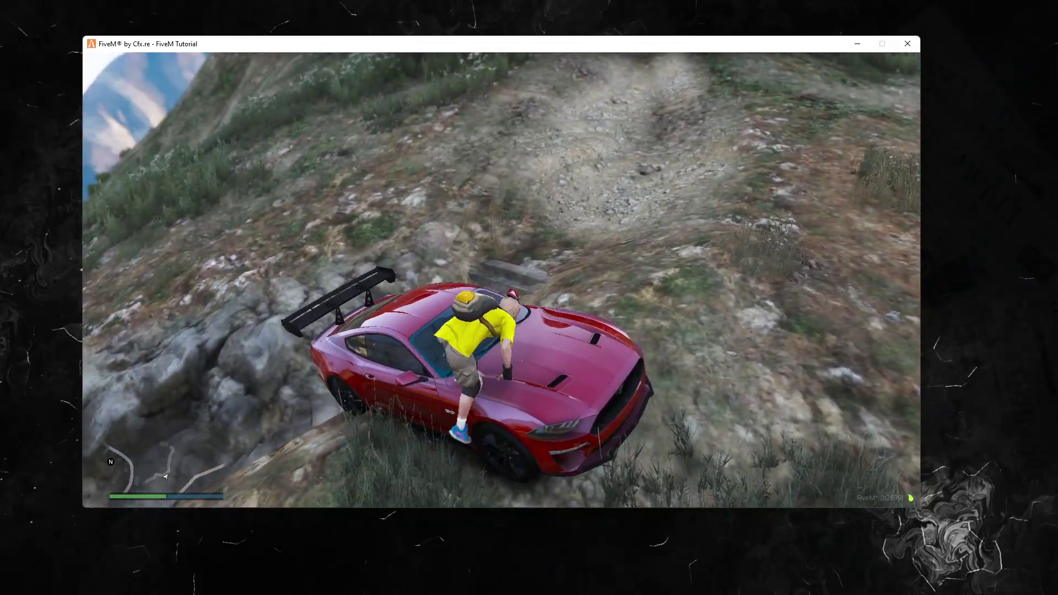